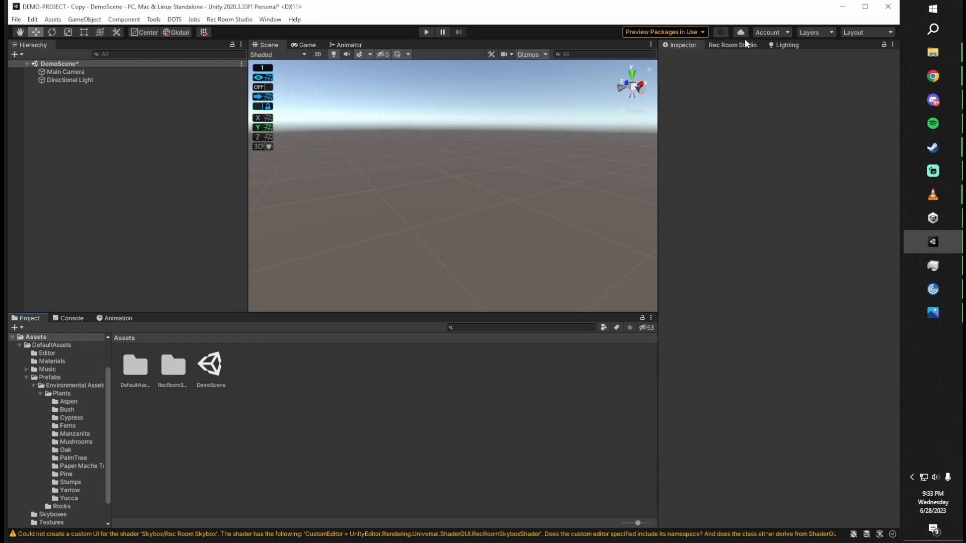
# Step: Close the Rec Room Studio panel, then reopen it and dock it between the Inspector and Lighting panels
pyautogui.rightClick(741, 43)
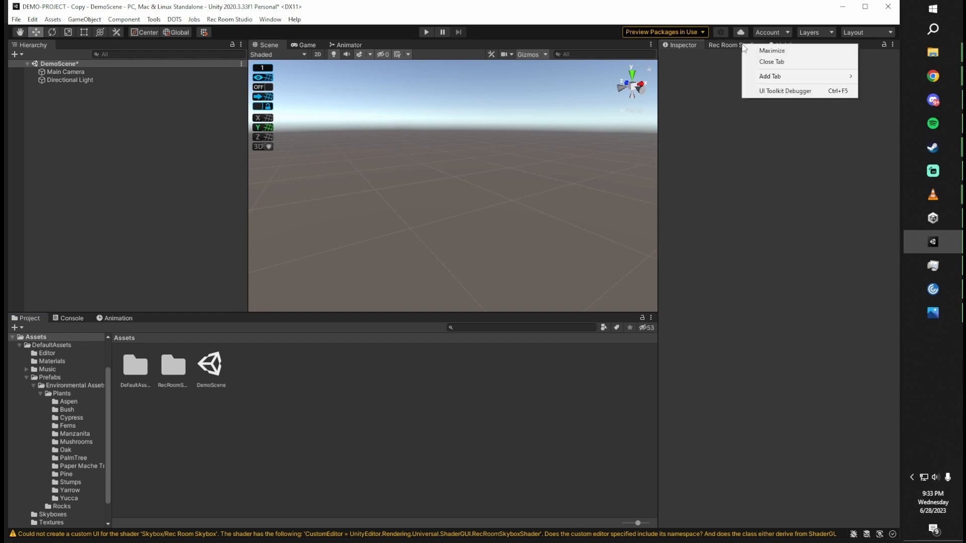
pyautogui.click(768, 61)
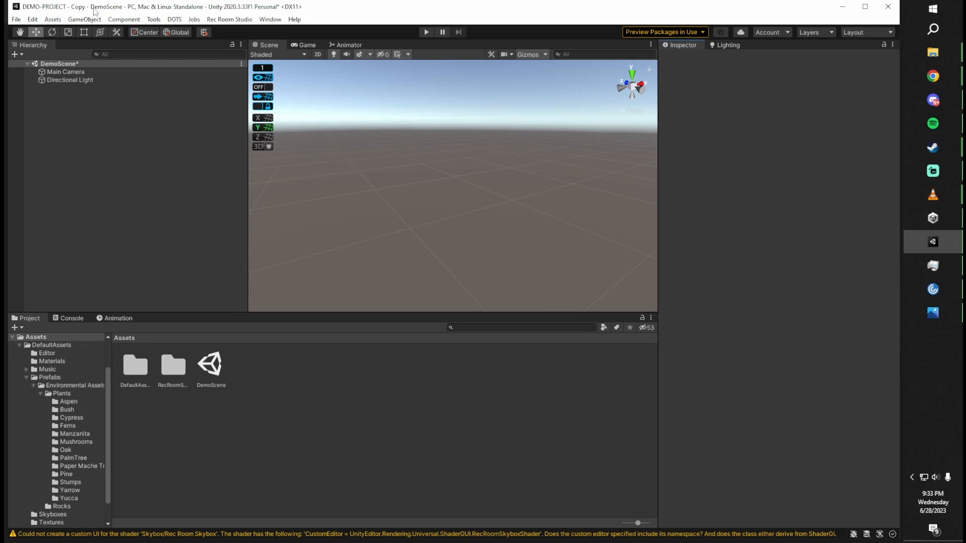
pyautogui.click(228, 20)
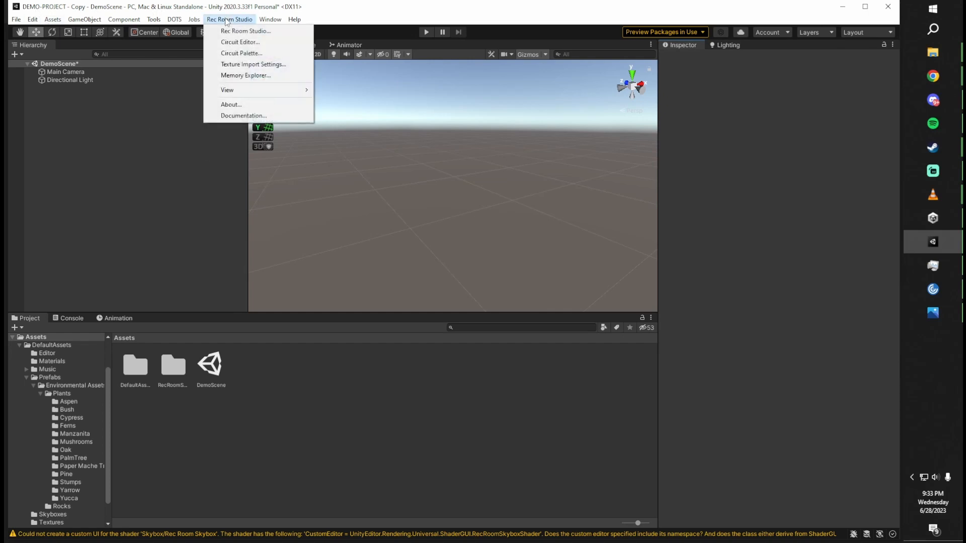
pyautogui.click(244, 31)
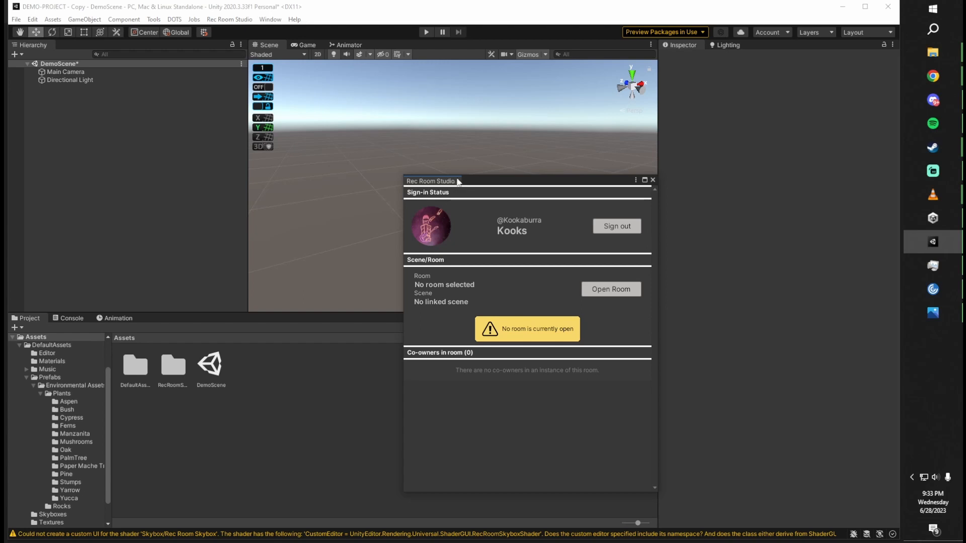
pyautogui.moveTo(457, 181); pyautogui.dragTo(721, 44)
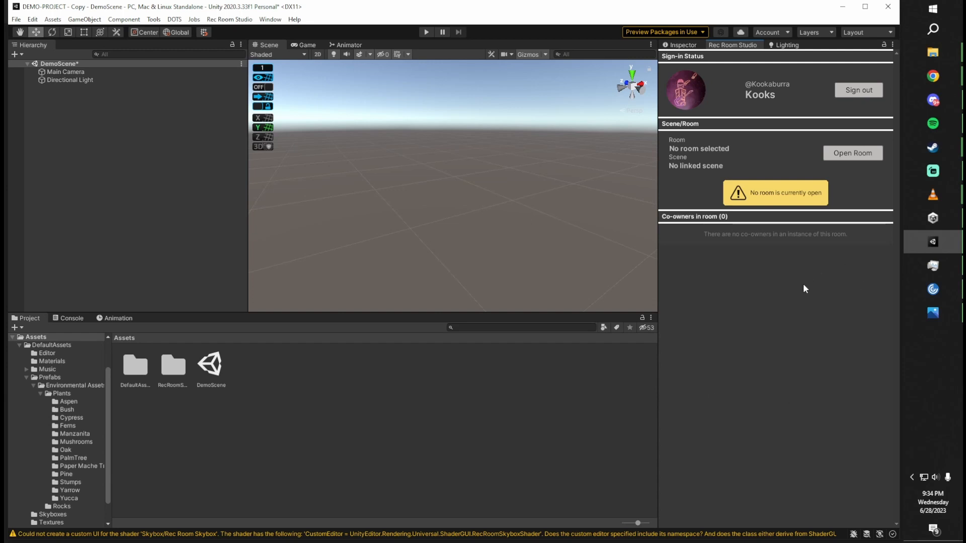
# Step: Create a new Rec Room room named ARoomName2 from the room selection dialog
pyautogui.click(863, 157)
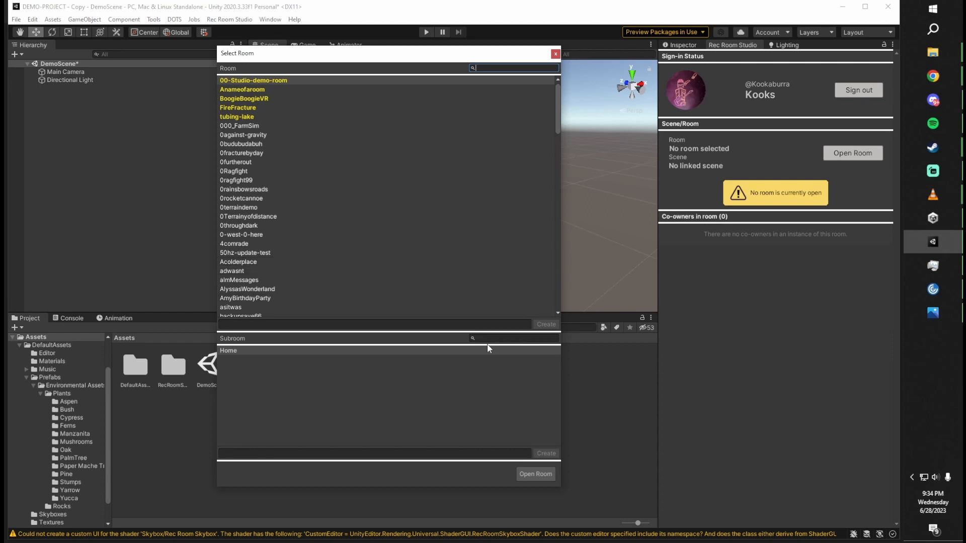
pyautogui.click(474, 325)
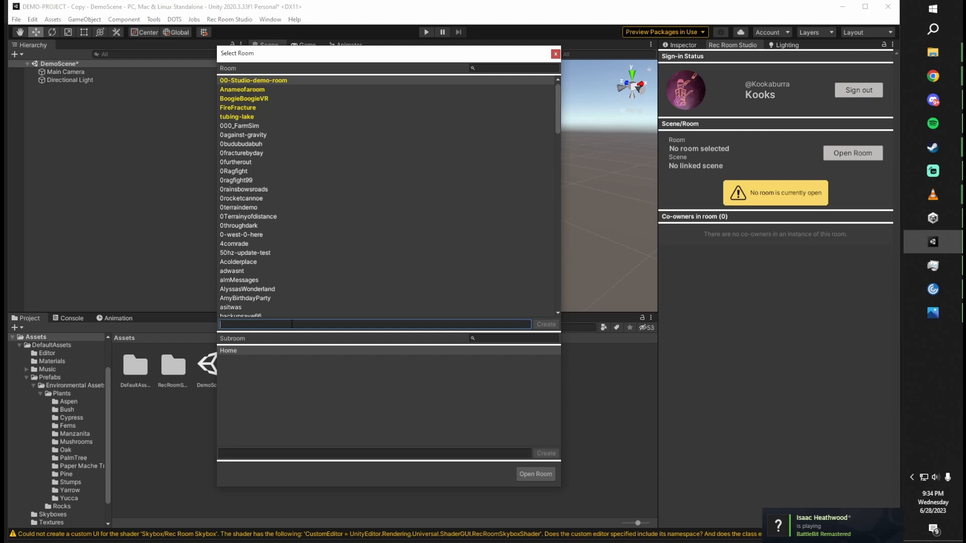
pyautogui.write('A')
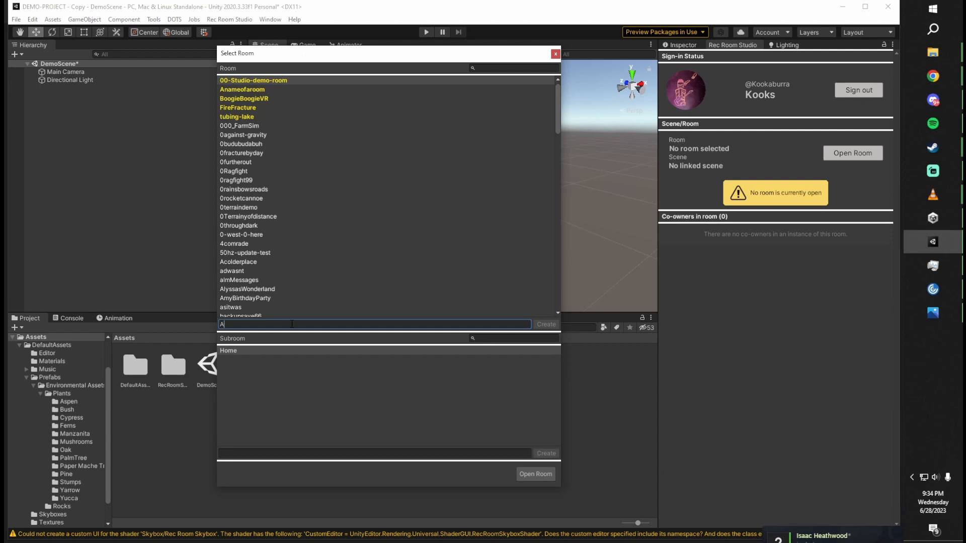
pyautogui.write('RoomNam')
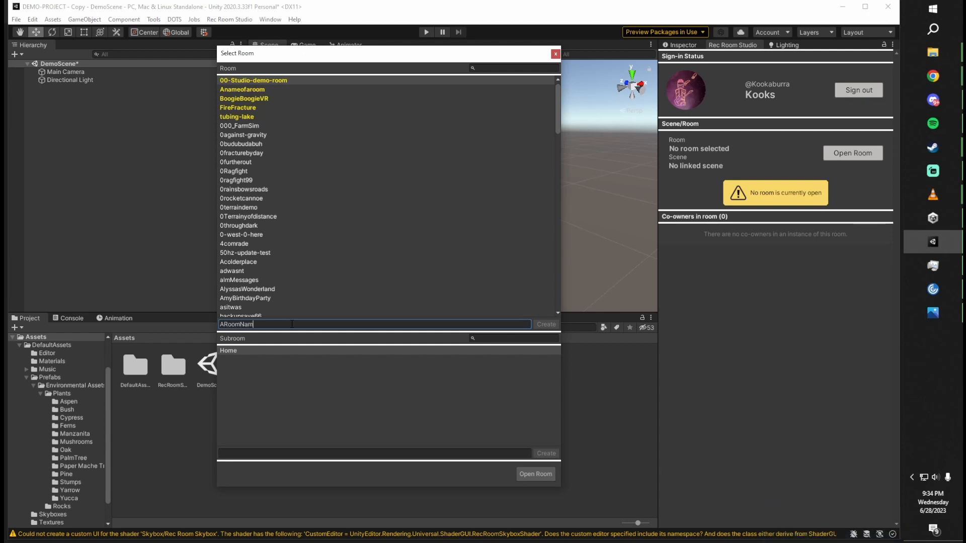
pyautogui.write('e2')
pyautogui.click(543, 327)
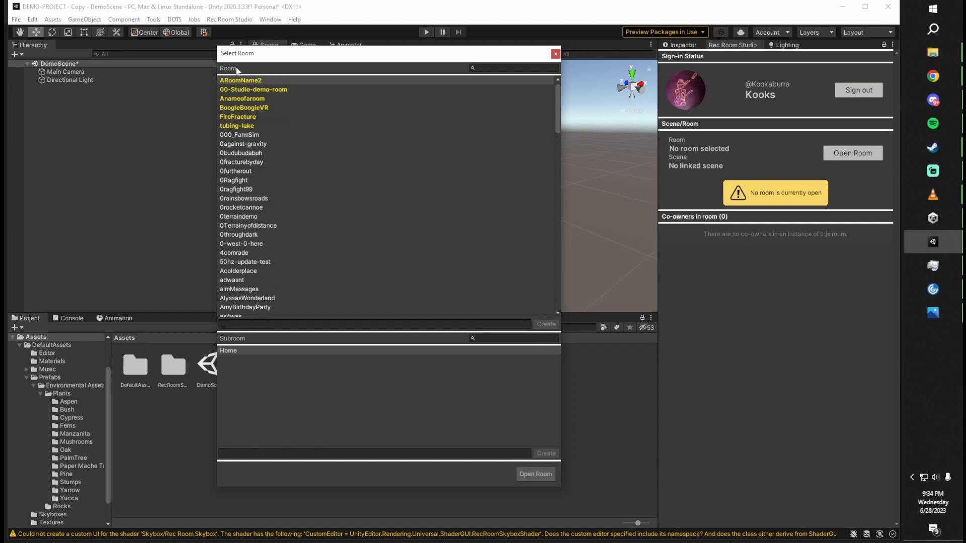
# Step: Open the ARoomName2 room with its Home subroom
pyautogui.click(261, 81)
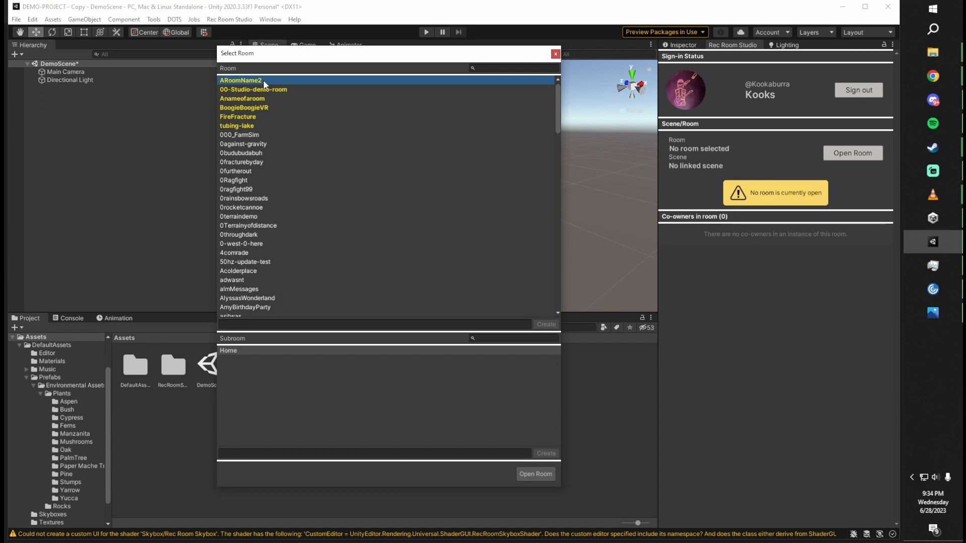
pyautogui.click(250, 81)
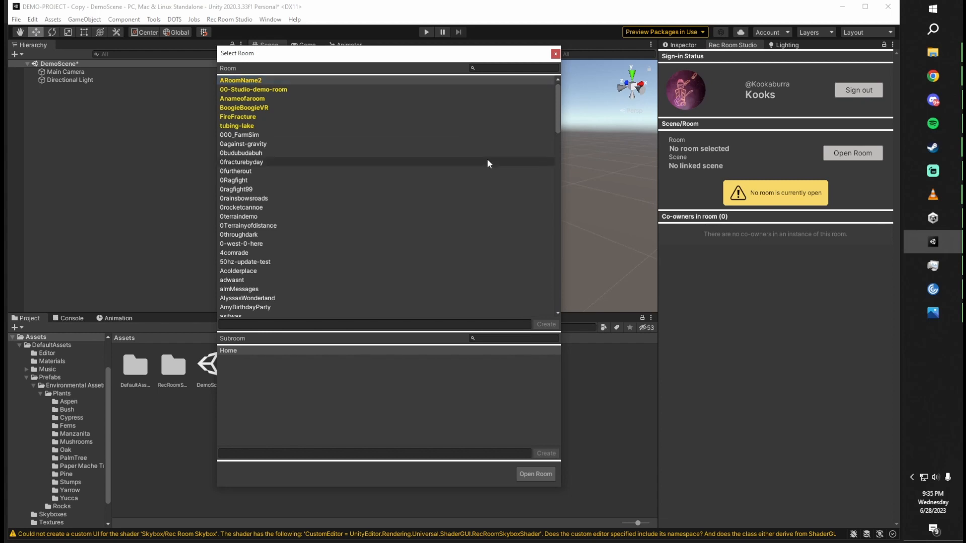
pyautogui.click(536, 474)
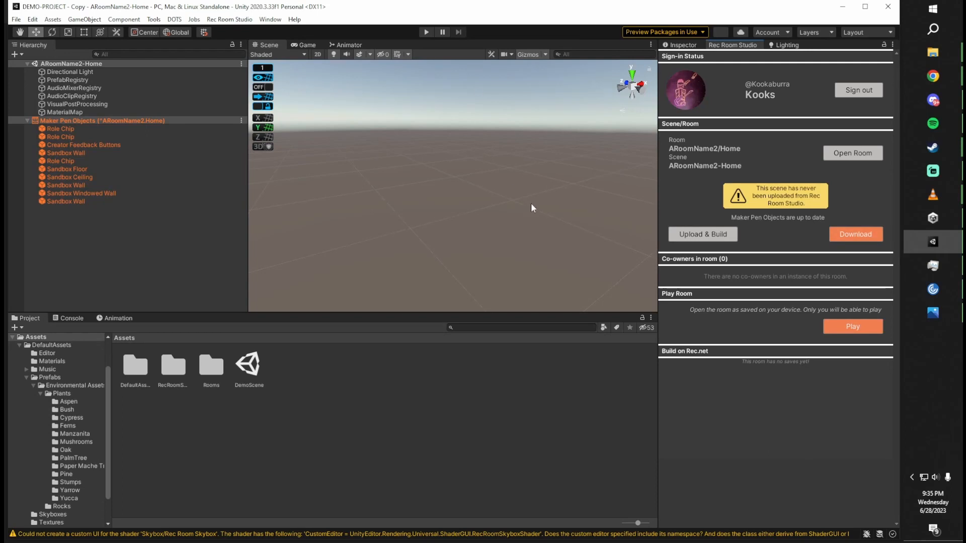
# Step: Locate the sandbox room in the scene and examine it from a distance
pyautogui.moveTo(532, 204); pyautogui.dragTo(311, 164, button='right')
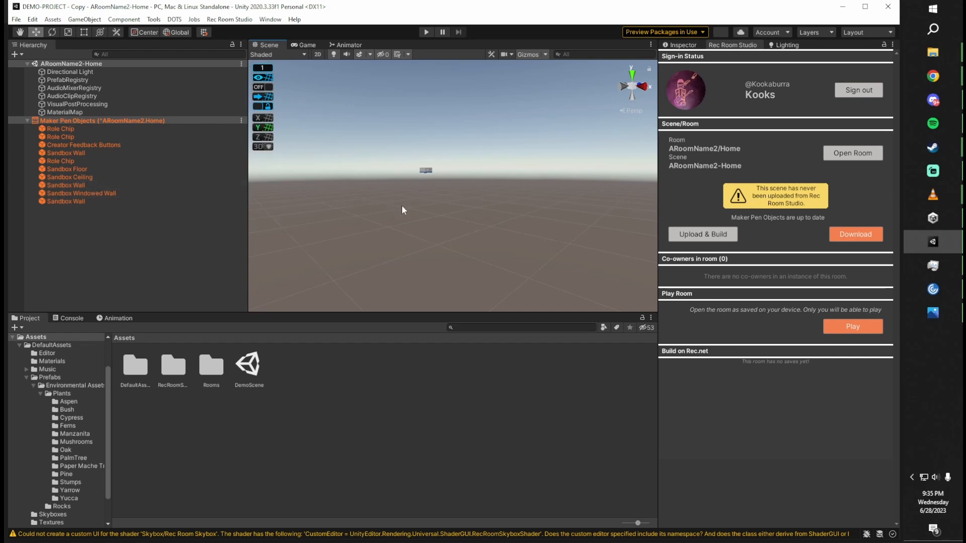
pyautogui.moveTo(392, 204); pyautogui.dragTo(618, 238, button='right')
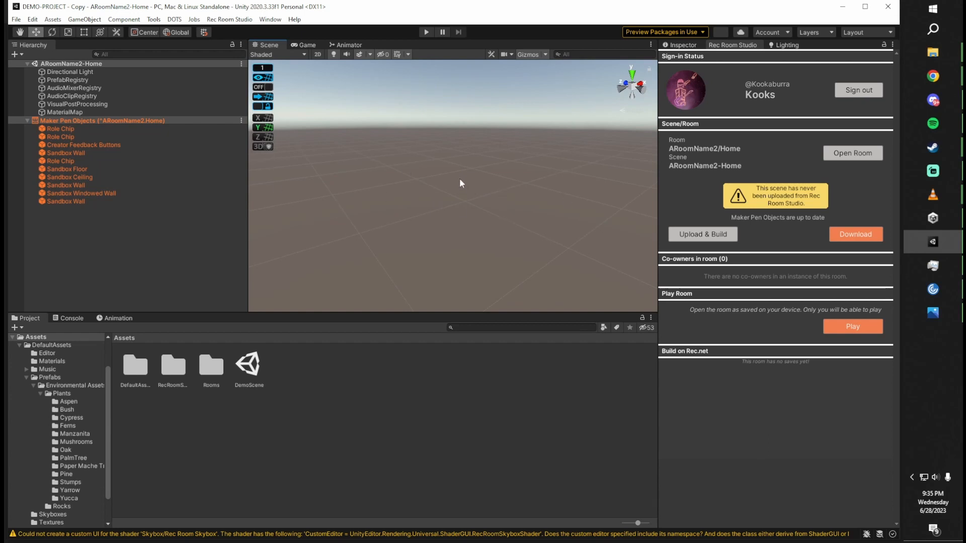
pyautogui.moveTo(460, 179); pyautogui.dragTo(217, 133, button='right')
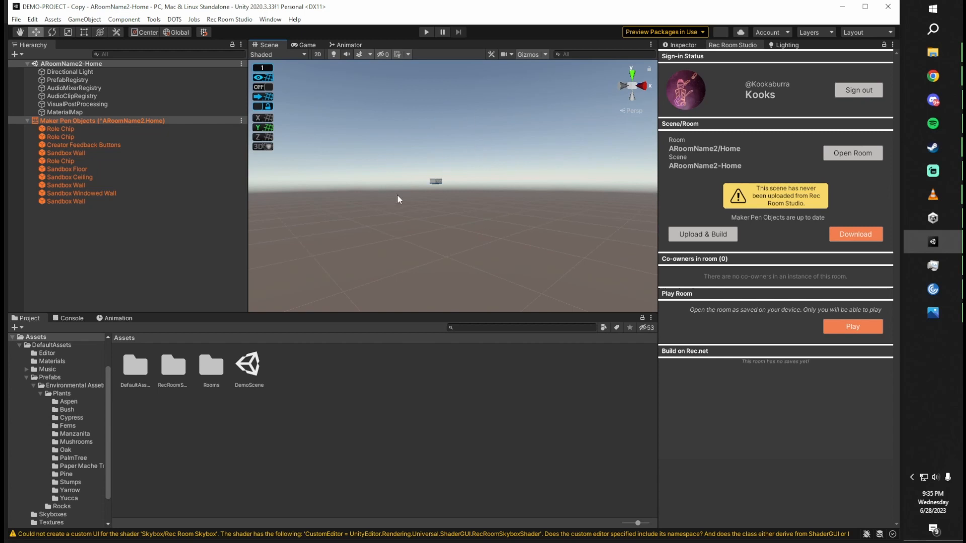
pyautogui.moveTo(429, 156); pyautogui.dragTo(359, 171, button='right')
pyautogui.scroll(4, 438, 177)
pyautogui.scroll(6, 425, 144)
pyautogui.scroll(-4, 423, 146)
pyautogui.press('w')
pyautogui.scroll(-4, 421, 156)
pyautogui.scroll(3, 402, 169)
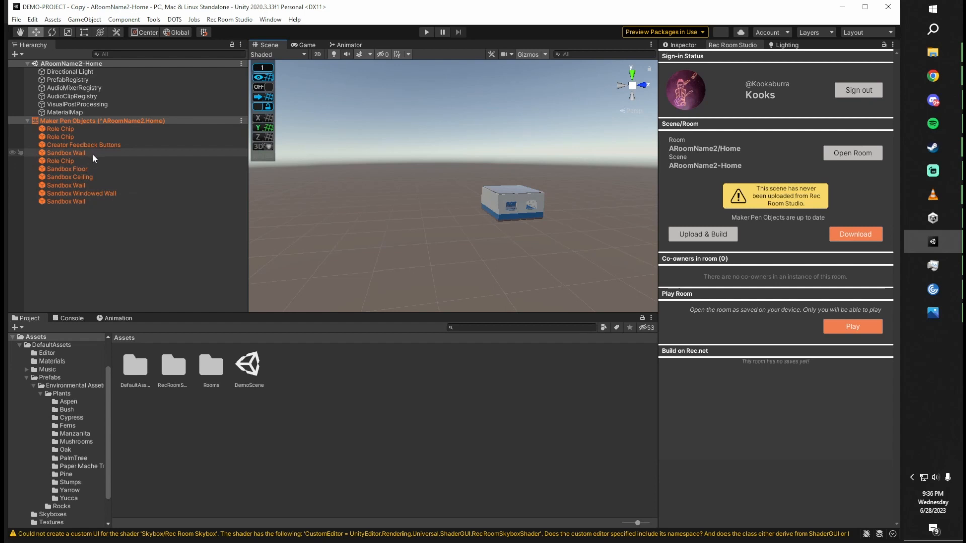
# Step: Select the Sandbox Wall listed just above Sandbox Windowed Wall and frame it in the scene view
pyautogui.click(517, 210)
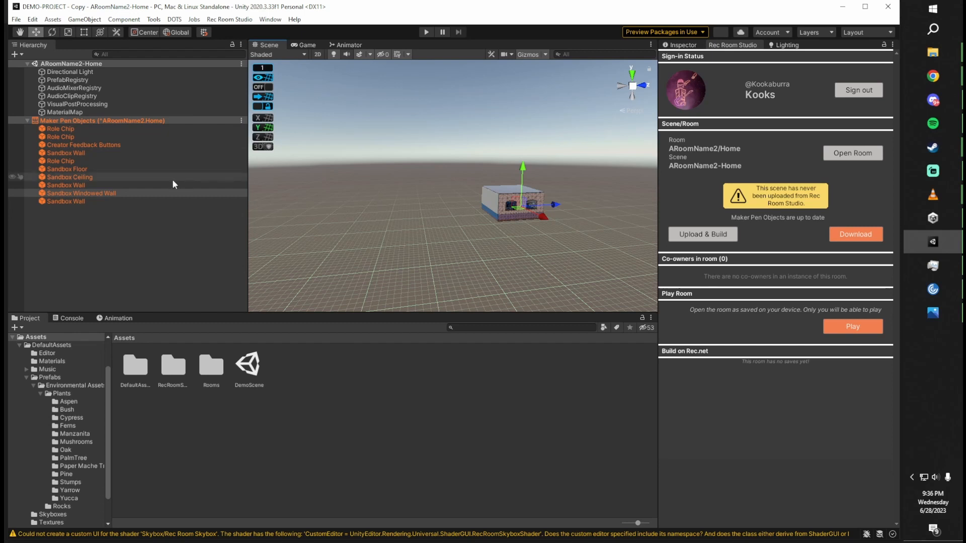
pyautogui.click(99, 186)
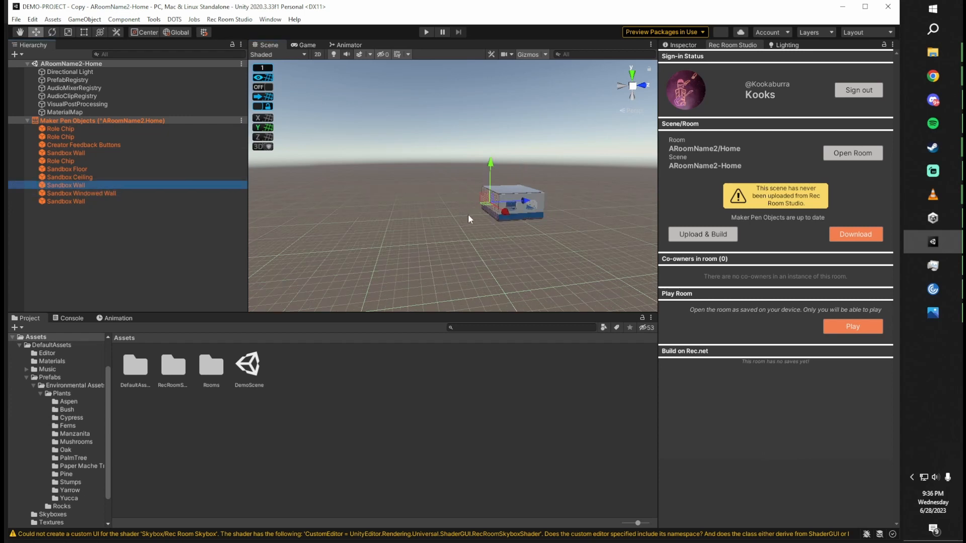
pyautogui.doubleClick(71, 187)
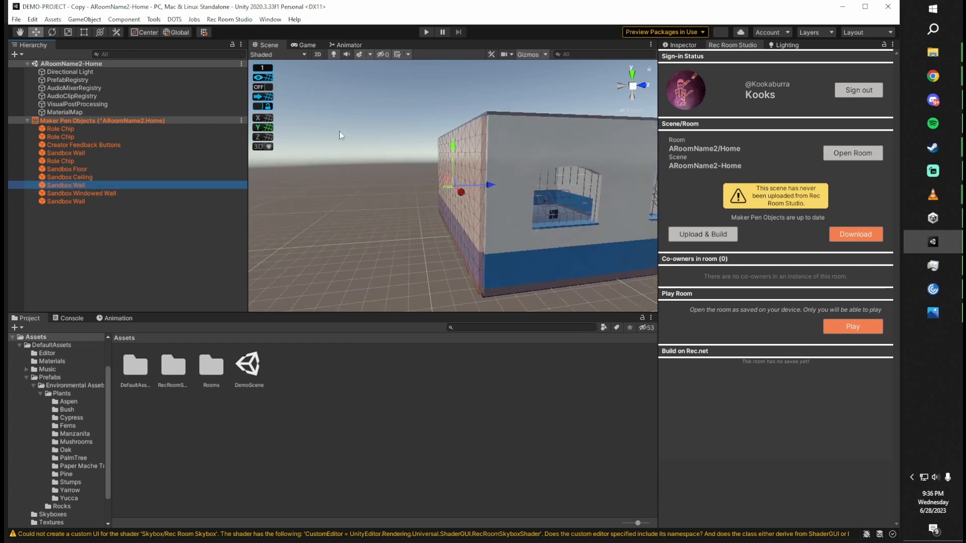
# Step: Examine the sandbox room's exterior from several sides, then its interior with the floor and windows
pyautogui.moveTo(339, 131); pyautogui.dragTo(689, 125, button='right')
pyautogui.press('a')
pyautogui.click(518, 129)
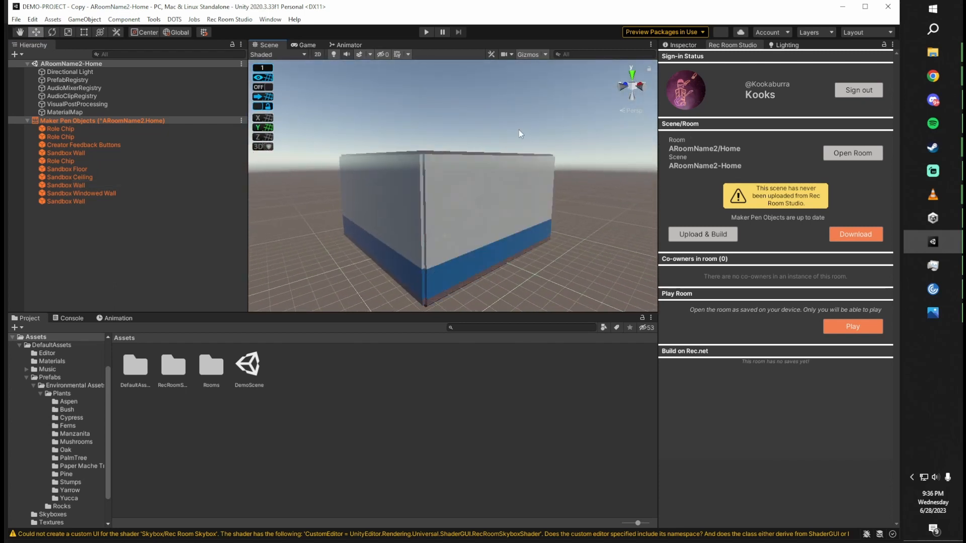
pyautogui.moveTo(528, 127); pyautogui.dragTo(301, 127, button='right')
pyautogui.press('d')
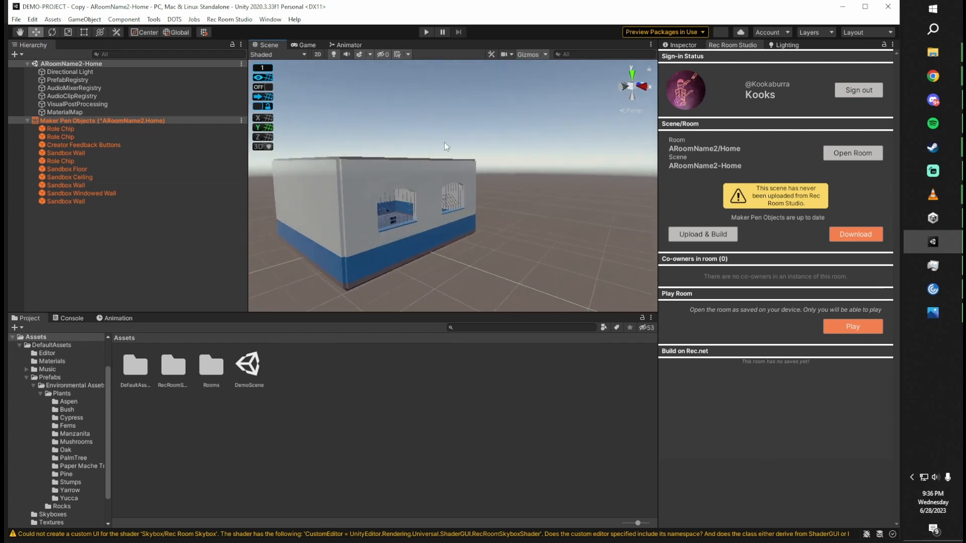
pyautogui.moveTo(445, 147); pyautogui.dragTo(364, 146, button='right')
pyautogui.press('w')
pyautogui.press('w')
pyautogui.press('d')
pyautogui.press('s')
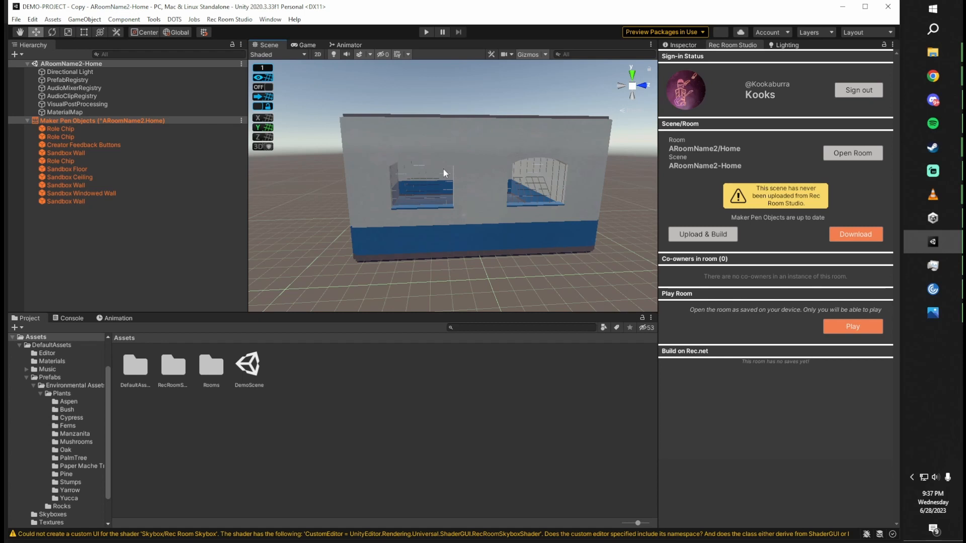
pyautogui.keyDown('alt'); pyautogui.moveTo(443, 172); pyautogui.dragTo(885, 186); pyautogui.keyUp('alt')
pyautogui.scroll(10, 454, 163)
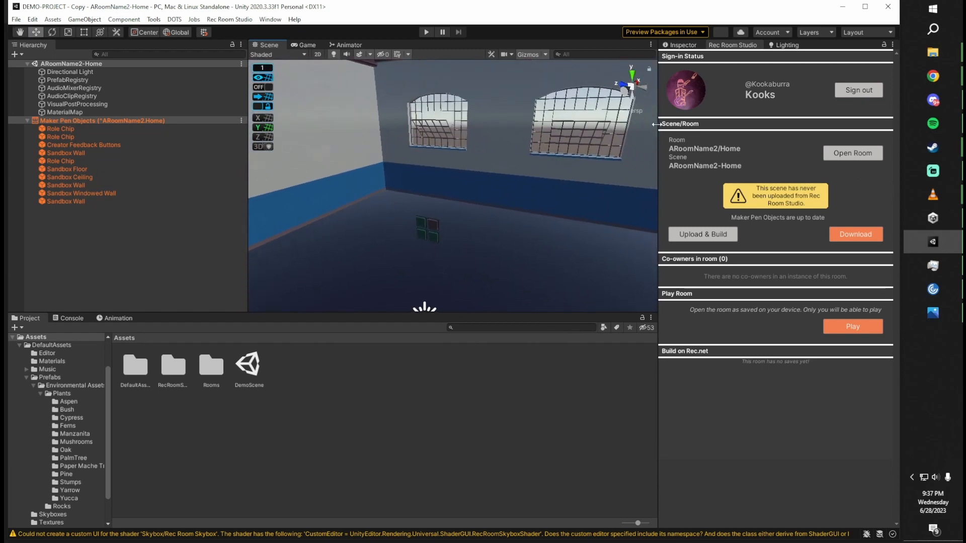
pyautogui.keyDown('alt'); pyautogui.moveTo(511, 94); pyautogui.dragTo(510, 150); pyautogui.keyUp('alt')
# Step: Widen the project's folder tree and collapse the Prefabs folder
pyautogui.click(513, 328)
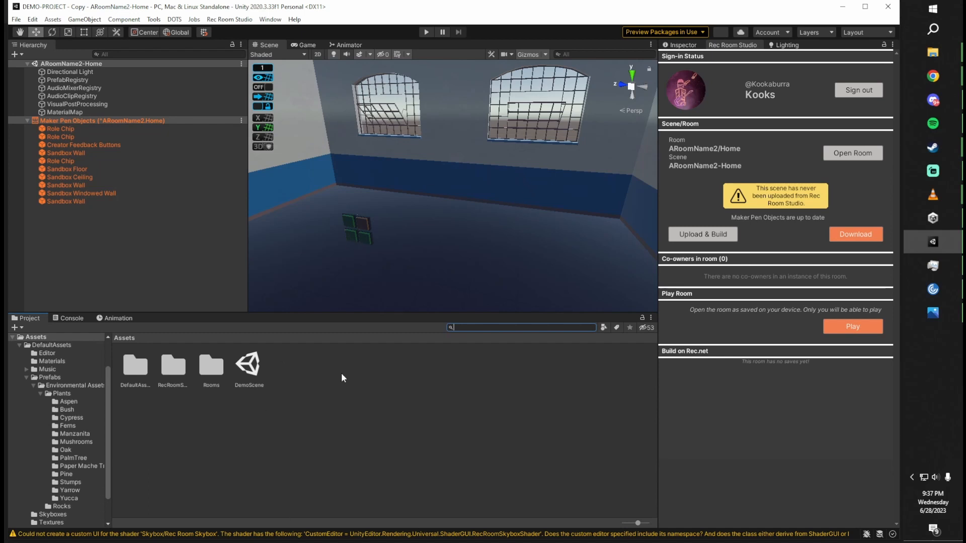
pyautogui.moveTo(114, 425); pyautogui.dragTo(148, 425)
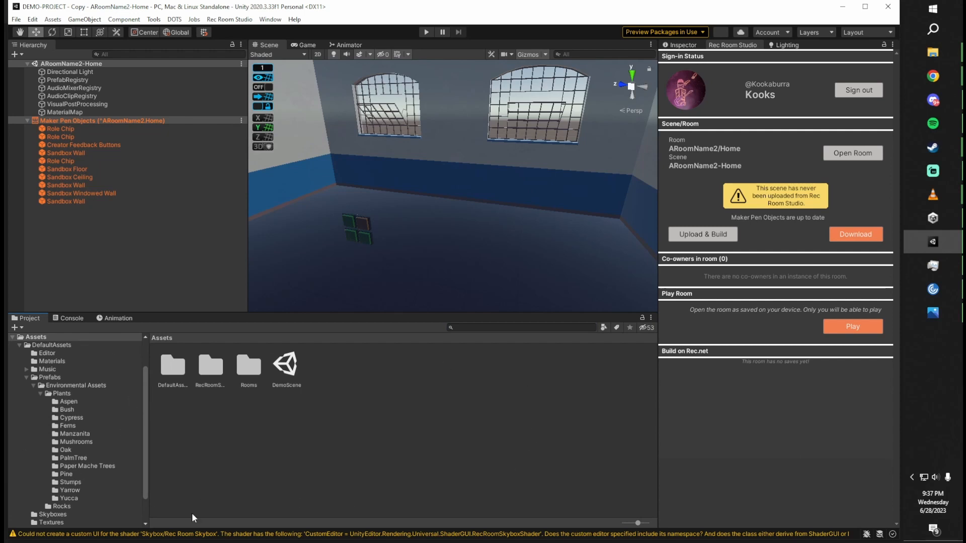
pyautogui.click(26, 378)
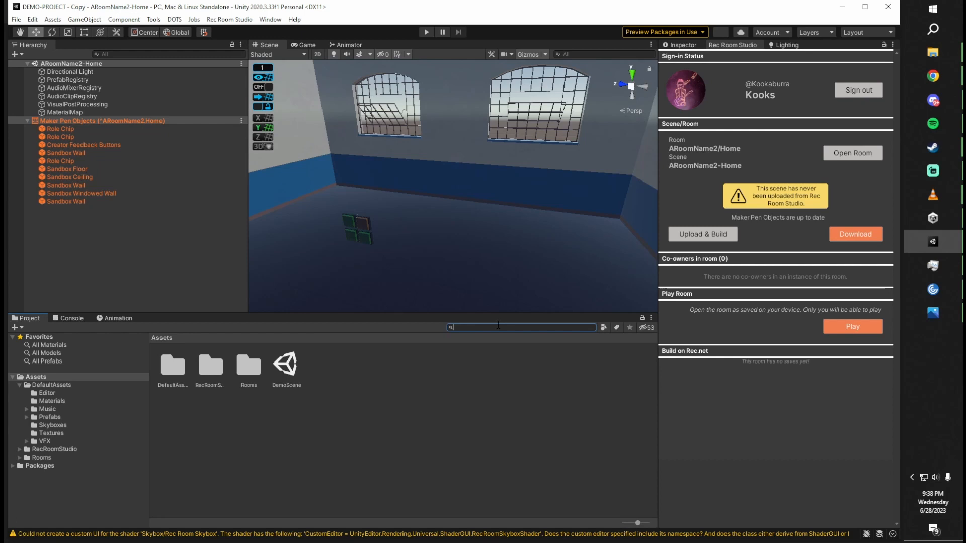
# Step: Search the packages for "welcome" and place the Welcome Mat prefab on the room's floor near the feedback buttons
pyautogui.write('welcome')
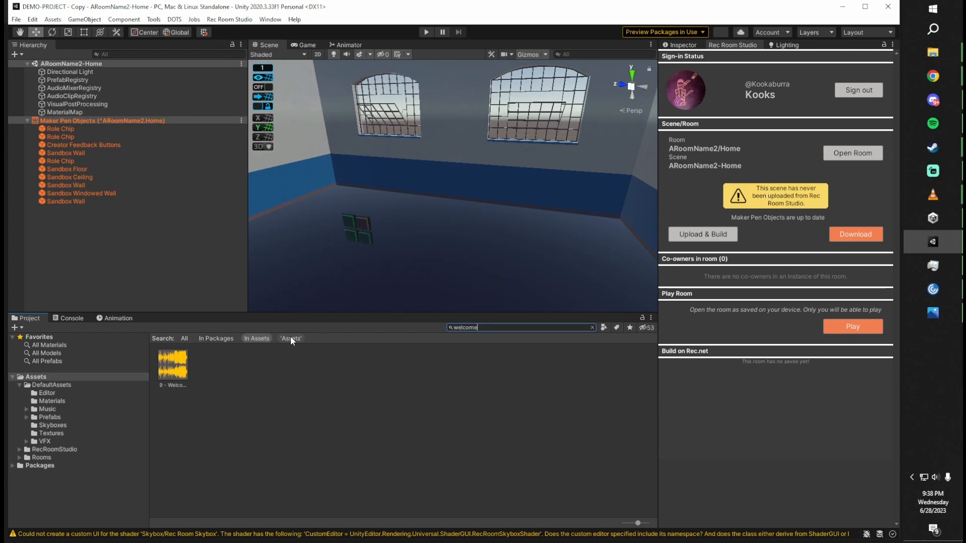
pyautogui.click(228, 340)
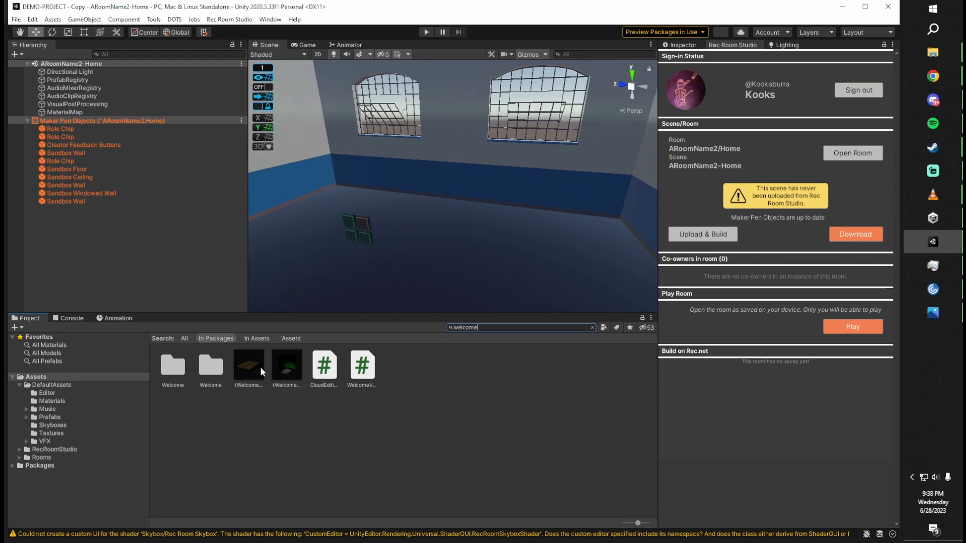
pyautogui.click(292, 365)
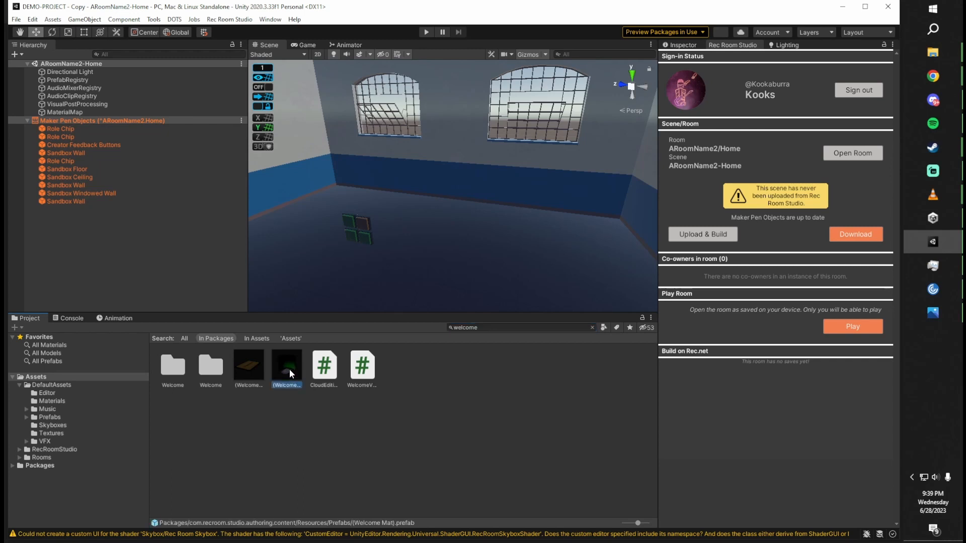
pyautogui.moveTo(290, 373); pyautogui.dragTo(397, 249)
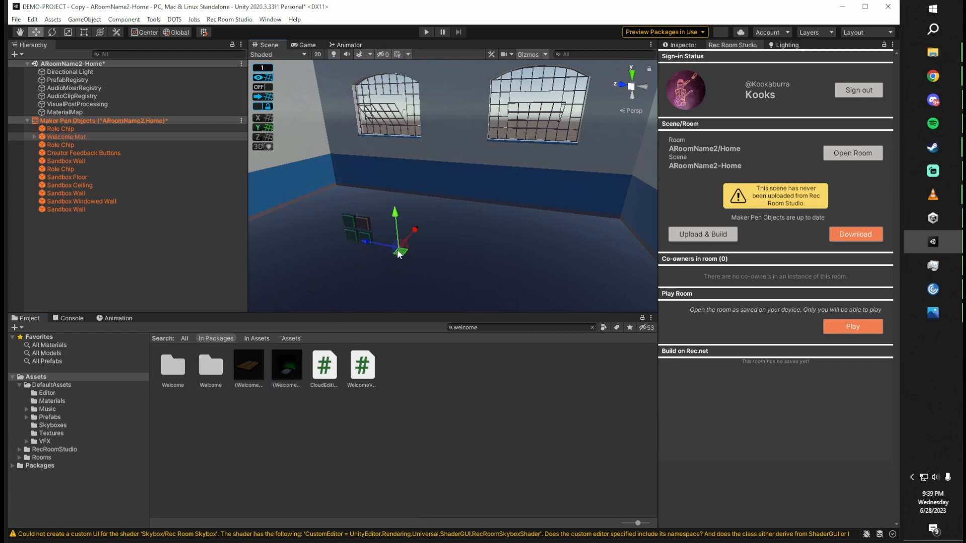
# Step: Show the Welcome Mat's properties in the Inspector and examine its placement on the room floor
pyautogui.keyDown('alt'); pyautogui.moveTo(419, 197); pyautogui.dragTo(336, 222); pyautogui.keyUp('alt')
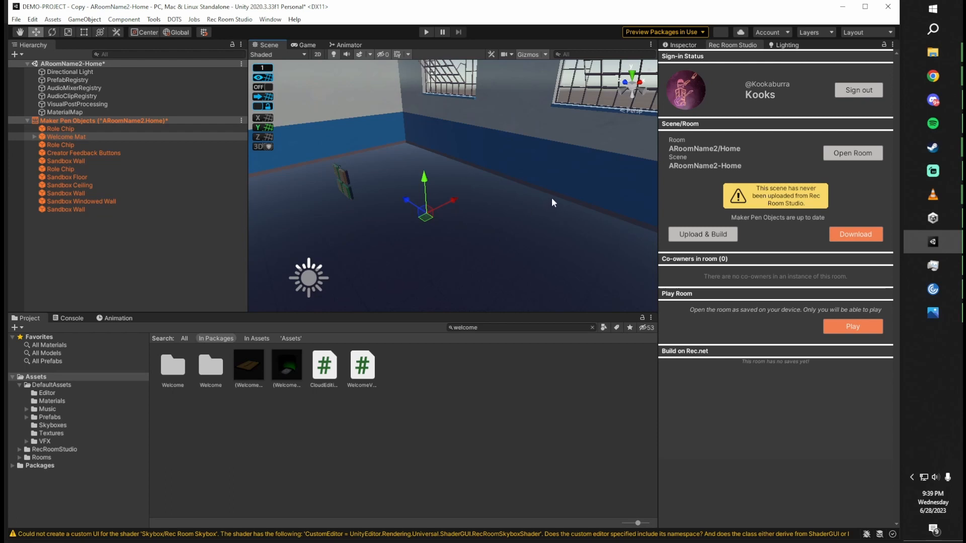
pyautogui.click(692, 45)
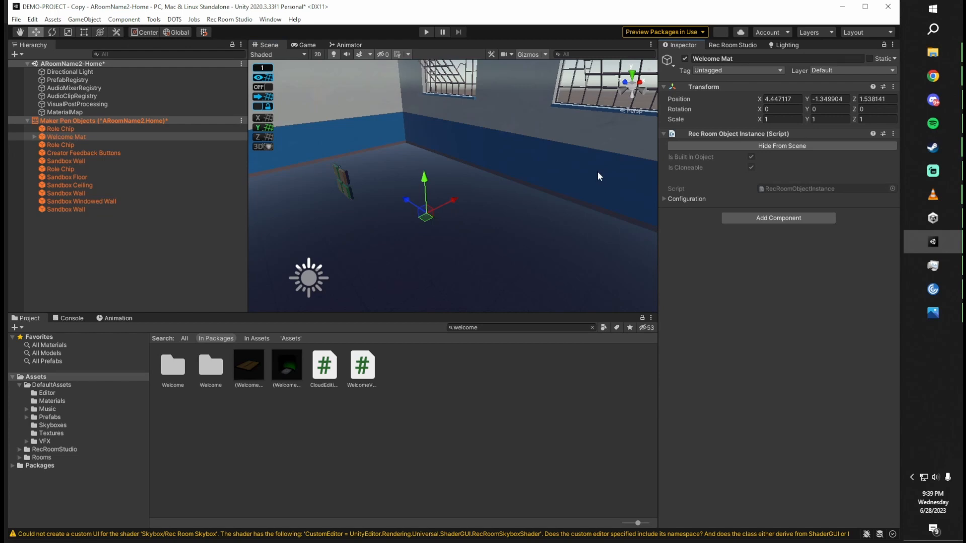
pyautogui.moveTo(598, 175); pyautogui.dragTo(577, 185, button='right')
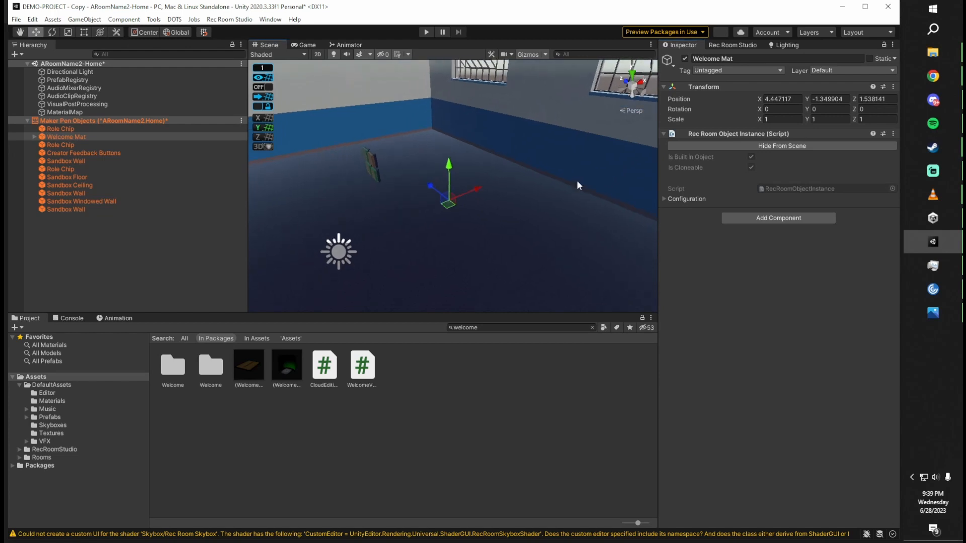
pyautogui.moveTo(577, 184); pyautogui.dragTo(555, 178, button='right')
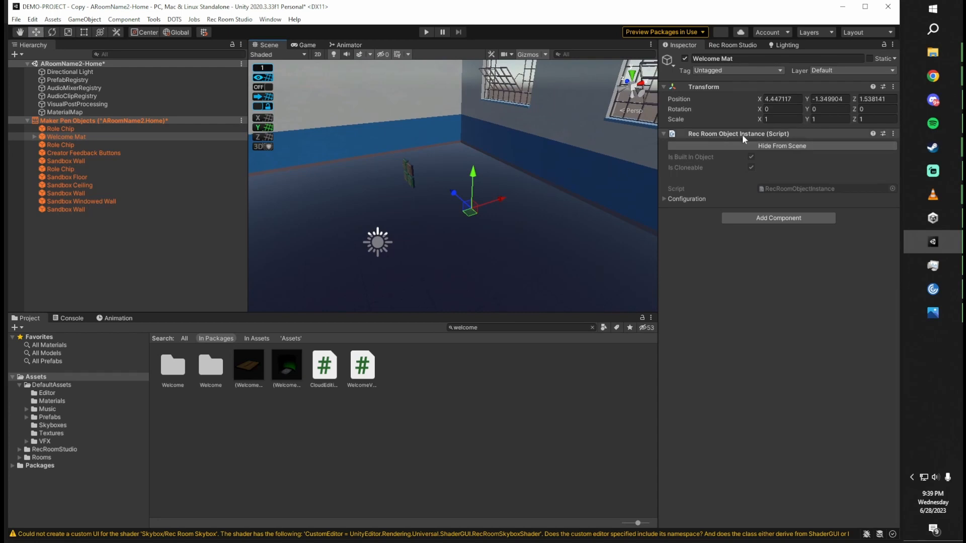
# Step: Set the Welcome Mat's position to 0 on the X, Y and Z axes
pyautogui.click(783, 99)
pyautogui.doubleClick(789, 99)
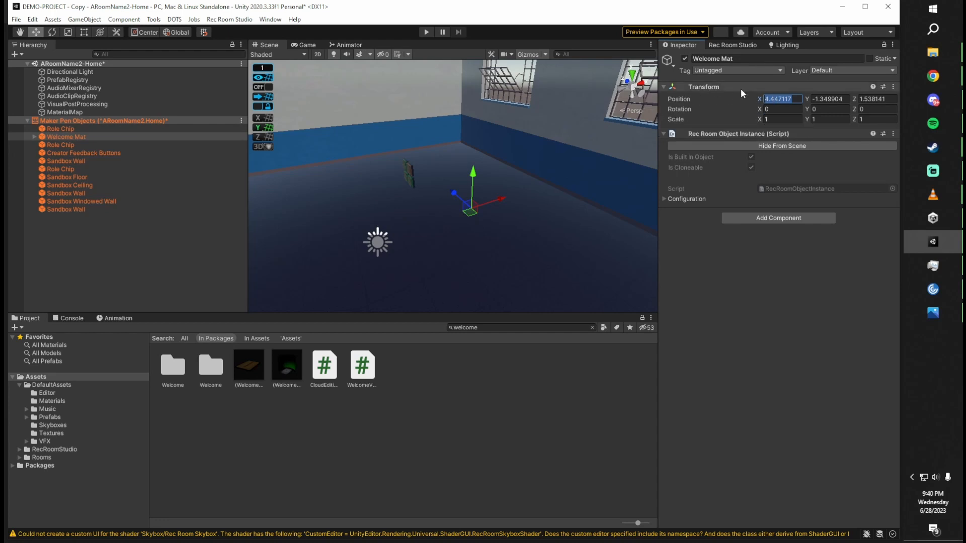
pyautogui.write('0')
pyautogui.press('Tab')
pyautogui.write('0')
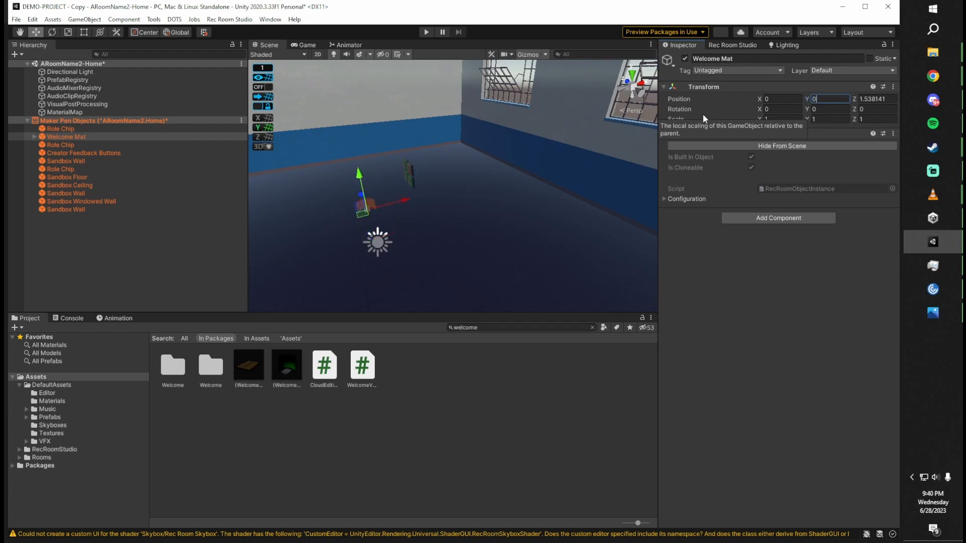
pyautogui.press('Tab')
pyautogui.write('0')
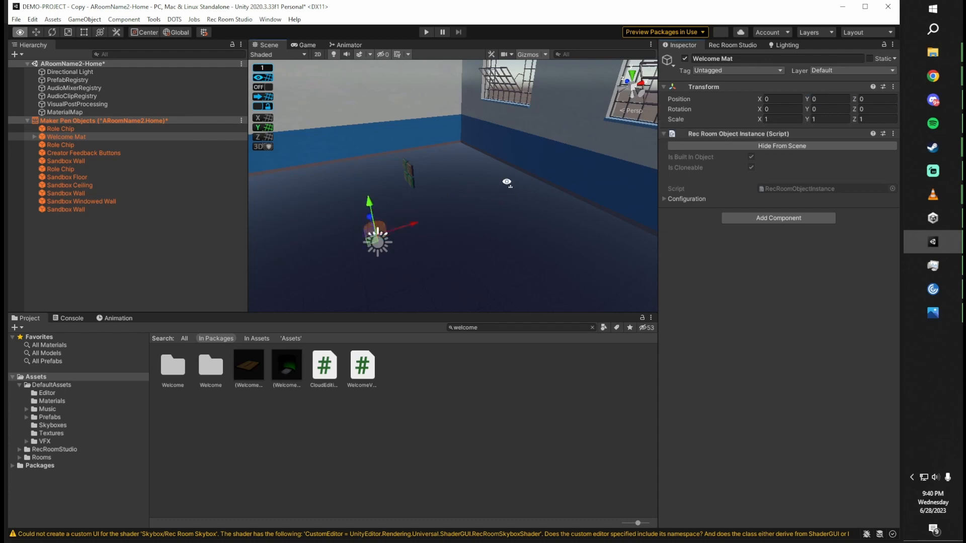
# Step: Raise the Welcome Mat along the Y axis to about 0.23 and check its placement from another angle
pyautogui.press('w')
pyautogui.moveTo(507, 181); pyautogui.dragTo(578, 230, button='right')
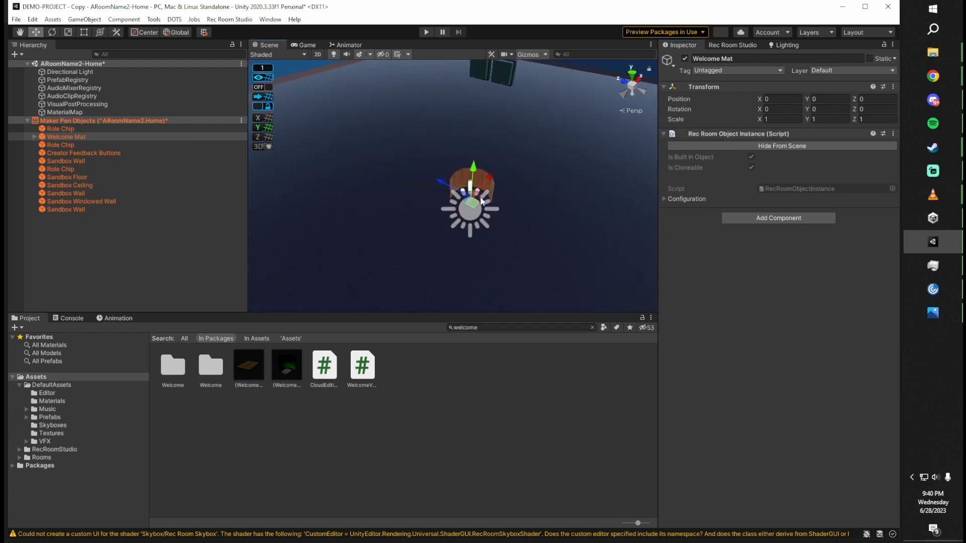
pyautogui.moveTo(523, 187)
pyautogui.mouseDown(button='right')
pyautogui.moveTo(539, 195)
pyautogui.moveTo(539, 183)
pyautogui.mouseUp(button='right')
pyautogui.press('w')
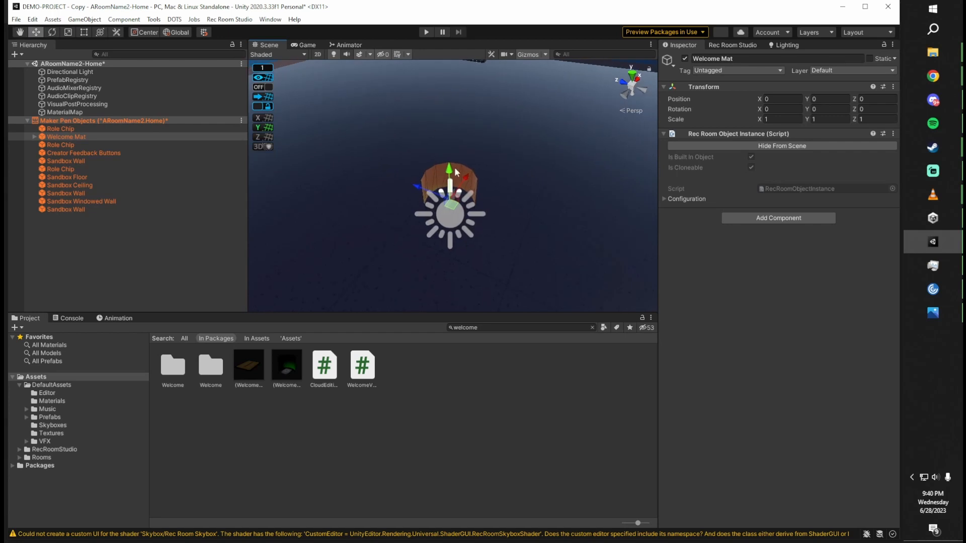
pyautogui.moveTo(455, 172); pyautogui.dragTo(452, 157)
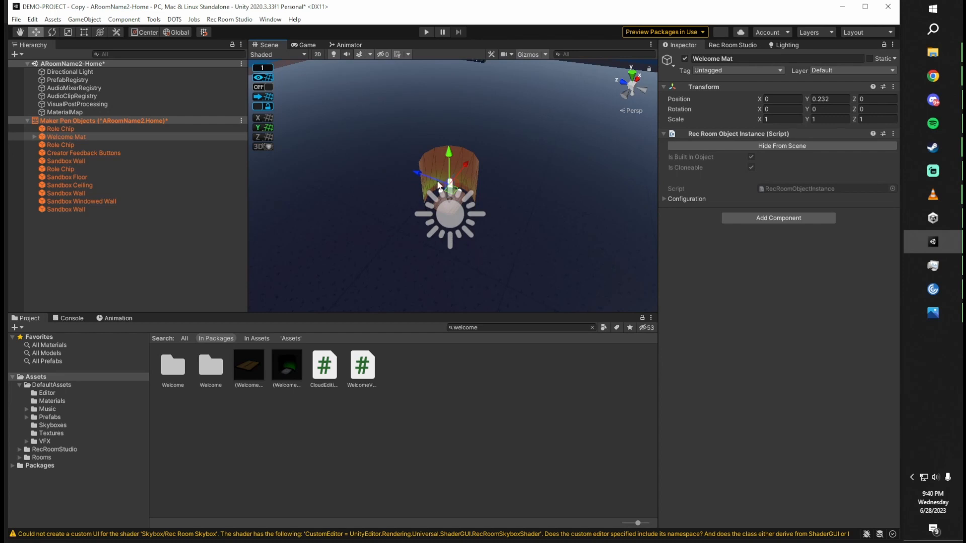
pyautogui.keyDown('alt'); pyautogui.moveTo(462, 150); pyautogui.dragTo(309, 127); pyautogui.keyUp('alt')
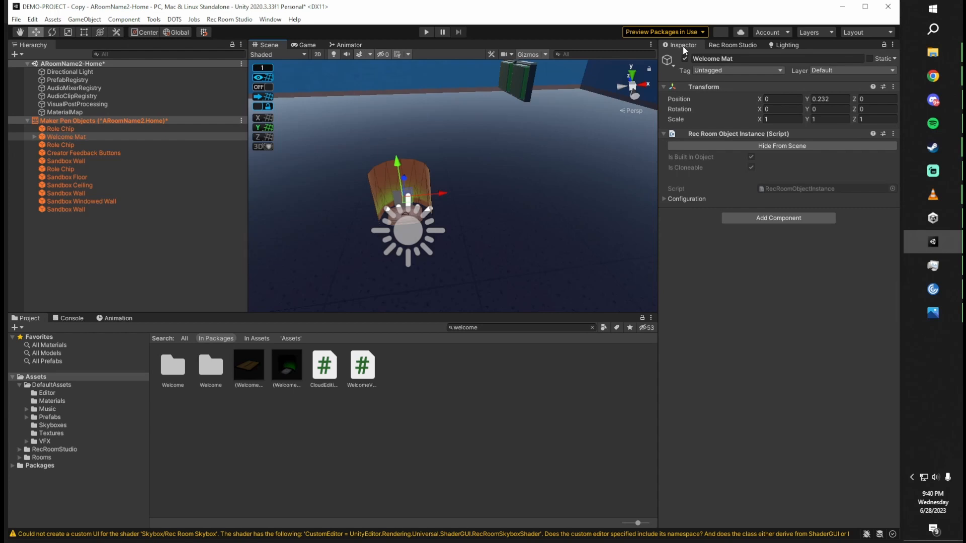
# Step: Inspect the properties of the Creator Feedback Buttons, the Sandbox Floor and the Welcome Mat prefab asset
pyautogui.moveTo(550, 207); pyautogui.dragTo(520, 126, button='right')
pyautogui.click(521, 126)
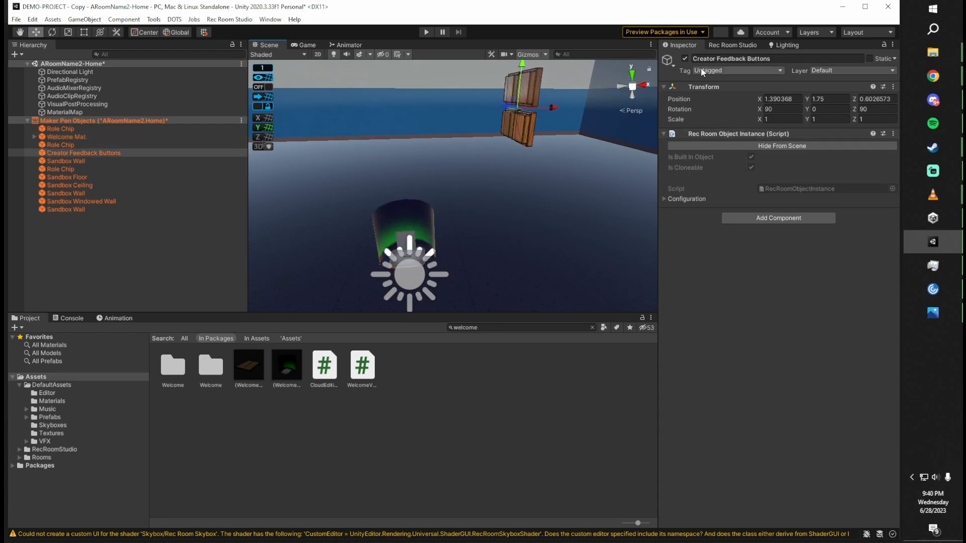
pyautogui.click(99, 88)
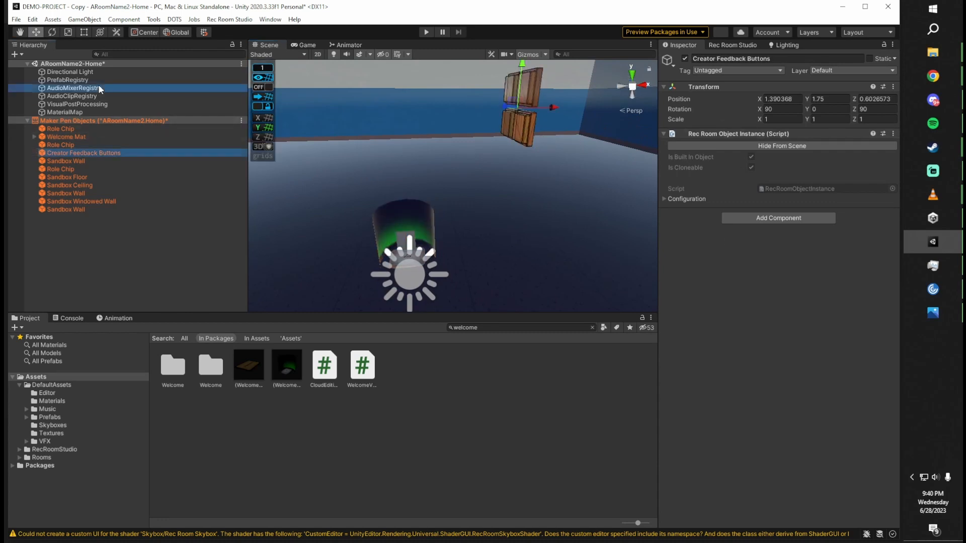
pyautogui.click(82, 176)
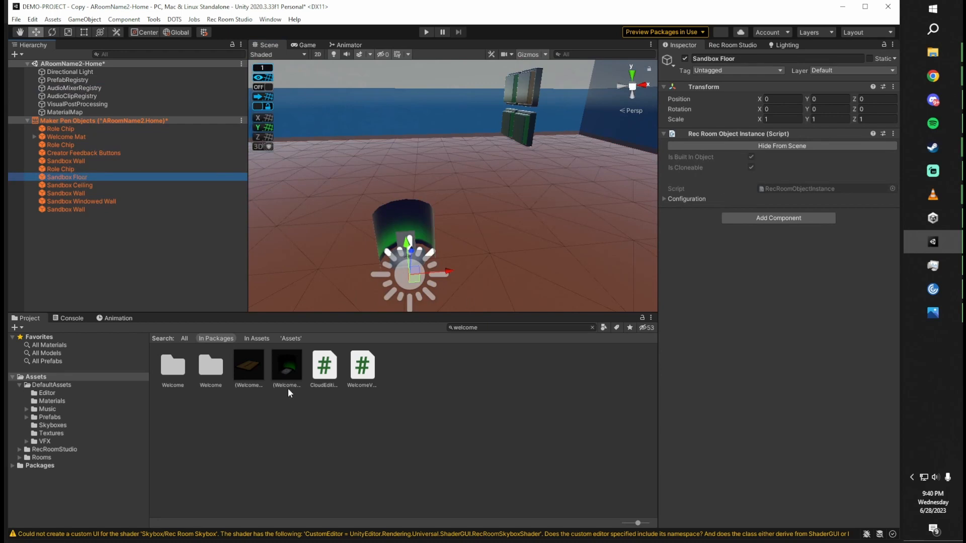
pyautogui.click(278, 369)
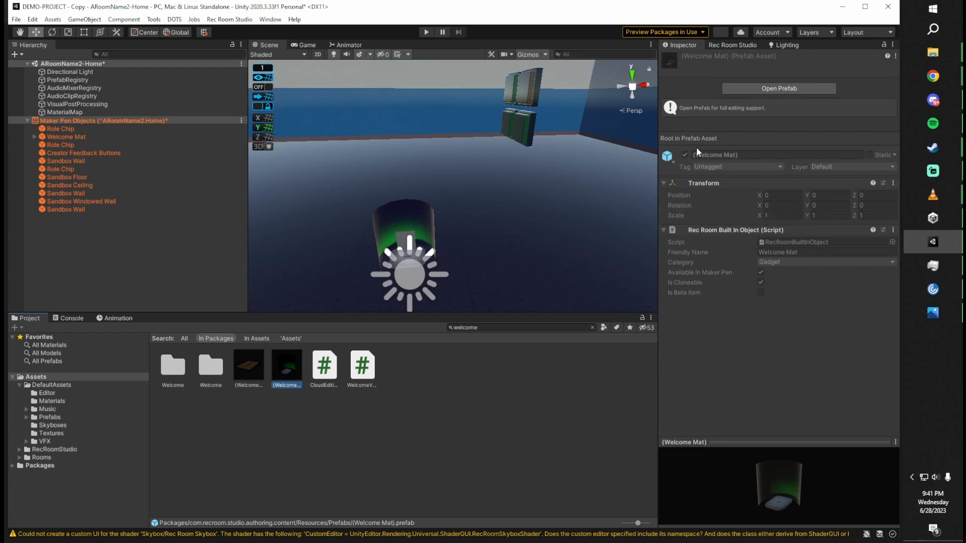
# Step: Examine the room's default scene objects one by one, from Directional Light and the registries to VisualPostProcessing and MaterialMap
pyautogui.click(76, 97)
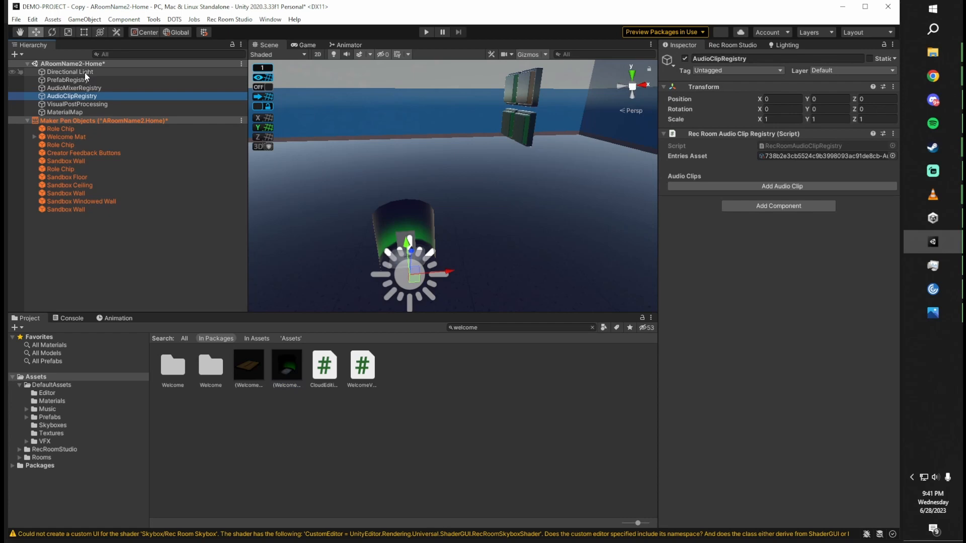
pyautogui.click(84, 72)
pyautogui.click(83, 78)
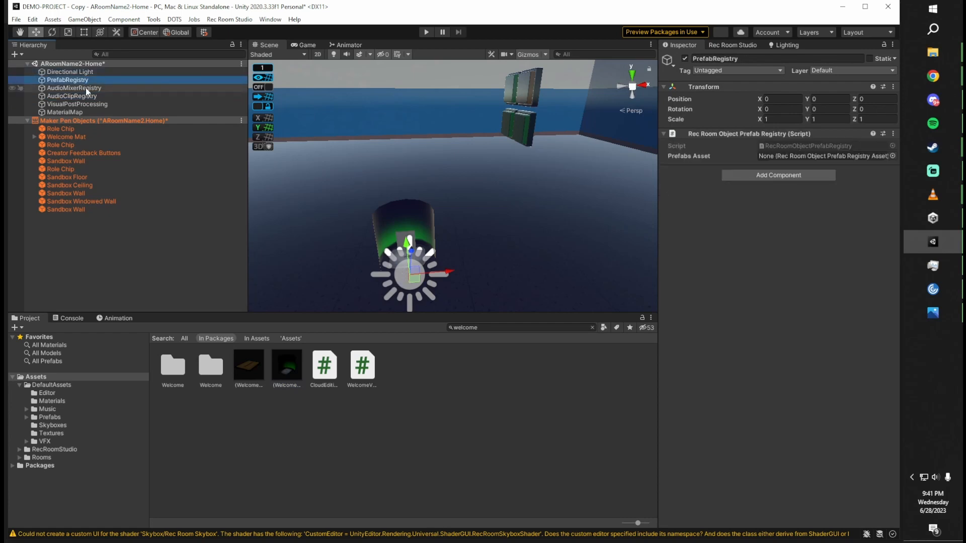
pyautogui.click(85, 88)
pyautogui.click(83, 96)
pyautogui.click(82, 103)
pyautogui.click(81, 112)
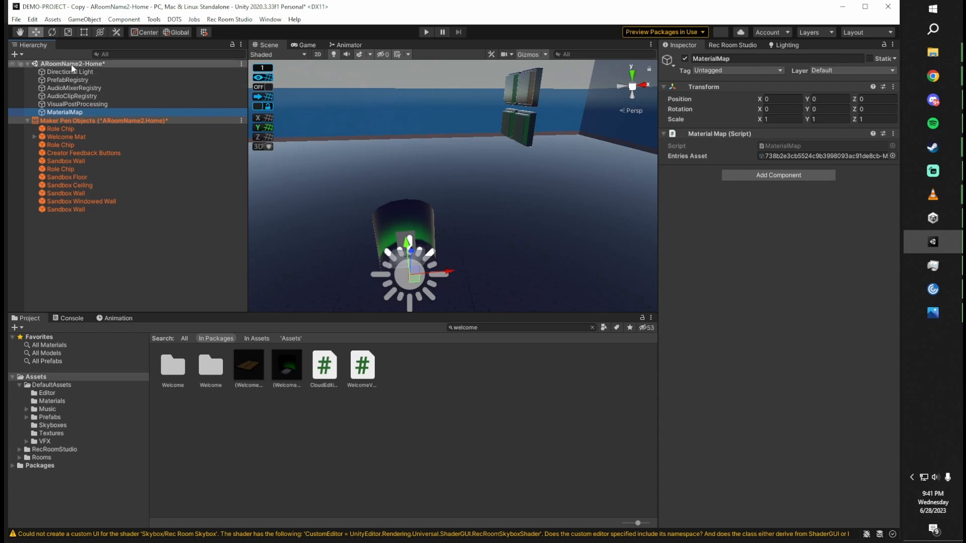
pyautogui.click(75, 89)
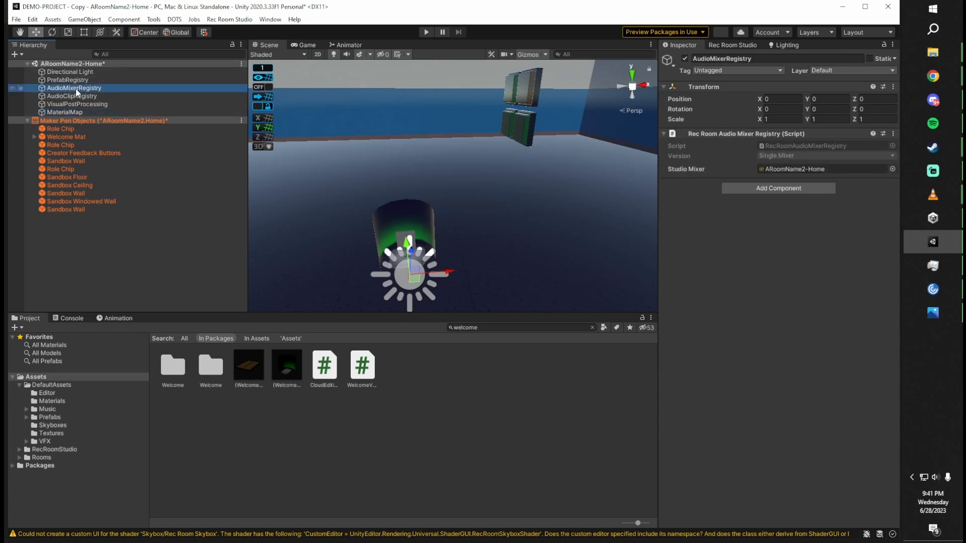
# Step: Compare the properties of the Role Chip between the Sandbox Wall and Sandbox Floor with AudioClipRegistry, and locate the chip in the room
pyautogui.click(65, 169)
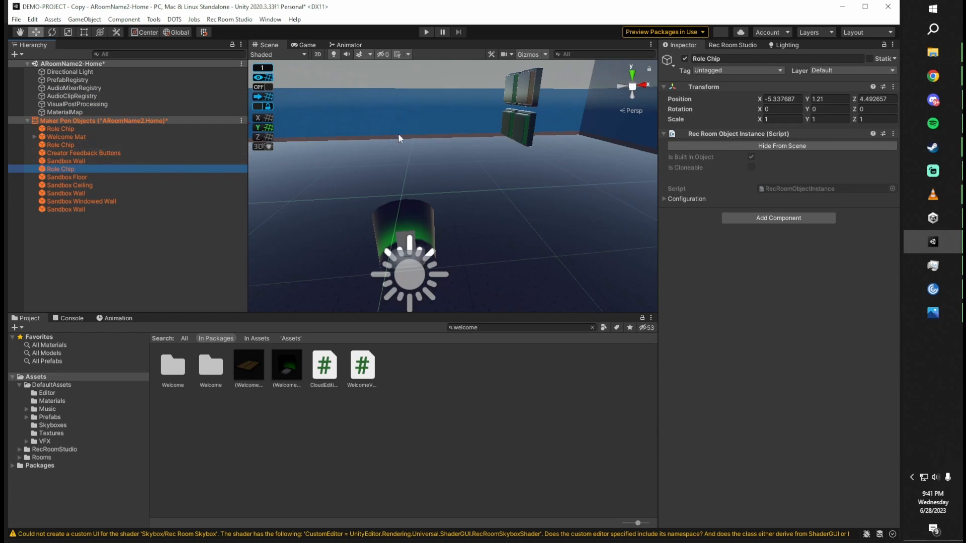
pyautogui.keyDown('alt'); pyautogui.moveTo(417, 143); pyautogui.dragTo(532, 126); pyautogui.keyUp('alt')
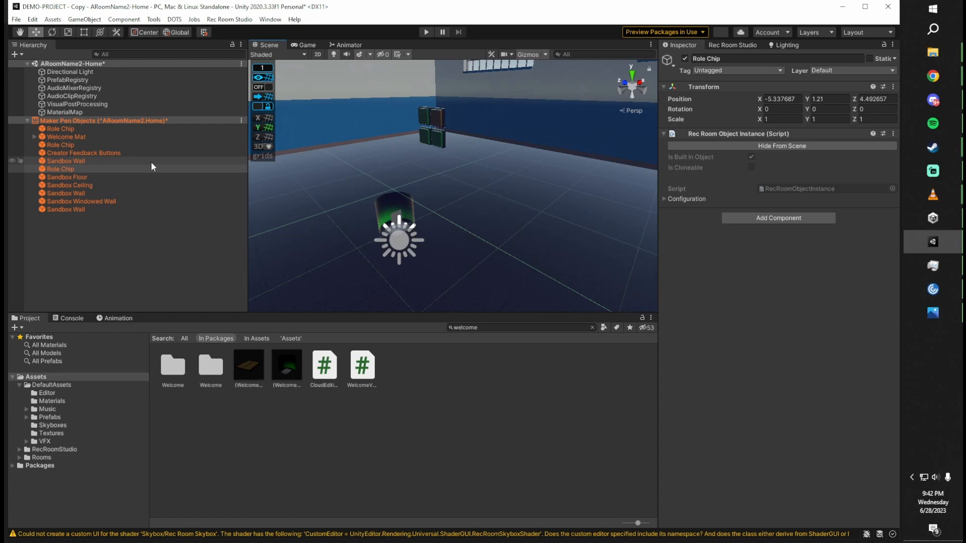
pyautogui.click(83, 98)
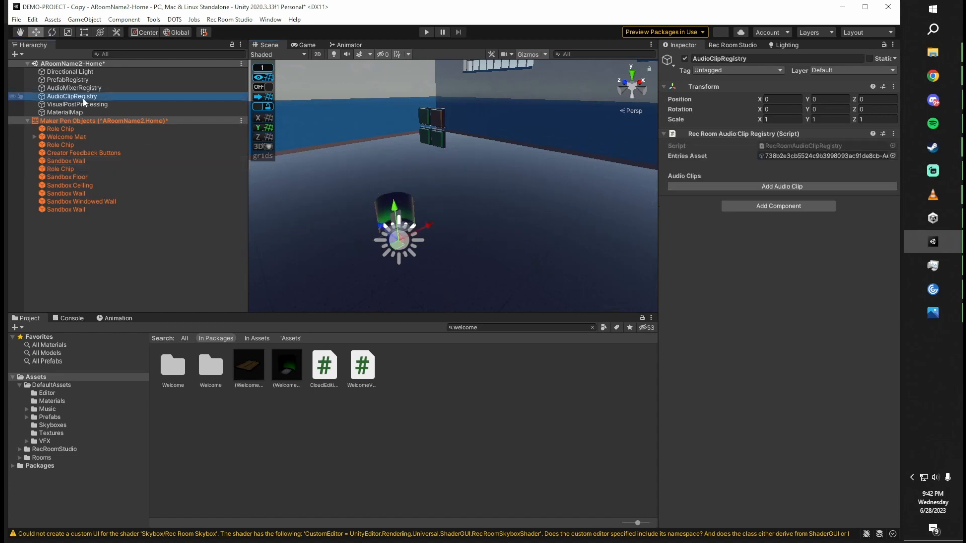
pyautogui.click(61, 169)
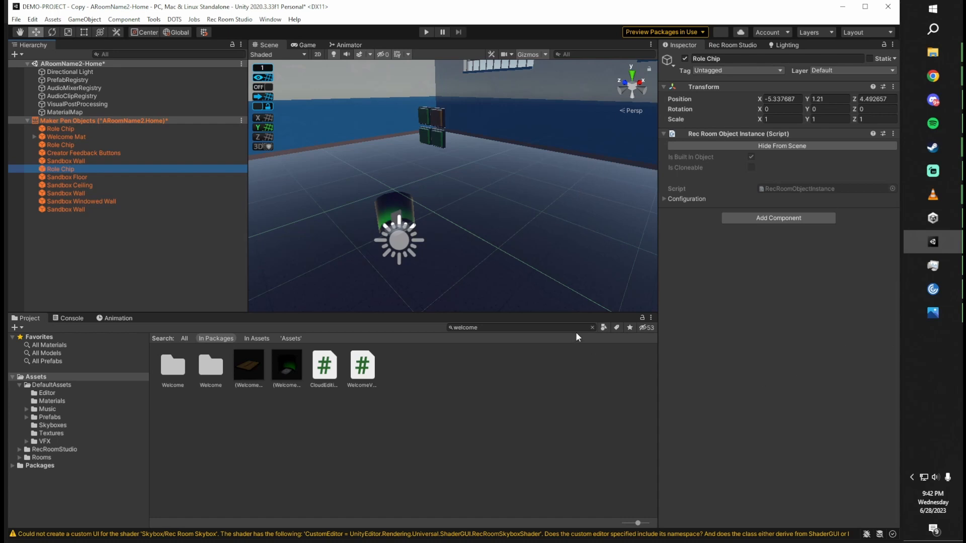
pyautogui.moveTo(537, 270); pyautogui.dragTo(420, 212, button='right')
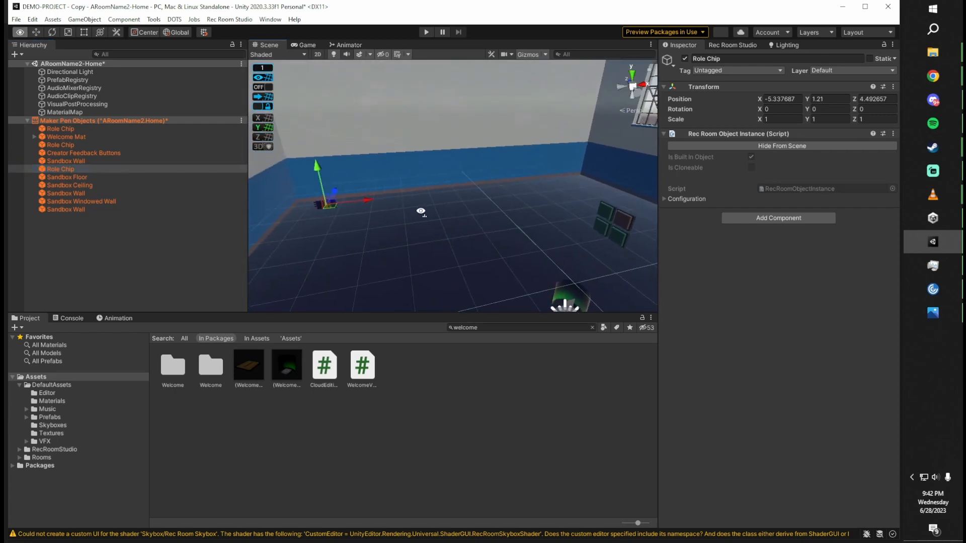
# Step: Search the packages for "truck" and place the Truck prefab on the room's floor
pyautogui.click(538, 328)
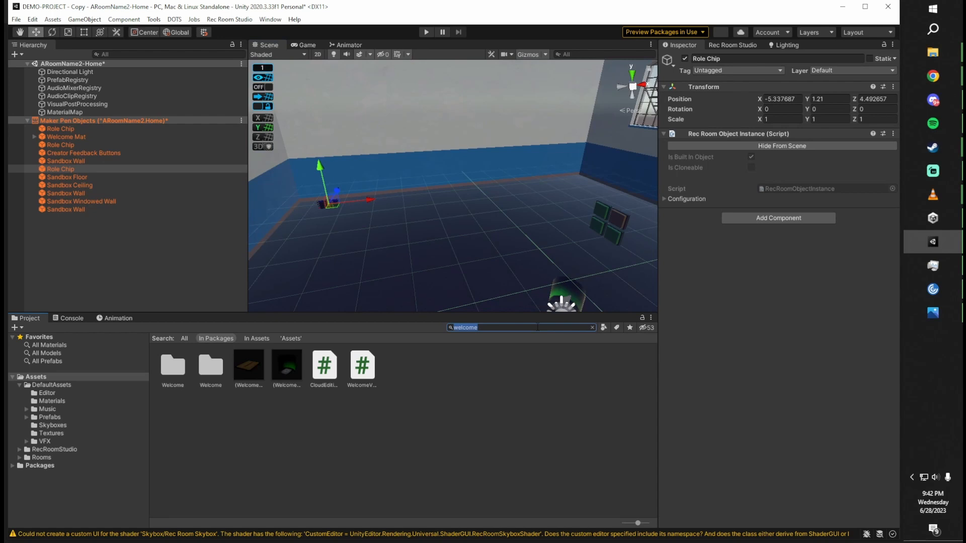
pyautogui.write('truck')
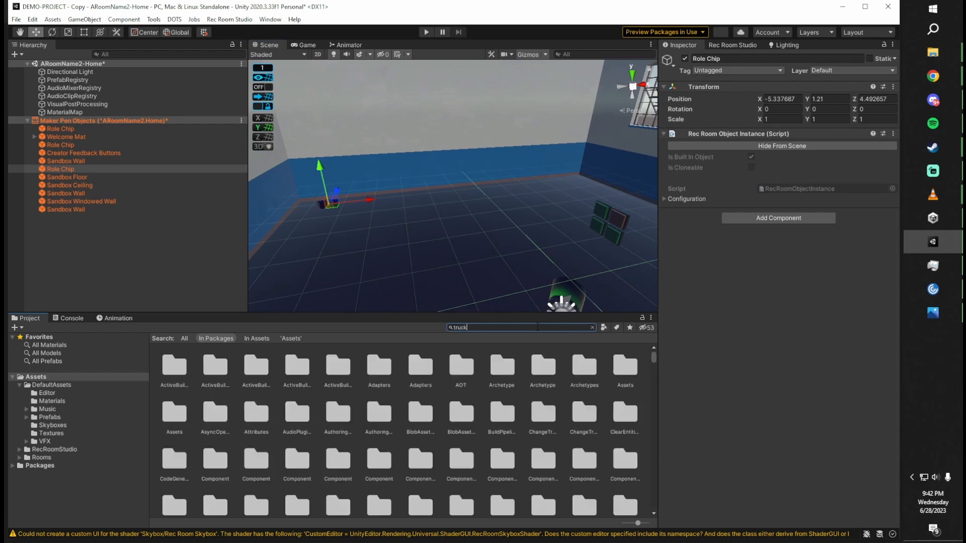
pyautogui.click(171, 365)
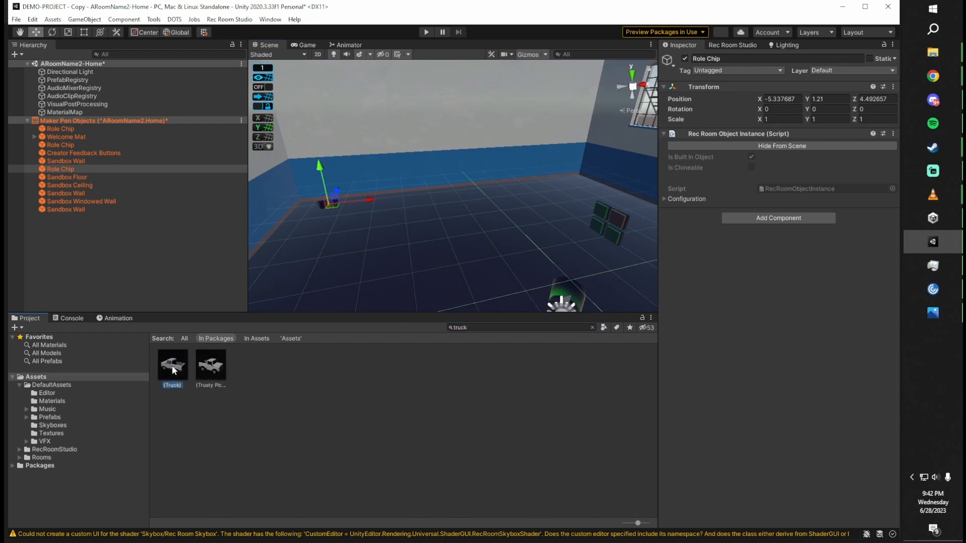
pyautogui.moveTo(179, 368); pyautogui.dragTo(440, 233)
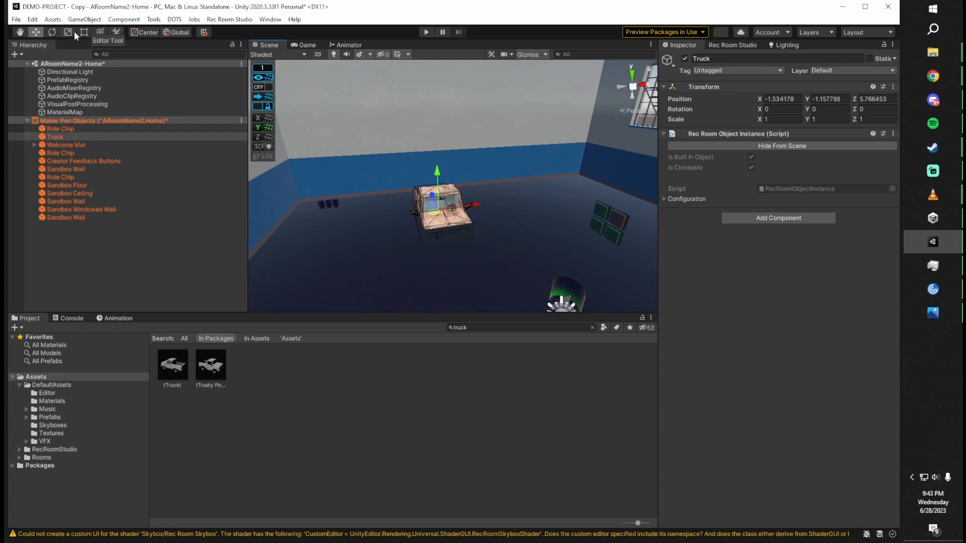
# Step: Move the Truck up out of the floor and forward, to about Y 0.13 and Z 3.24
pyautogui.click(23, 32)
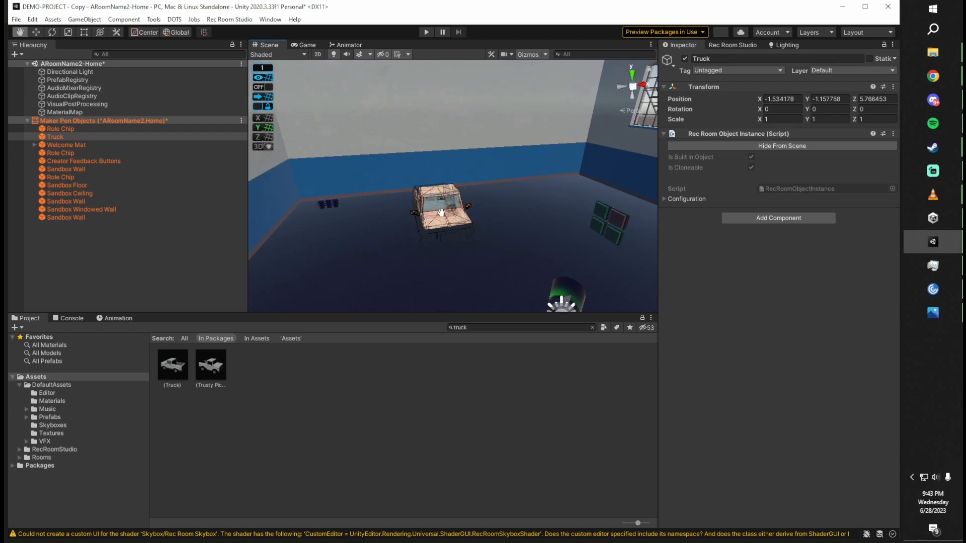
pyautogui.moveTo(441, 213); pyautogui.dragTo(425, 237)
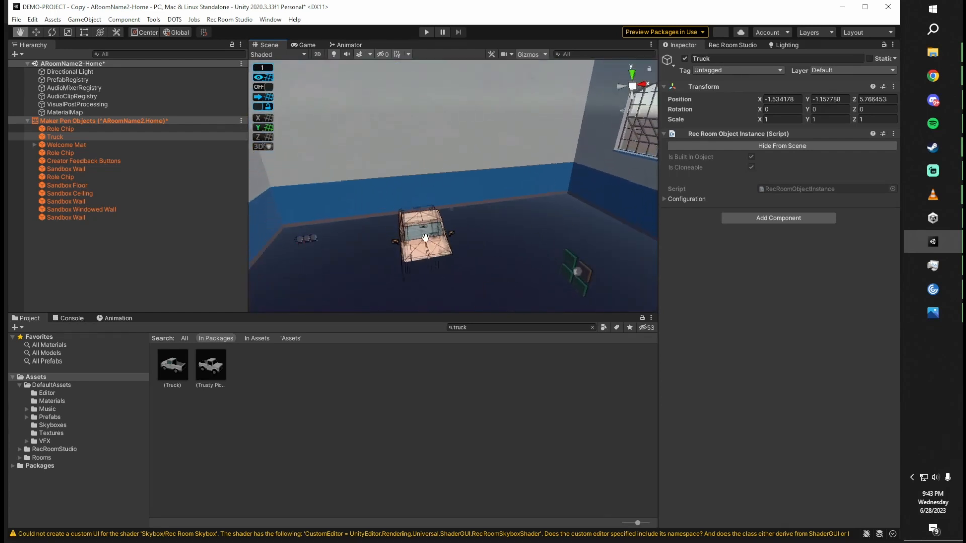
pyautogui.click(36, 32)
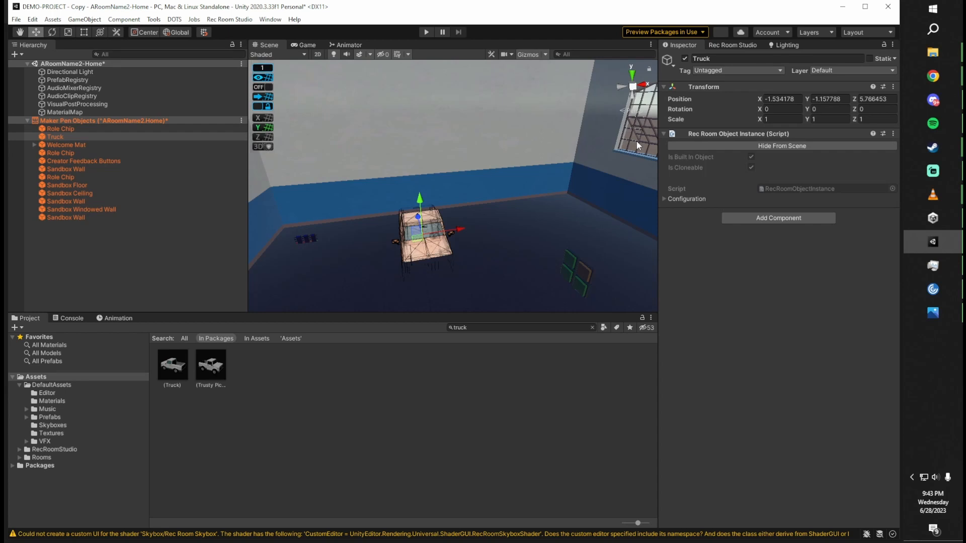
pyautogui.keyDown('alt'); pyautogui.moveTo(407, 125); pyautogui.dragTo(481, 157); pyautogui.keyUp('alt')
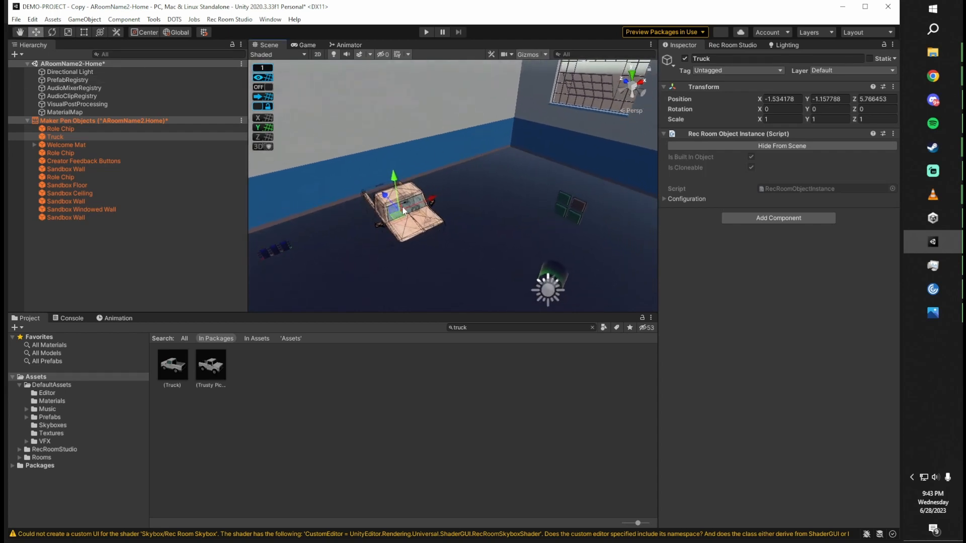
pyautogui.moveTo(403, 213); pyautogui.dragTo(438, 212)
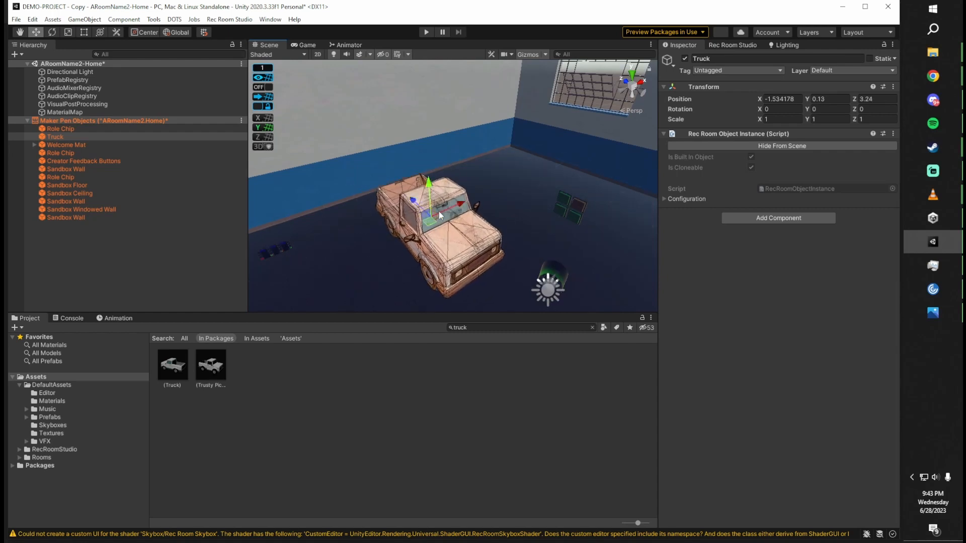
# Step: Shift the Truck along the X axis to about -1.78 and rotate it to about -90 degrees around Y
pyautogui.moveTo(439, 212); pyautogui.dragTo(519, 221, button='right')
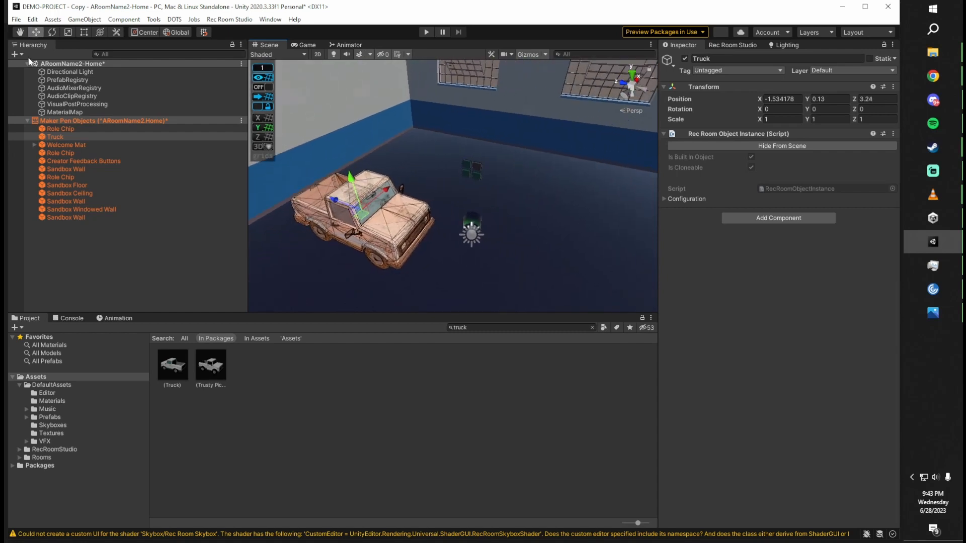
pyautogui.moveTo(473, 166); pyautogui.dragTo(448, 174, button='right')
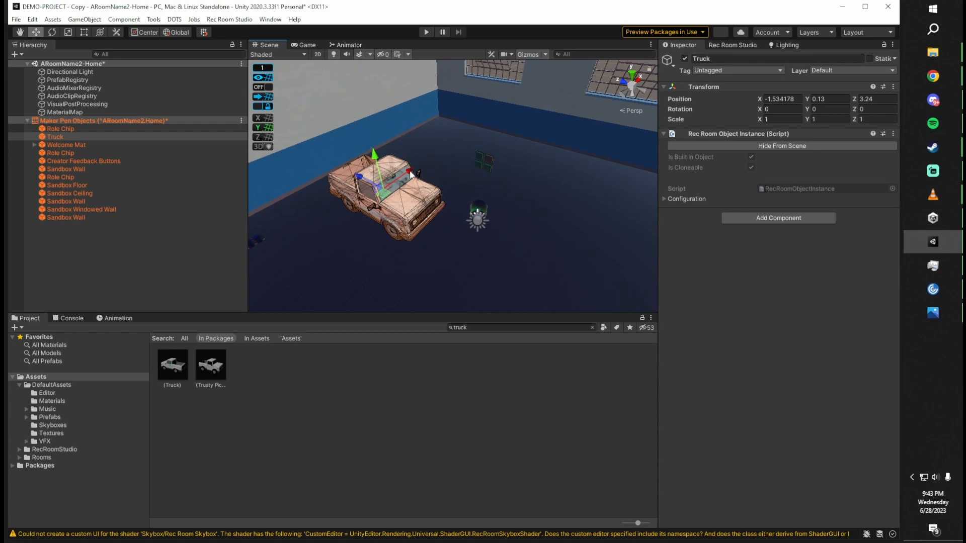
pyautogui.moveTo(412, 174)
pyautogui.mouseDown()
pyautogui.moveTo(446, 150)
pyautogui.moveTo(405, 176)
pyautogui.mouseUp()
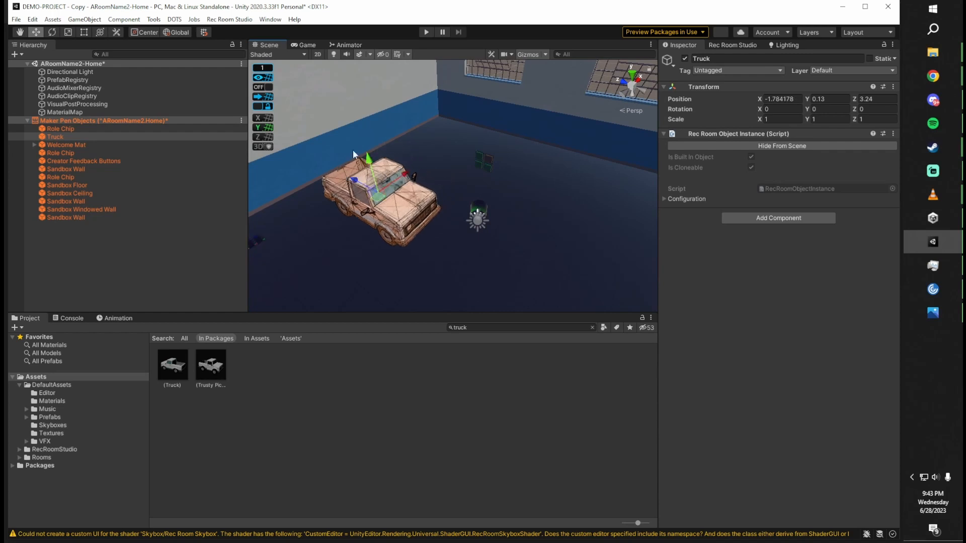
pyautogui.click(51, 31)
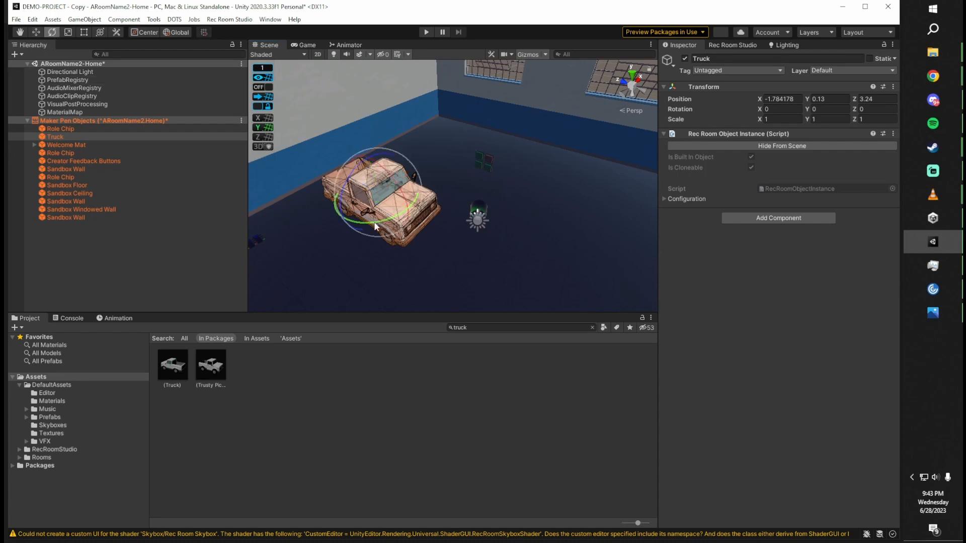
pyautogui.moveTo(377, 226); pyautogui.dragTo(502, 108)
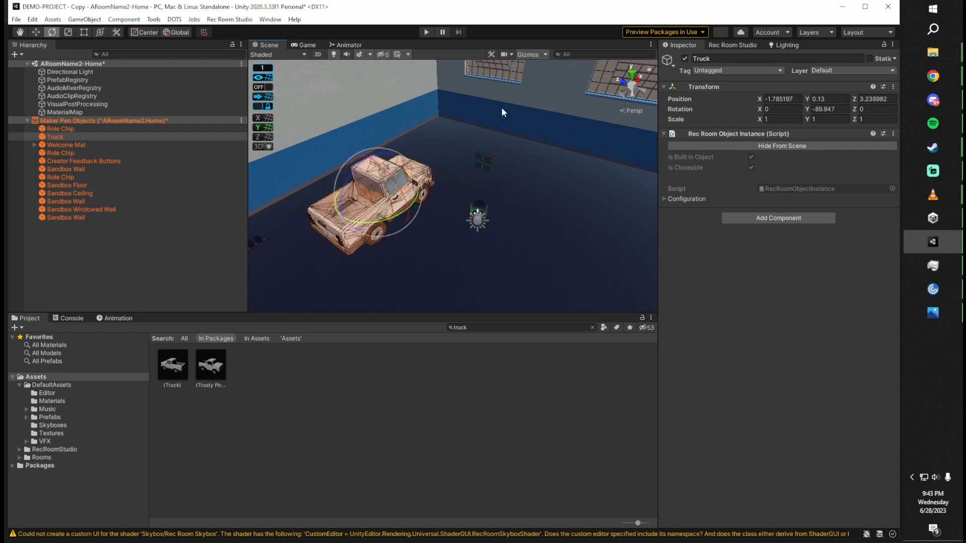
# Step: Try scaling the Truck uniformly to about 2.74, and undo the scaling
pyautogui.click(69, 32)
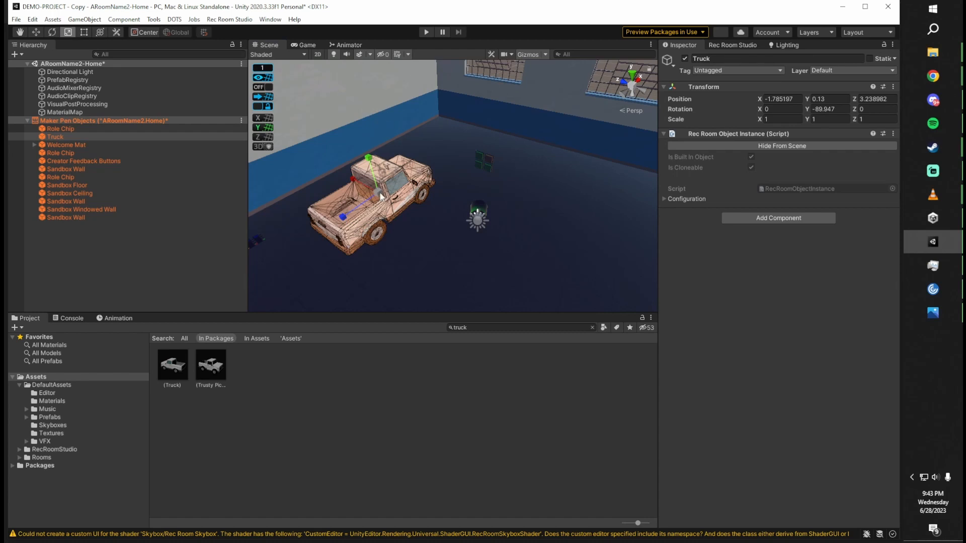
pyautogui.moveTo(381, 196); pyautogui.dragTo(454, 156)
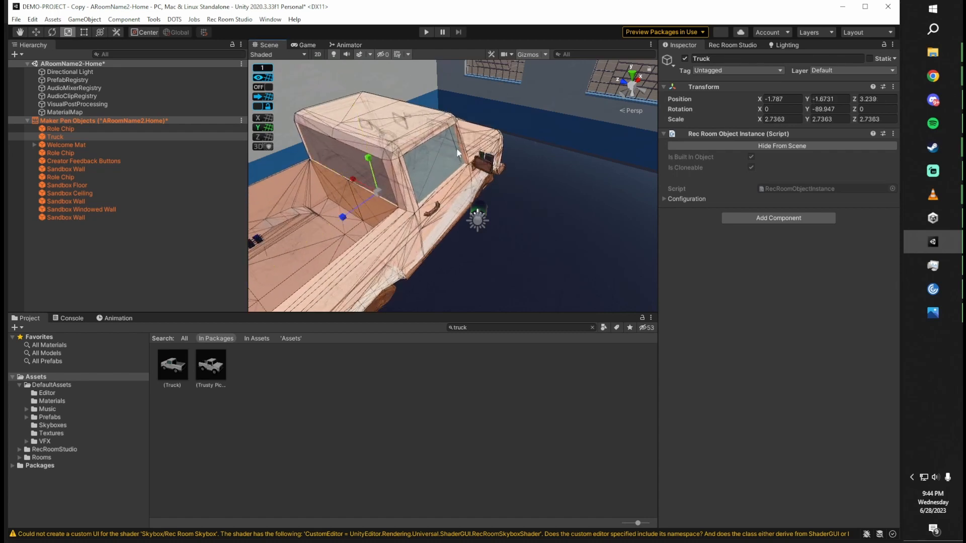
pyautogui.hotkey('ctrl', 'z')
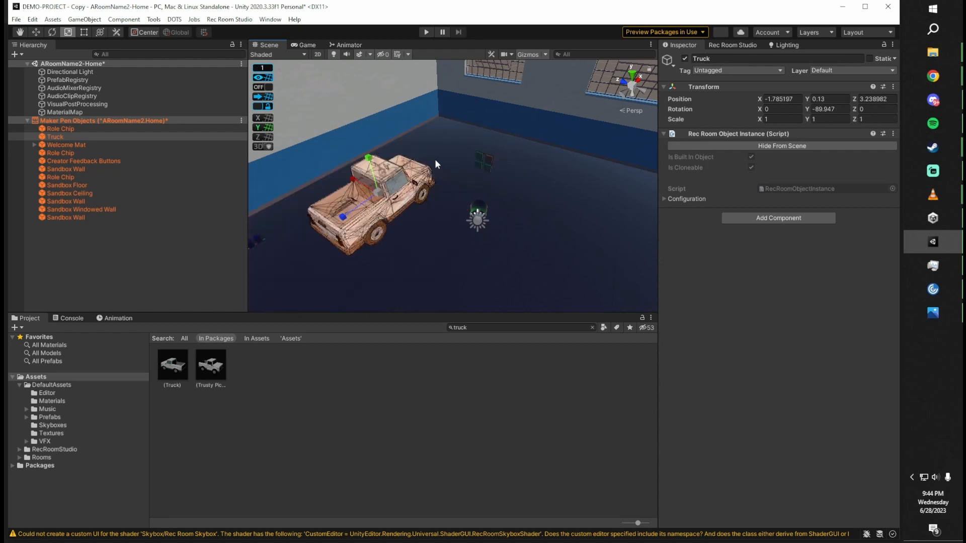
pyautogui.keyDown('alt'); pyautogui.moveTo(401, 169); pyautogui.dragTo(367, 146); pyautogui.keyUp('alt')
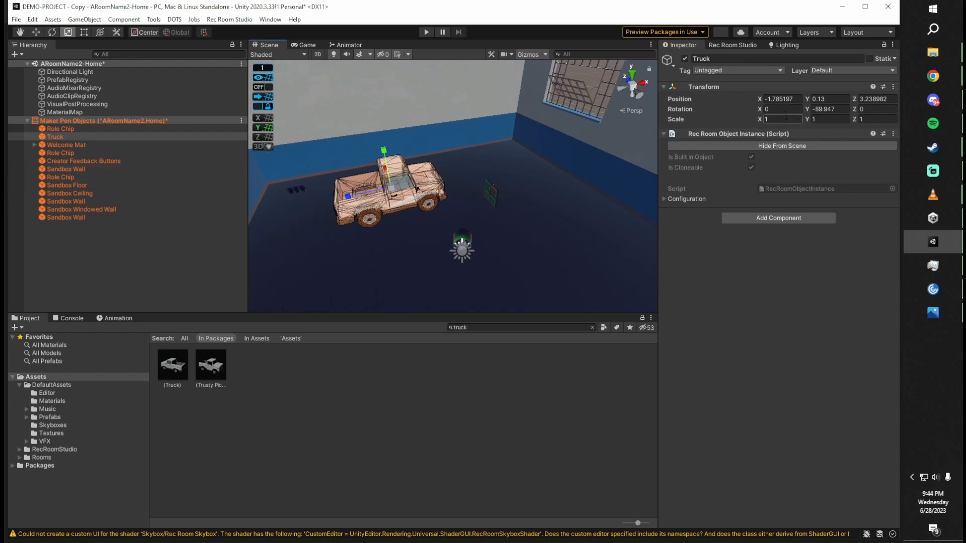
pyautogui.click(832, 119)
pyautogui.keyDown('alt'); pyautogui.moveTo(475, 168); pyautogui.dragTo(439, 154); pyautogui.keyUp('alt')
pyautogui.click(53, 88)
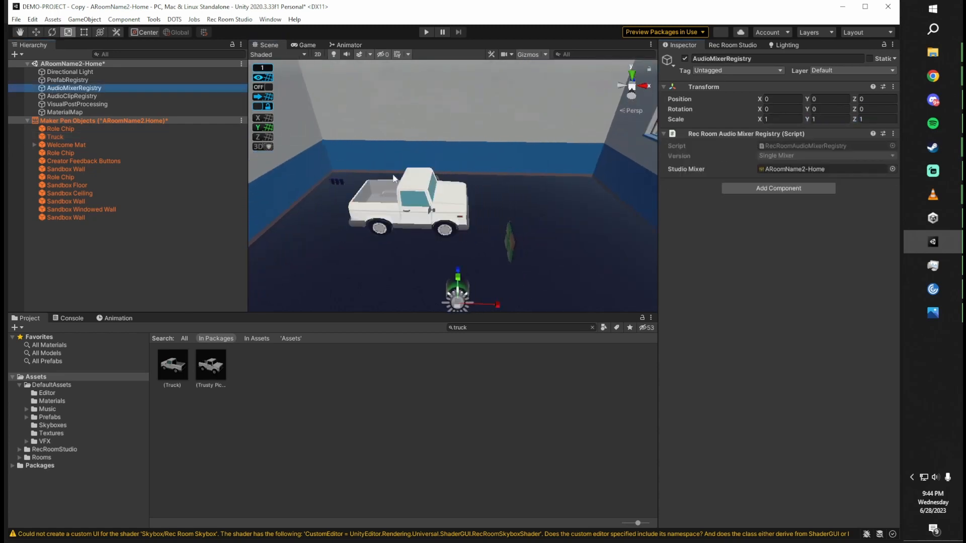
pyautogui.keyDown('alt'); pyautogui.moveTo(395, 178); pyautogui.dragTo(534, 199); pyautogui.keyUp('alt')
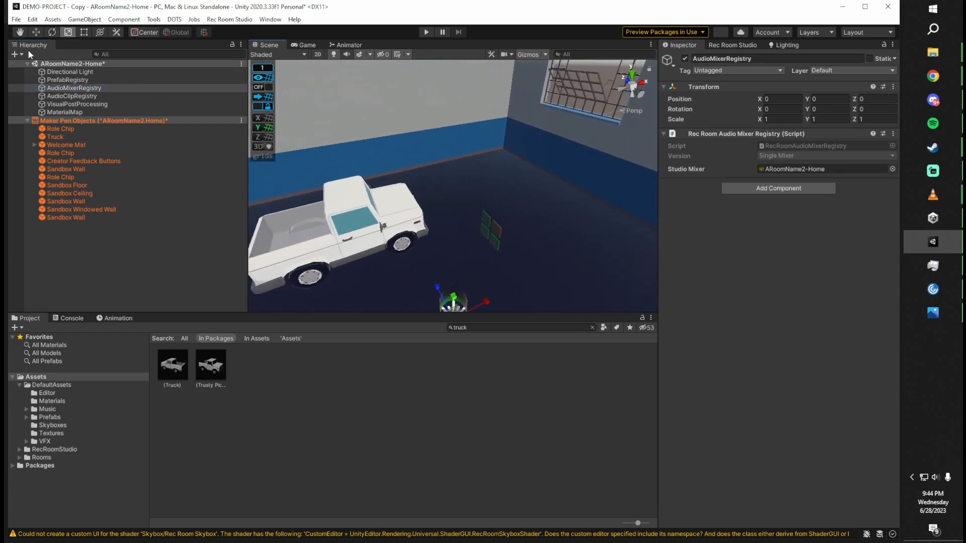
pyautogui.keyDown('alt'); pyautogui.moveTo(605, 182); pyautogui.dragTo(551, 184); pyautogui.keyUp('alt')
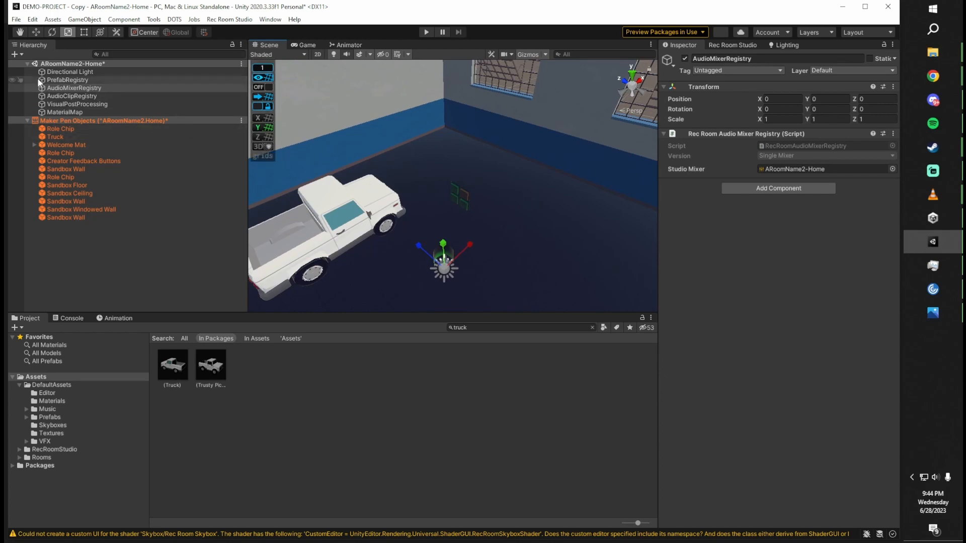
# Step: Create a 3D Cube object in the room's main scene
pyautogui.click(22, 53)
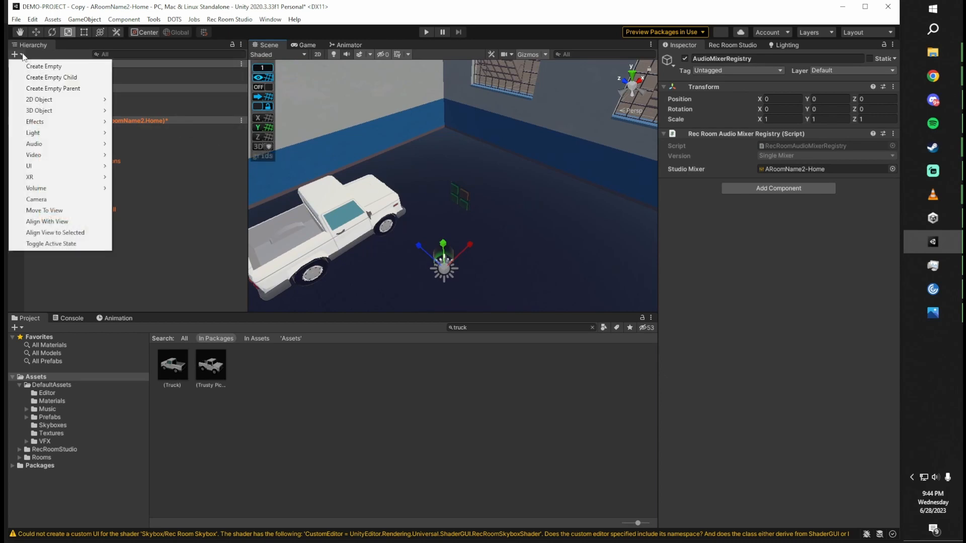
pyautogui.moveTo(59, 112)
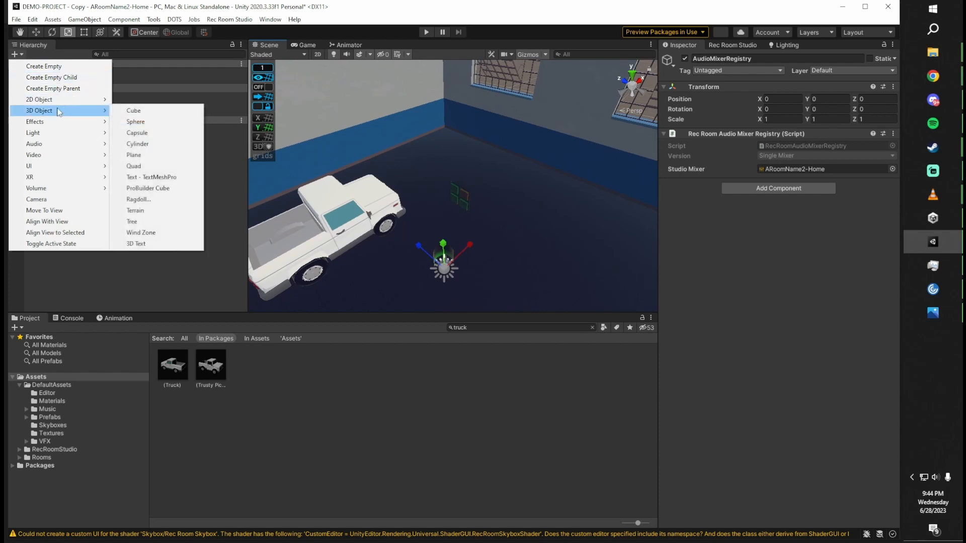
pyautogui.click(161, 111)
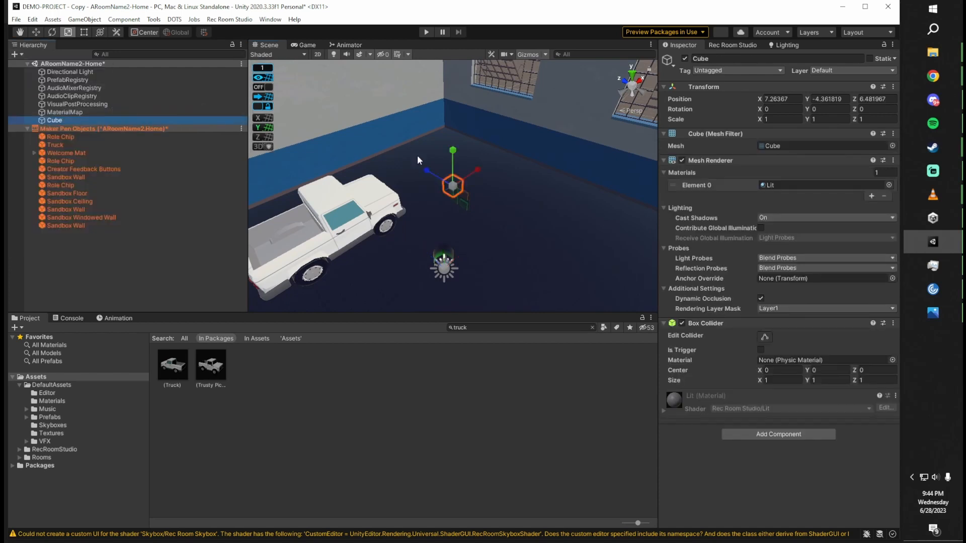
# Step: Set the Cube's position to 0, 0, 0 and raise it above the floor to about Y 3.83
pyautogui.click(776, 99)
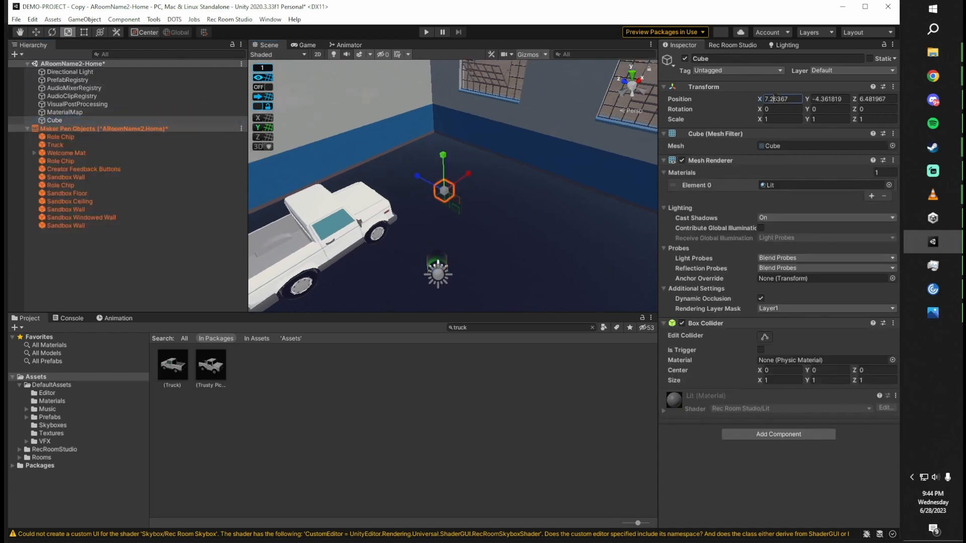
pyautogui.write('0')
pyautogui.press('Tab')
pyautogui.write('0')
pyautogui.press('Tab')
pyautogui.write('0')
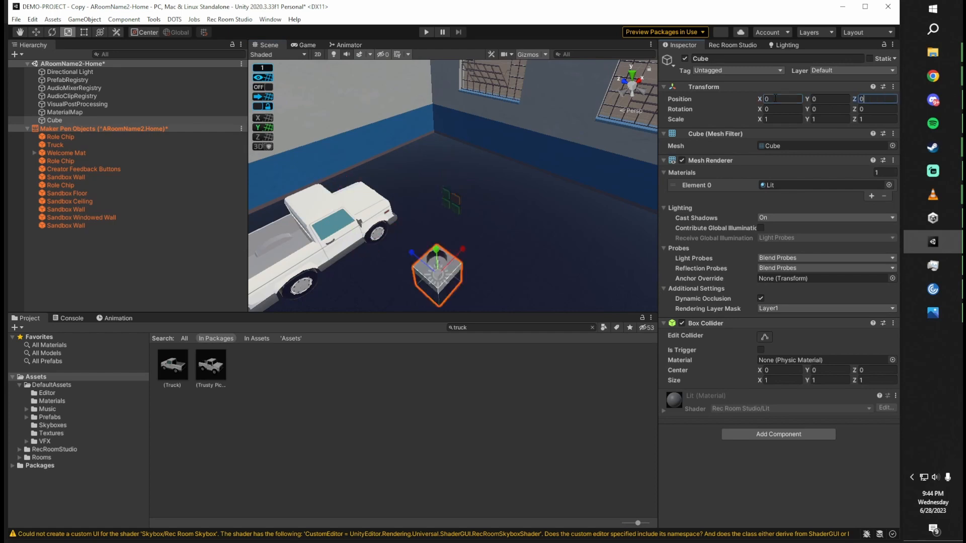
pyautogui.click(35, 31)
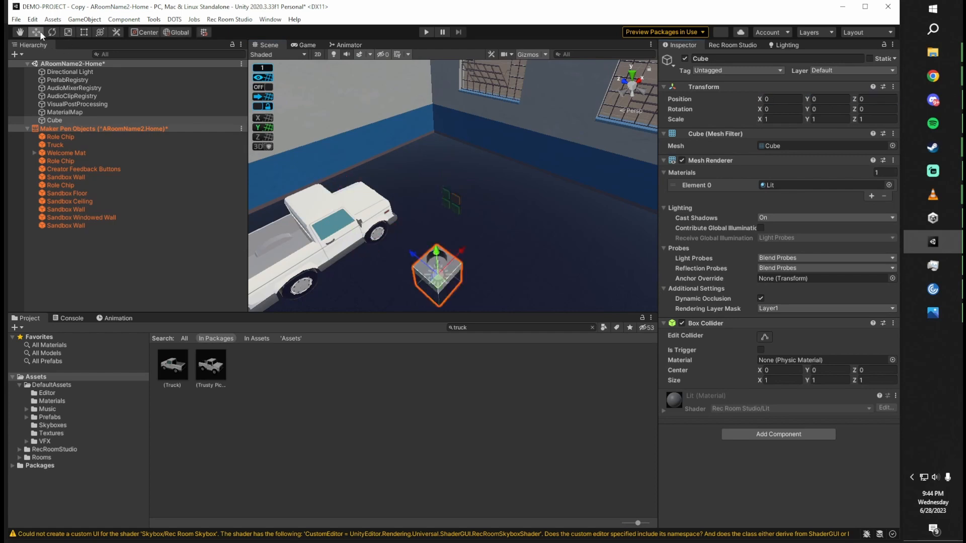
pyautogui.moveTo(436, 248); pyautogui.dragTo(443, 133)
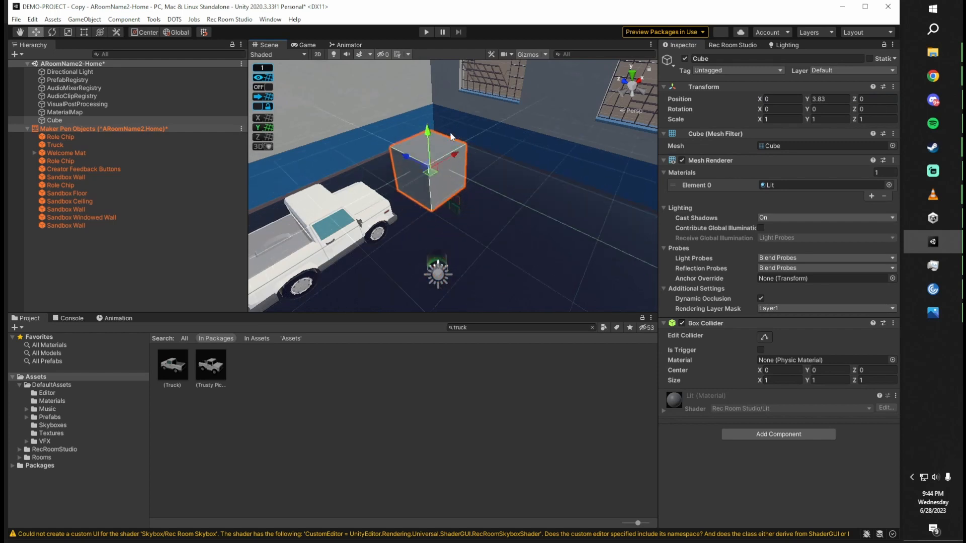
# Step: Try scaling the Cube along its Z axis only
pyautogui.click(69, 32)
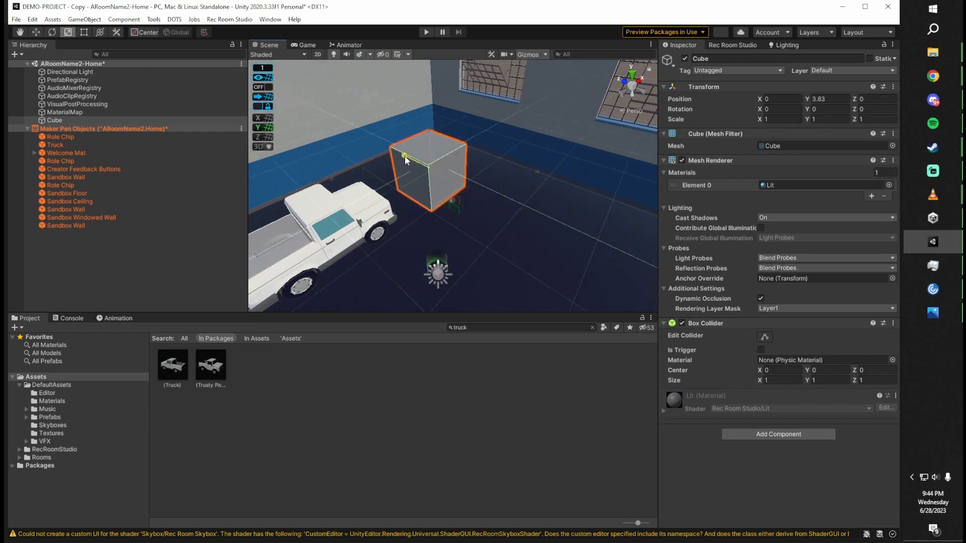
pyautogui.moveTo(405, 158); pyautogui.dragTo(427, 141)
pyautogui.moveTo(459, 101); pyautogui.dragTo(425, 91, button='right')
# Step: Select the Truck, try scaling it with the Scale tool, and undo the change
pyautogui.click(378, 220)
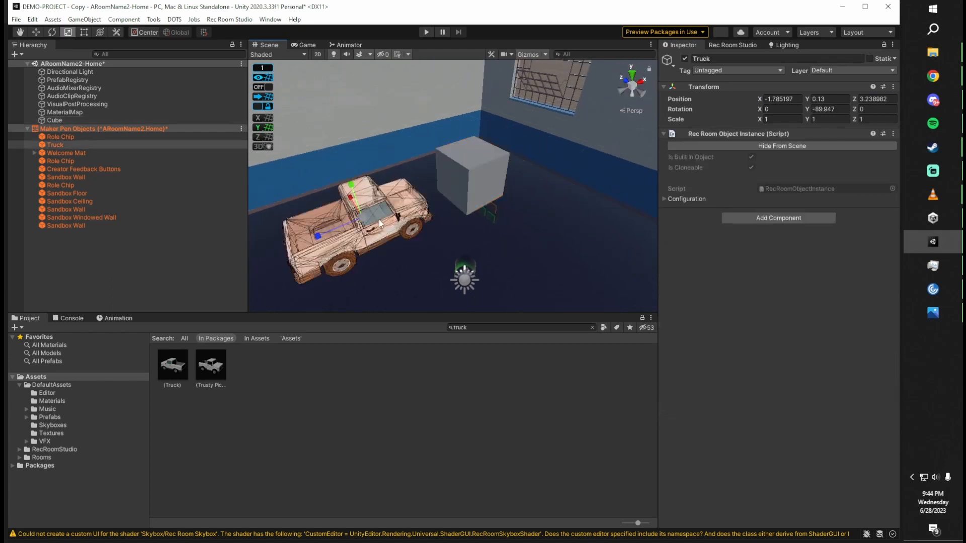
pyautogui.moveTo(359, 213); pyautogui.dragTo(406, 138)
pyautogui.hotkey('ctrl', 'z')
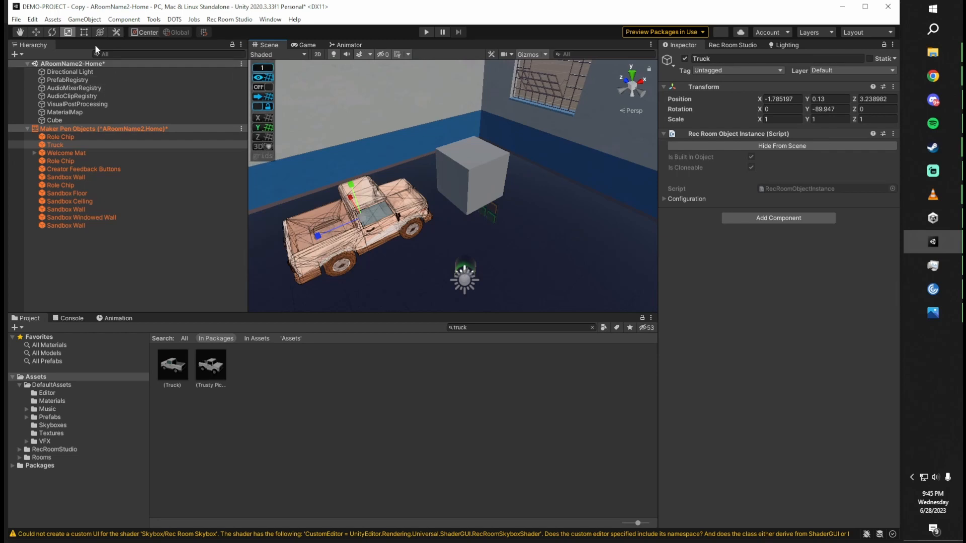
# Step: Resize the Cube with the Rect tool to a scale of about 1.68 in Y and 1.36 in Z
pyautogui.click(84, 32)
pyautogui.keyDown('alt'); pyautogui.moveTo(464, 136); pyautogui.dragTo(577, 109); pyautogui.keyUp('alt')
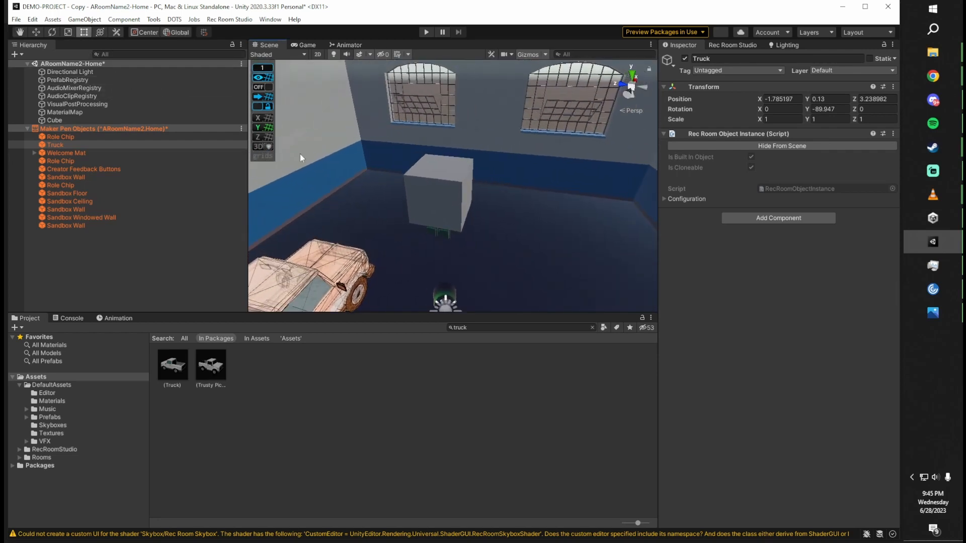
pyautogui.click(438, 188)
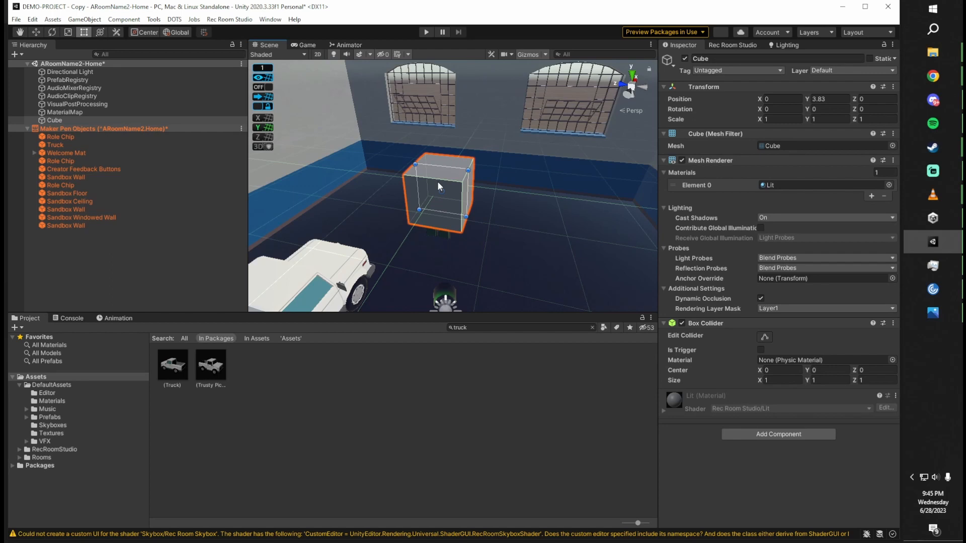
pyautogui.keyDown('alt'); pyautogui.moveTo(436, 181); pyautogui.dragTo(391, 315); pyautogui.keyUp('alt')
pyautogui.moveTo(390, 316); pyautogui.dragTo(448, 180, button='right')
pyautogui.press('w')
pyautogui.press('s')
pyautogui.press('w')
pyautogui.press('s')
pyautogui.press('w')
pyautogui.press('s')
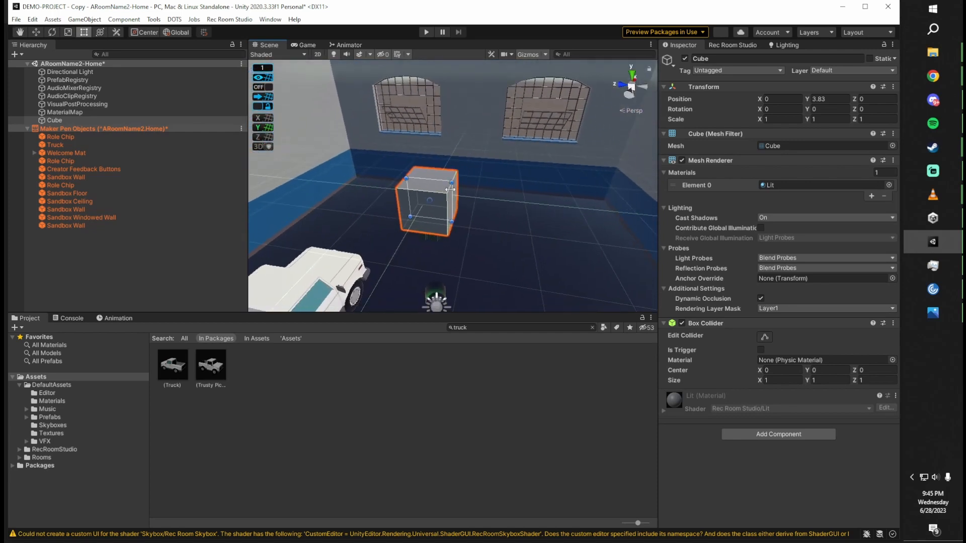
pyautogui.moveTo(451, 184); pyautogui.dragTo(424, 175)
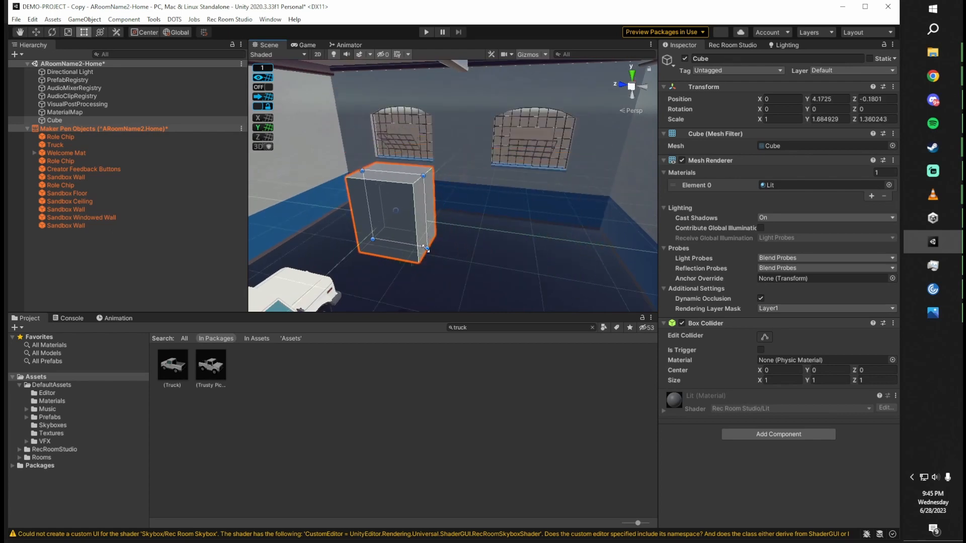
# Step: Stretch the Cube with the Rect tool to a scale of about X 3.09, Y 1.69 and Z 2.39
pyautogui.moveTo(426, 249); pyautogui.dragTo(469, 256)
pyautogui.keyDown('alt'); pyautogui.moveTo(512, 129); pyautogui.dragTo(432, 248); pyautogui.keyUp('alt')
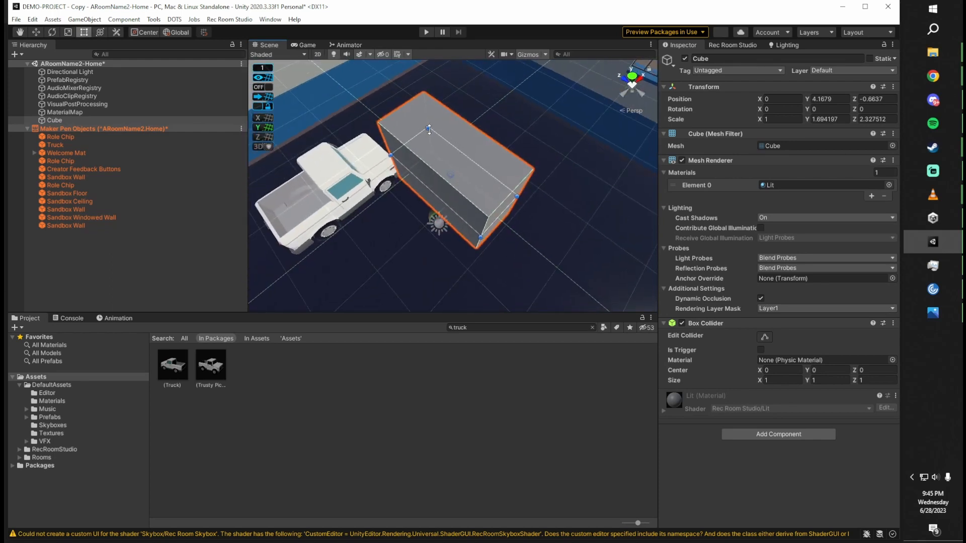
pyautogui.moveTo(429, 130); pyautogui.dragTo(565, 72)
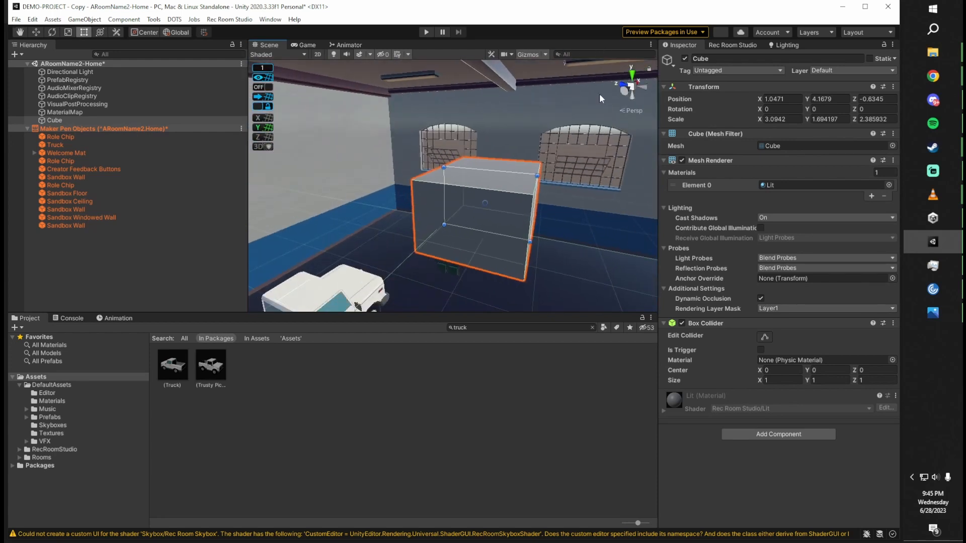
# Step: Move the Cube with the combined Transform tool to about X 0.14 and Y 3.53
pyautogui.click(100, 32)
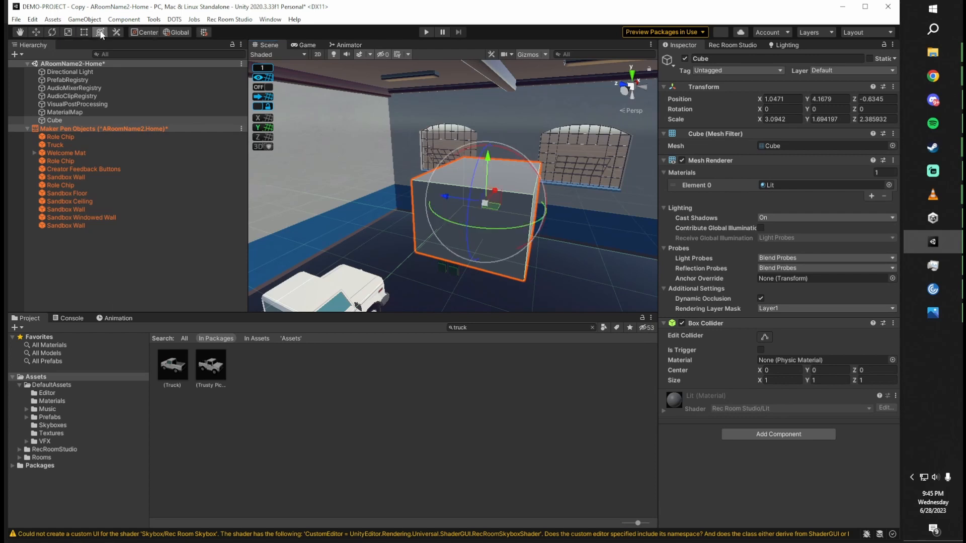
pyautogui.keyDown('alt'); pyautogui.moveTo(528, 141); pyautogui.dragTo(463, 192); pyautogui.keyUp('alt')
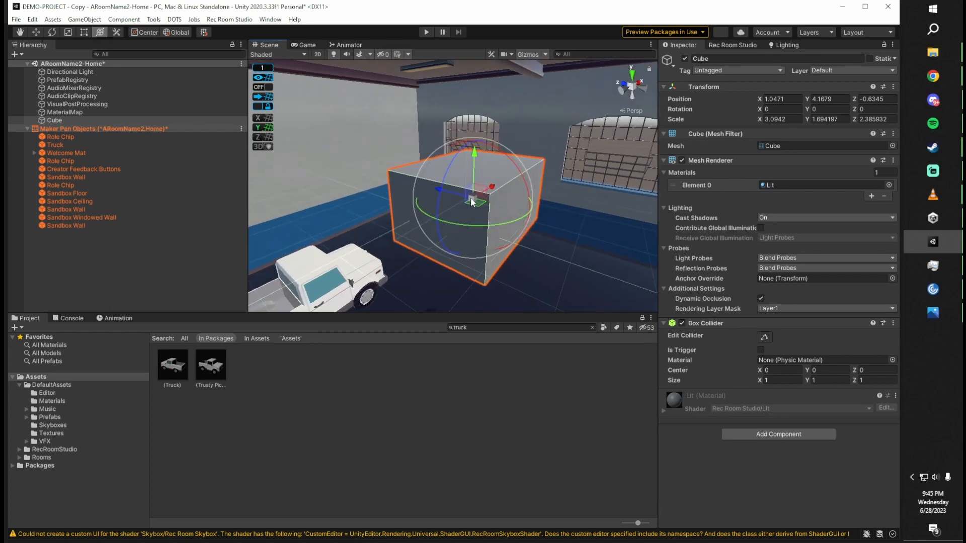
pyautogui.keyDown('alt'); pyautogui.moveTo(511, 161); pyautogui.dragTo(358, 173); pyautogui.keyUp('alt')
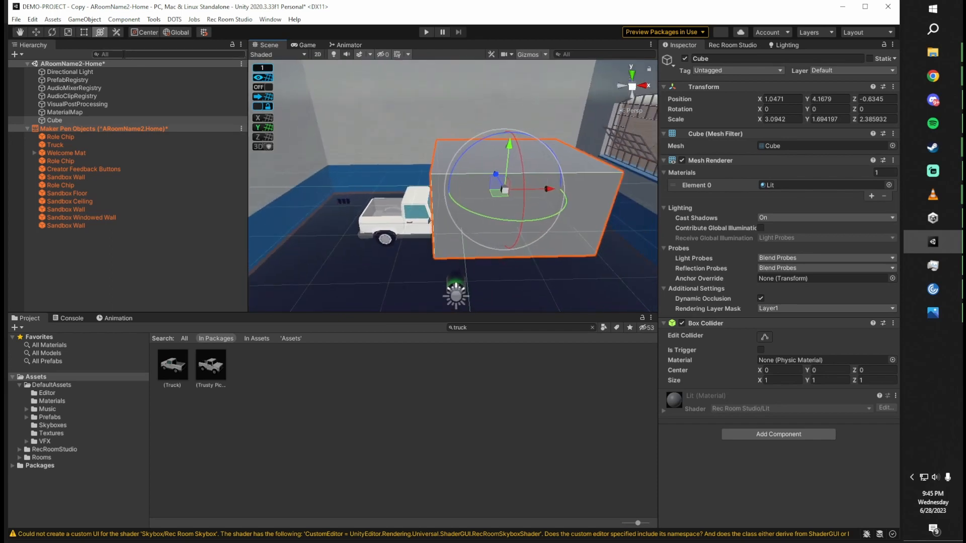
pyautogui.keyDown('alt'); pyautogui.moveTo(560, 161); pyautogui.dragTo(617, 233); pyautogui.keyUp('alt')
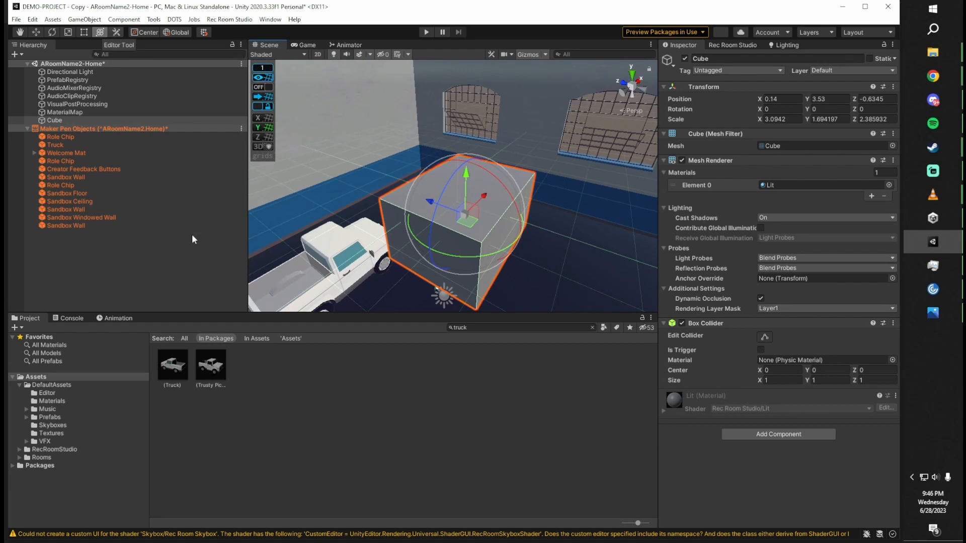
# Step: Examine the messages in the Console and return to the project's asset browser
pyautogui.hotkey('alt', 'Tab')
pyautogui.hotkey('alt', 'shift', 'Tab')
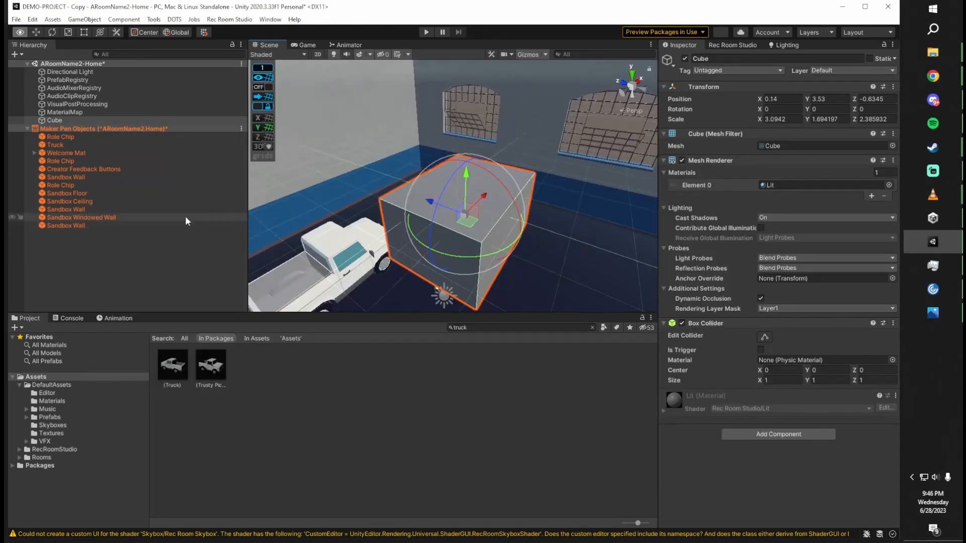
pyautogui.keyDown('alt'); pyautogui.moveTo(450, 147); pyautogui.dragTo(431, 144); pyautogui.keyUp('alt')
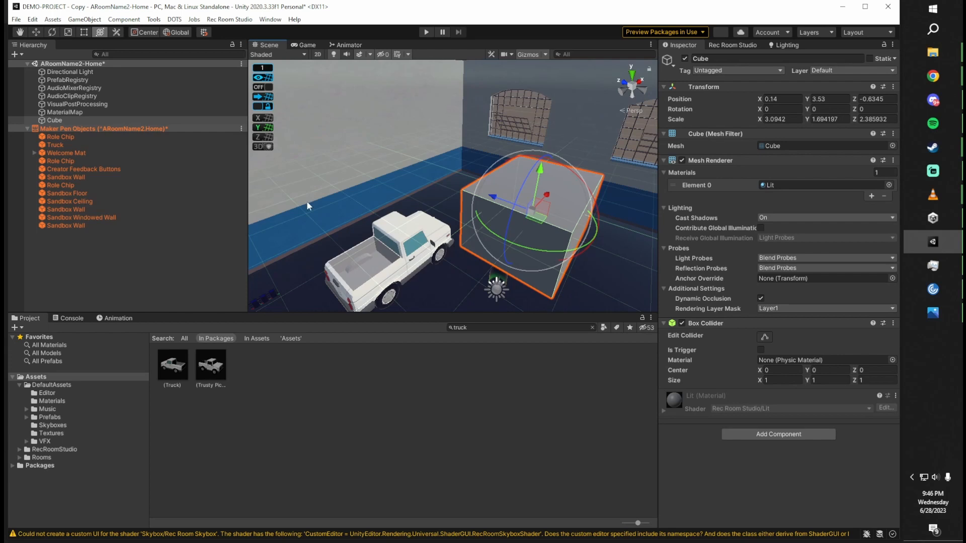
pyautogui.click(68, 318)
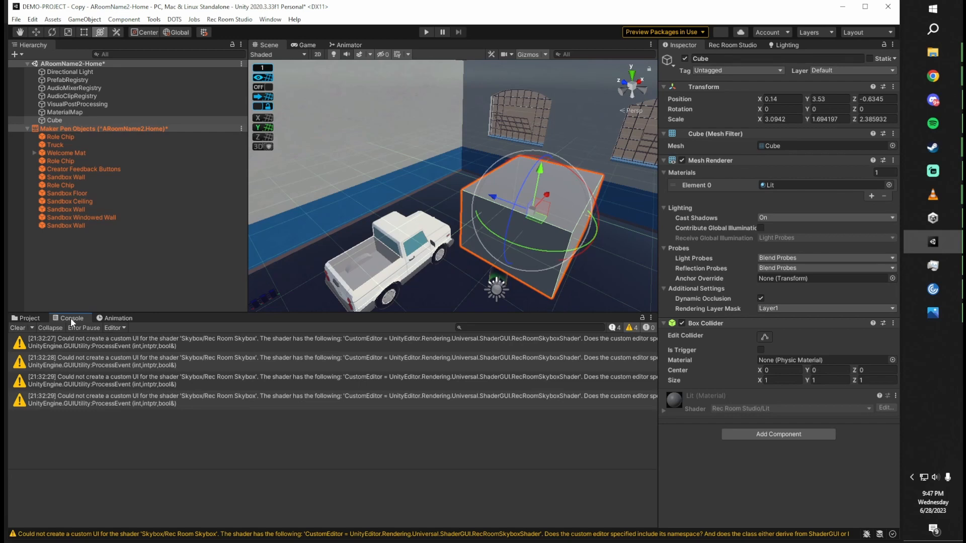
pyautogui.click(29, 319)
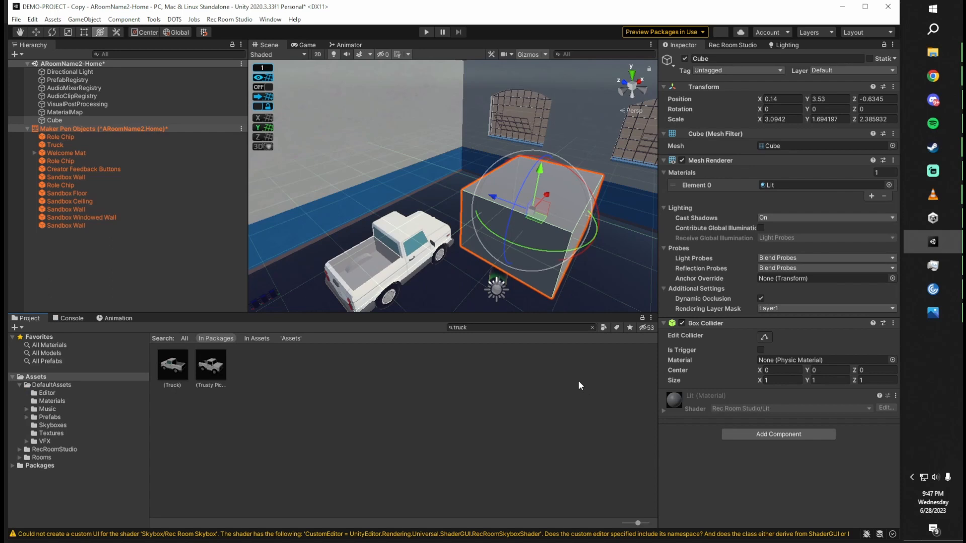
# Step: Search the packages for "plant" and place the Plant (Dracaena) prefab in the room beside the Truck
pyautogui.moveTo(459, 191); pyautogui.dragTo(574, 246, button='right')
pyautogui.click(487, 328)
pyautogui.click(487, 327)
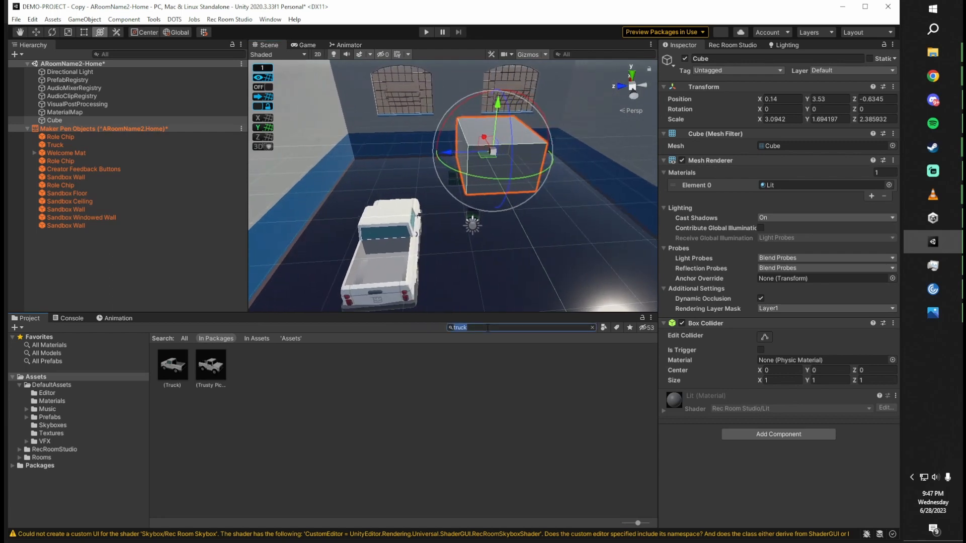
pyautogui.press('BackSpace')
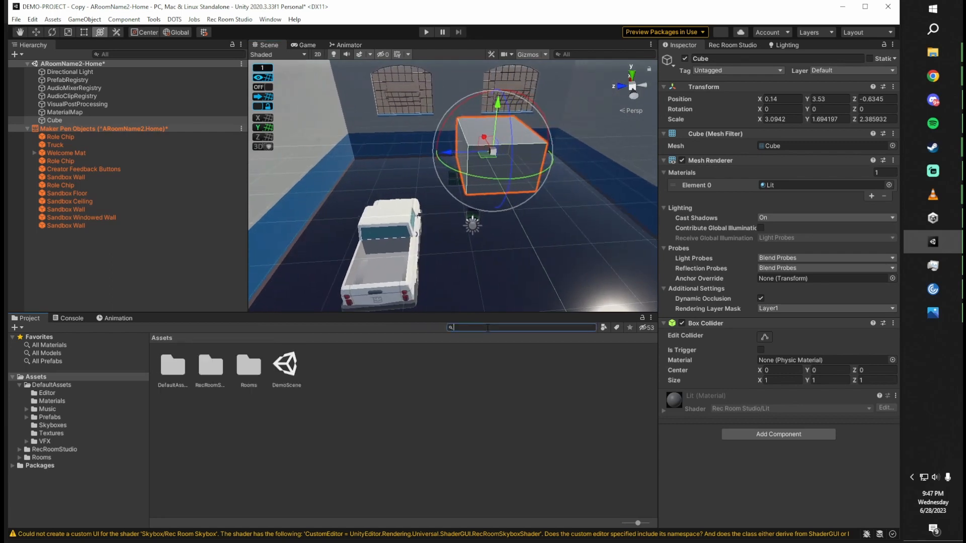
pyautogui.write('plant')
pyautogui.moveTo(162, 363); pyautogui.dragTo(290, 244)
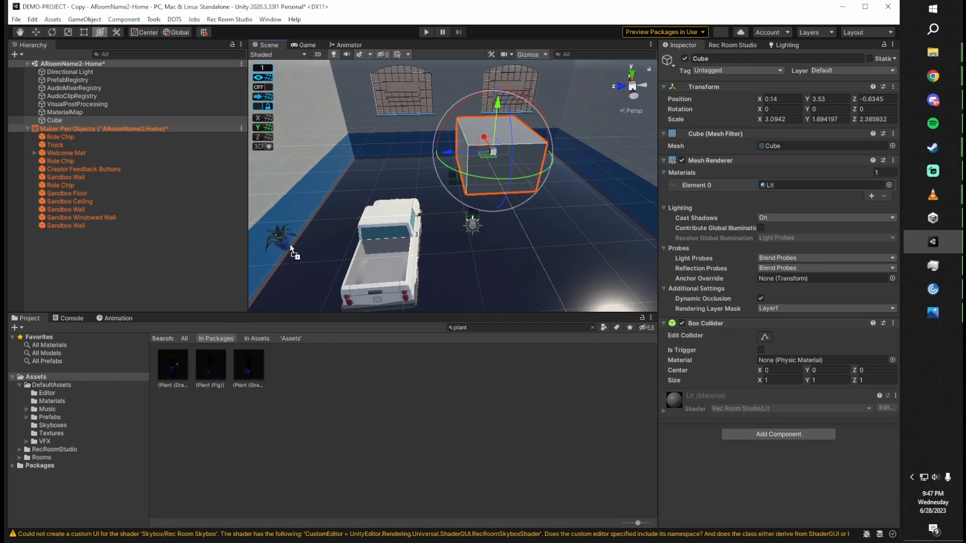
# Step: Move the Plant (Dracaena) to about X 1.65, Y 0.16 and Z 5.21, on the floor behind the Truck
pyautogui.moveTo(350, 202); pyautogui.dragTo(350, 198)
pyautogui.press('w')
pyautogui.moveTo(442, 129); pyautogui.dragTo(518, 188, button='right')
pyautogui.moveTo(499, 191); pyautogui.dragTo(427, 218)
pyautogui.moveTo(427, 218); pyautogui.dragTo(447, 157, button='right')
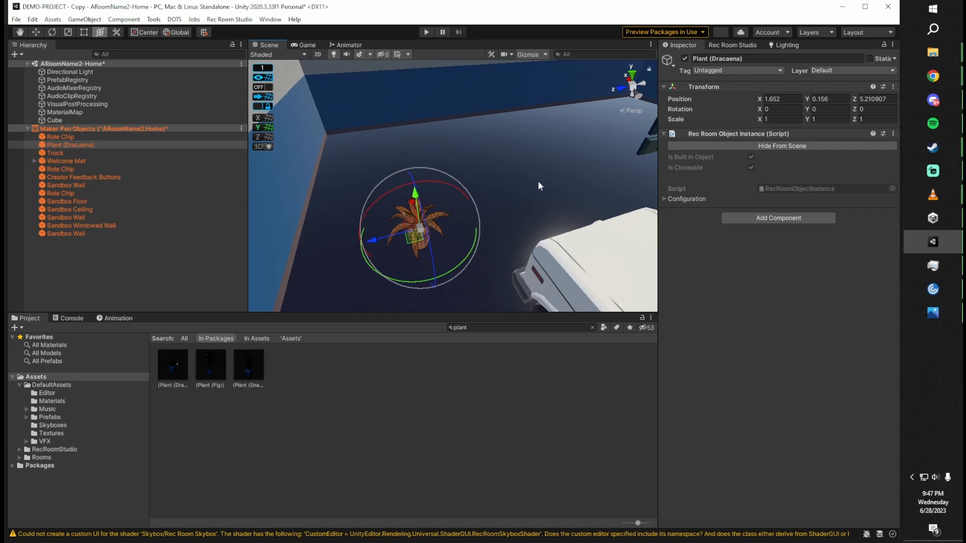
# Step: Clear the "plant" search so the asset browser returns to the project's Assets folder
pyautogui.moveTo(538, 182); pyautogui.dragTo(447, 315, button='right')
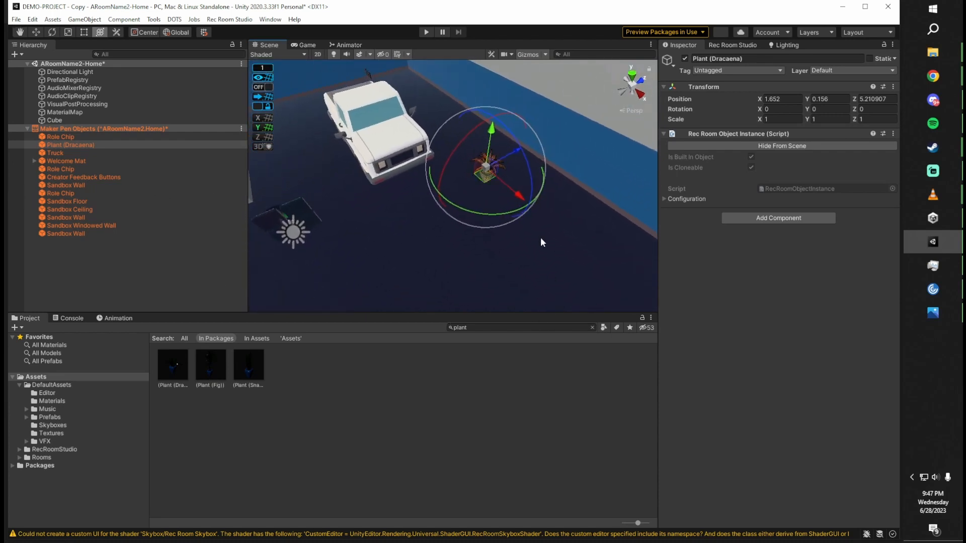
pyautogui.moveTo(542, 242); pyautogui.dragTo(436, 186, button='right')
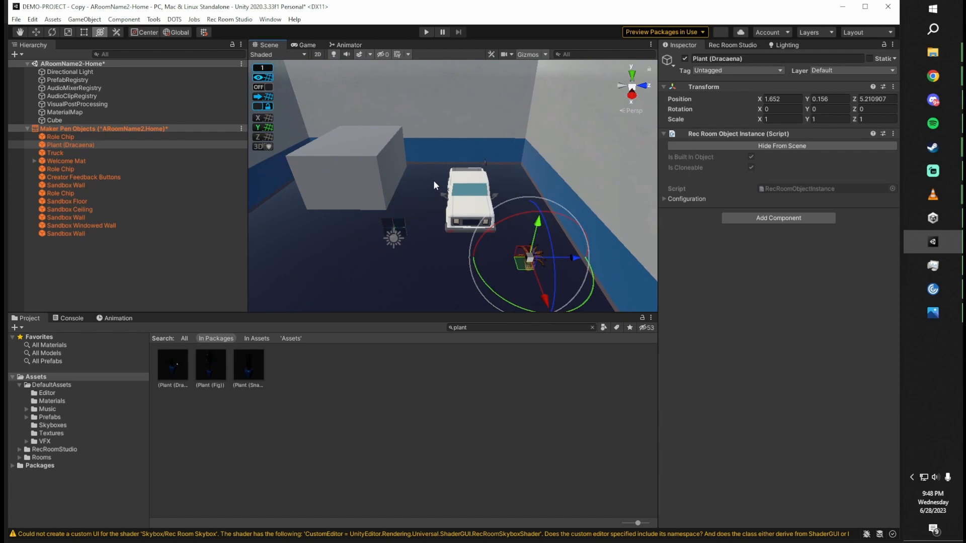
pyautogui.click(593, 327)
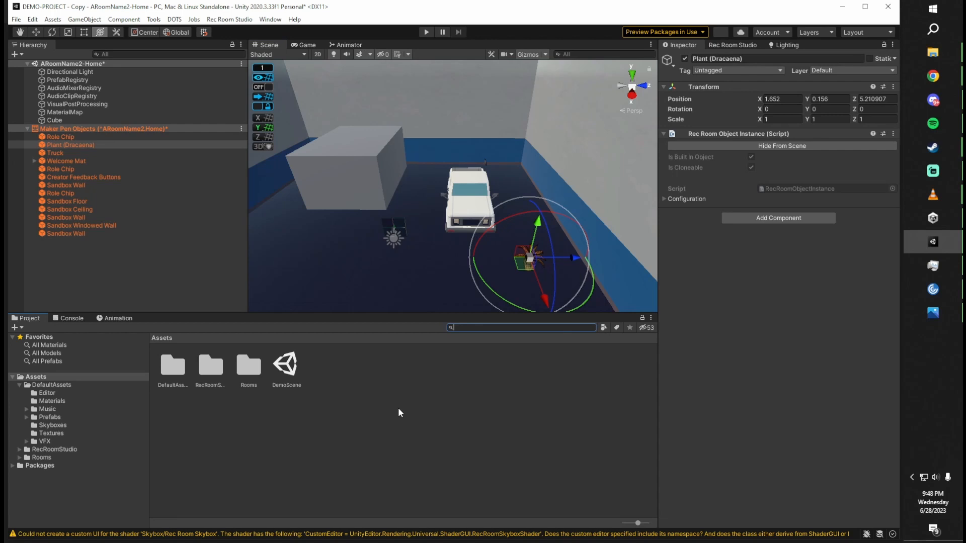
pyautogui.rightClick(349, 358)
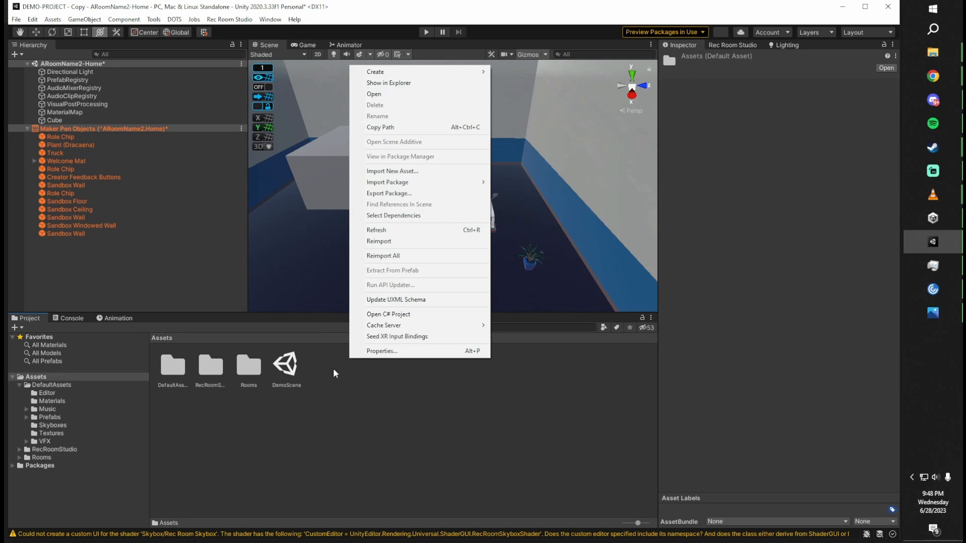
pyautogui.click(333, 368)
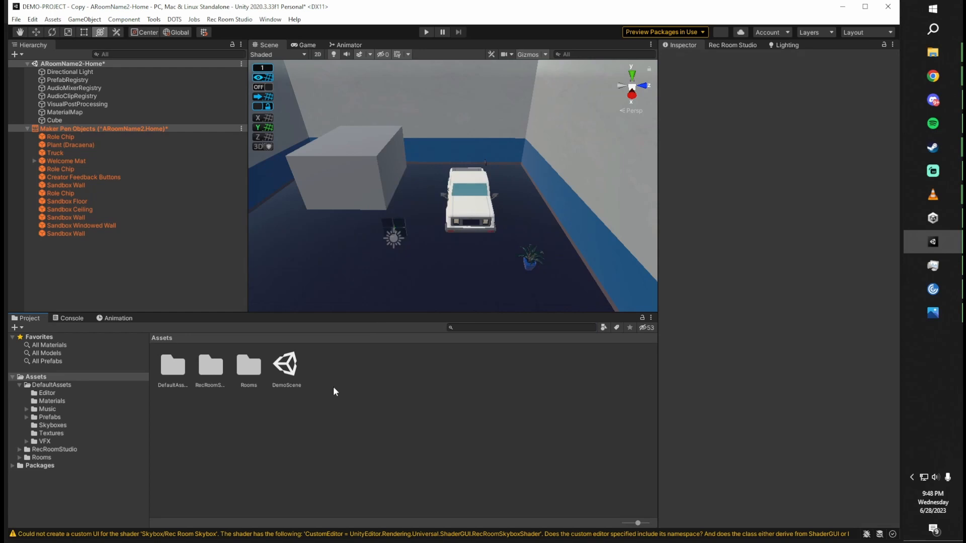
pyautogui.rightClick(334, 391)
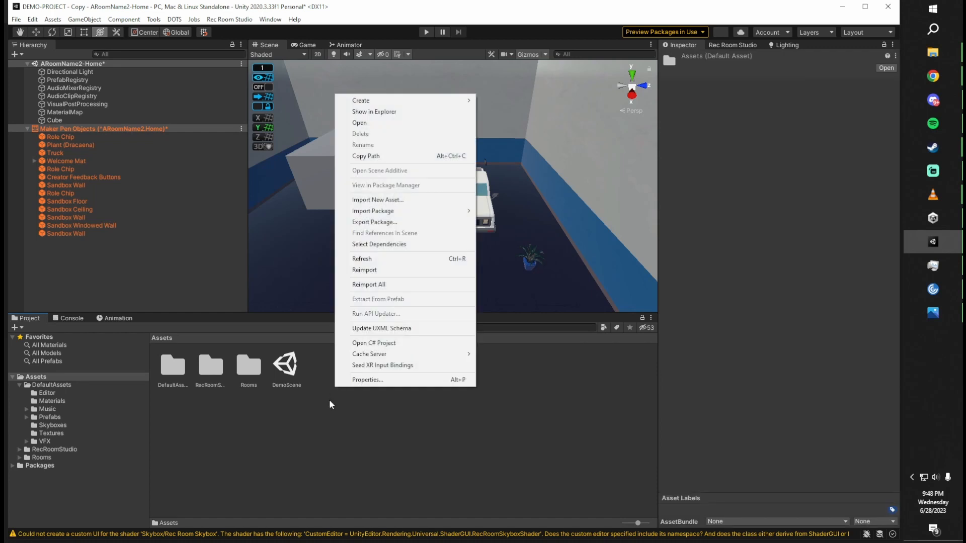
pyautogui.click(330, 401)
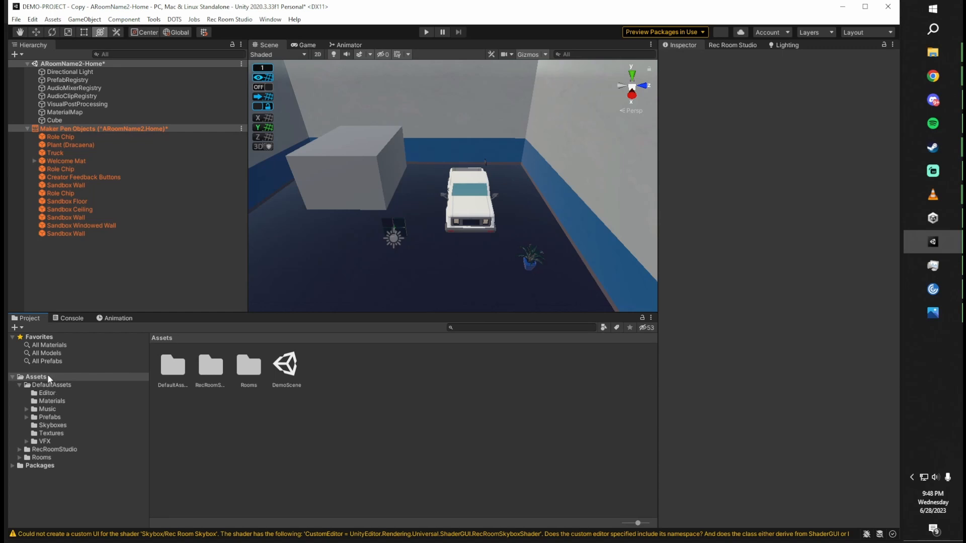
# Step: Show the project's Assets folder in File Explorer, look over the DEMO-PROJECT - Copy directory, and close the window
pyautogui.rightClick(347, 369)
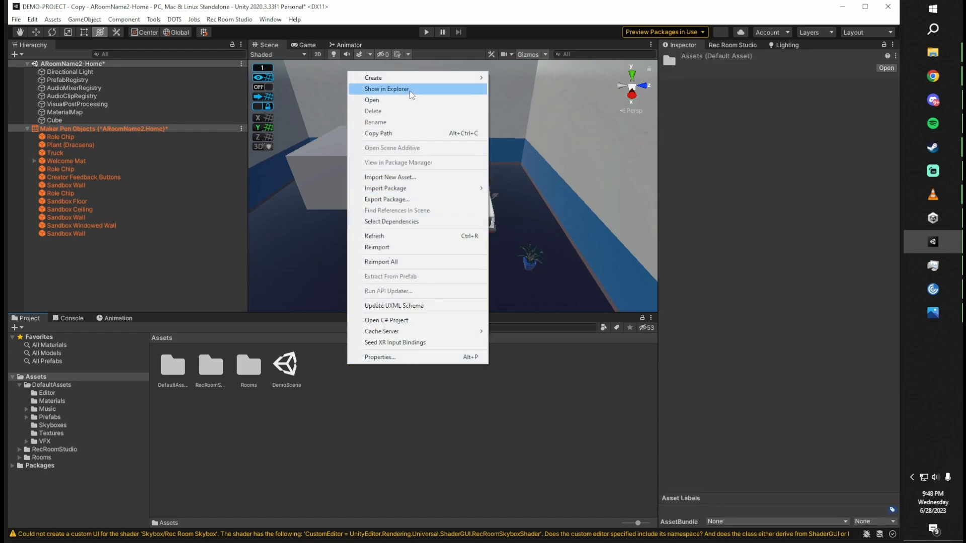
pyautogui.rightClick(318, 423)
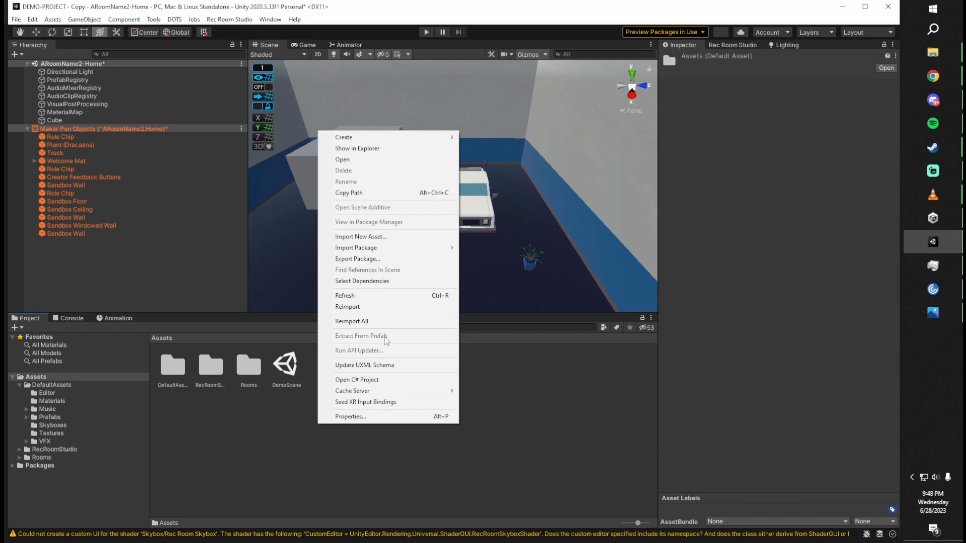
pyautogui.click(386, 149)
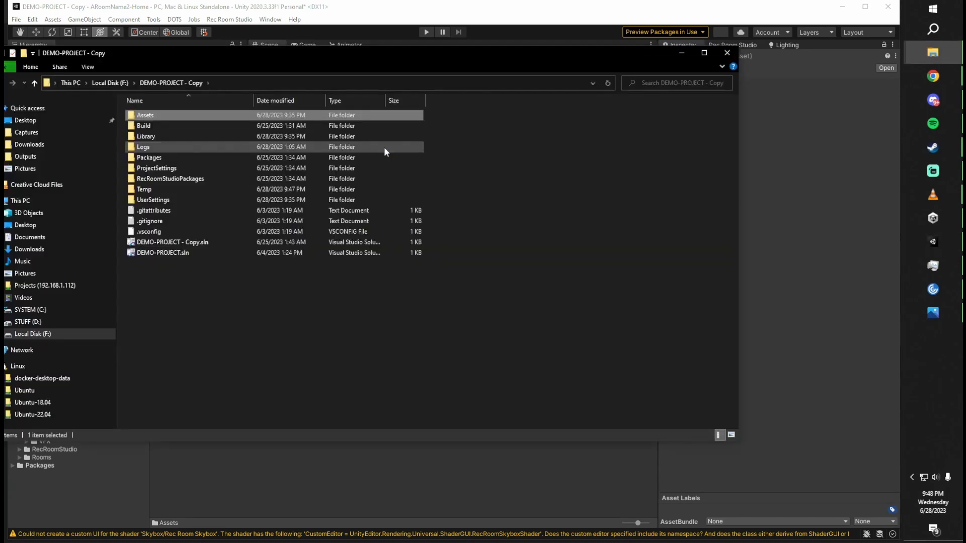
pyautogui.moveTo(312, 51); pyautogui.dragTo(436, 61)
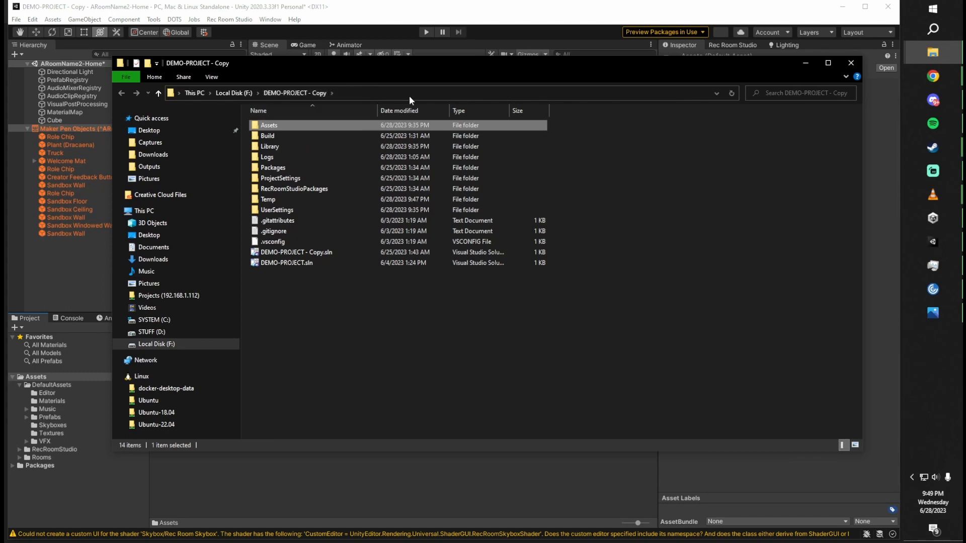
pyautogui.click(850, 63)
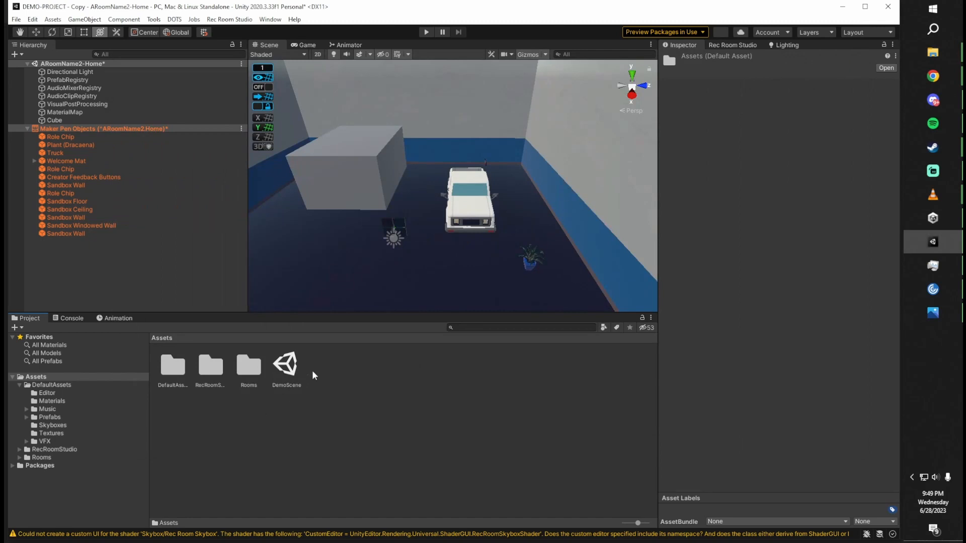
# Step: Create a new folder named _Projects in the Assets folder
pyautogui.rightClick(358, 365)
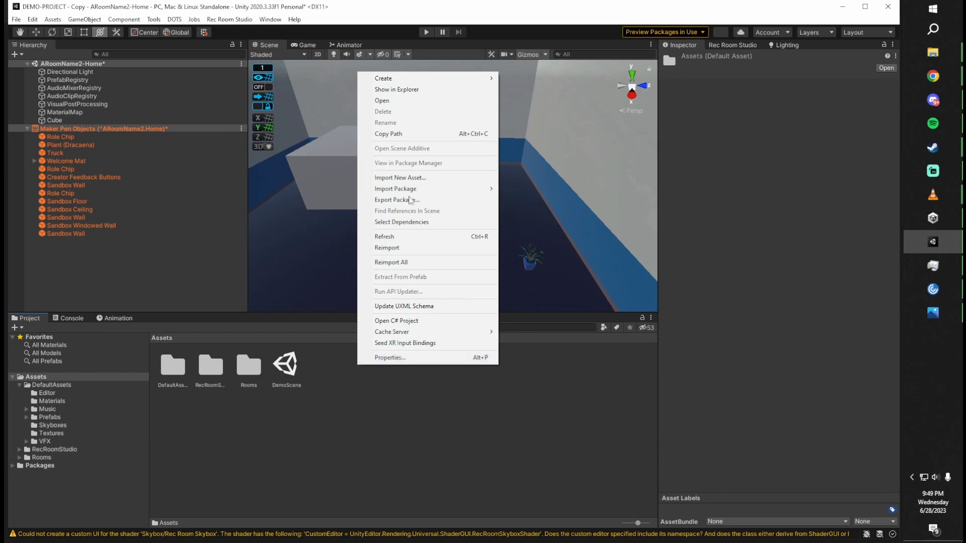
pyautogui.moveTo(417, 82)
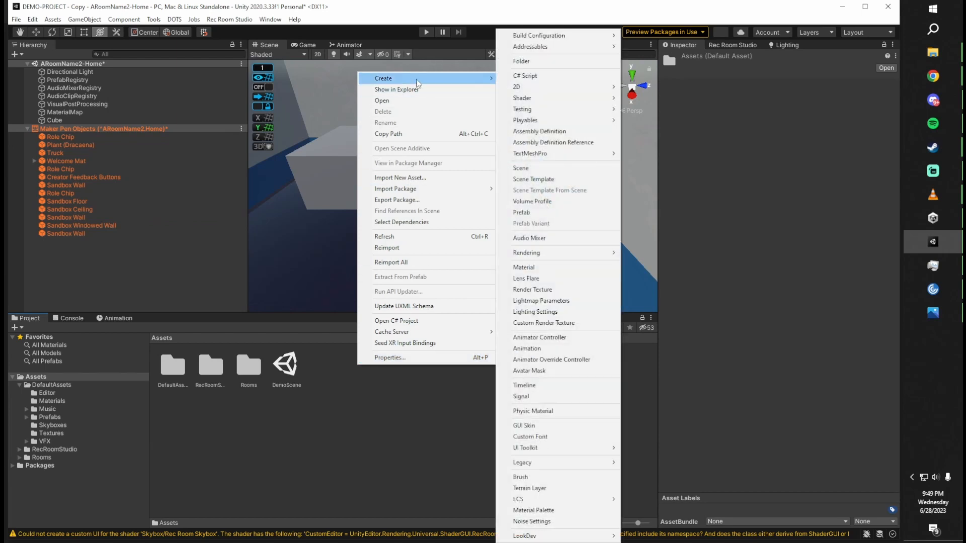
pyautogui.click(521, 62)
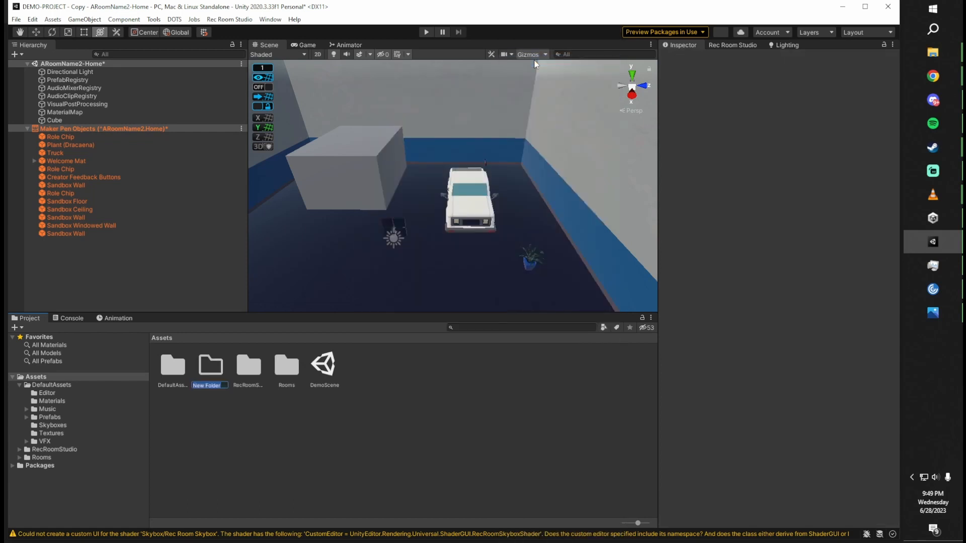
pyautogui.press('BackSpace')
pyautogui.write('_Projects')
pyautogui.press('Return')
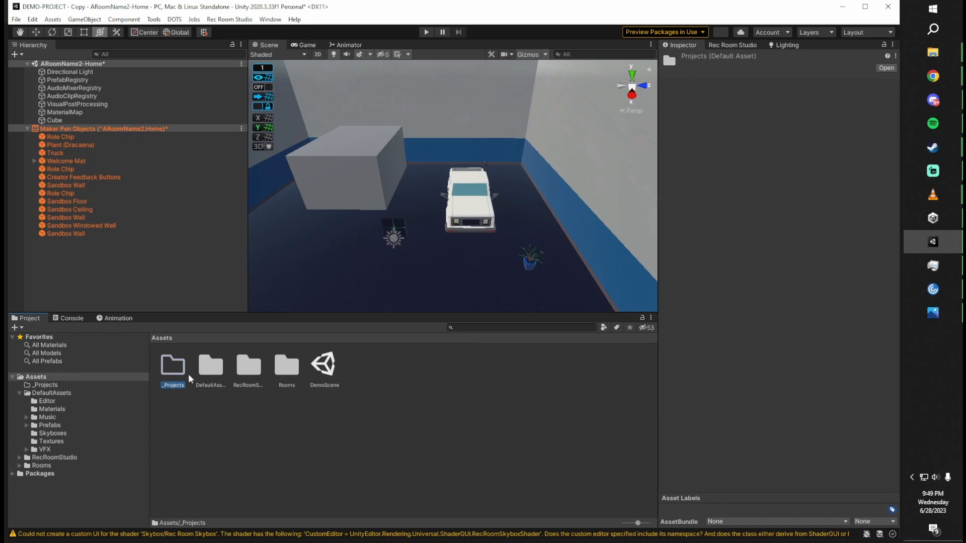
pyautogui.click(175, 401)
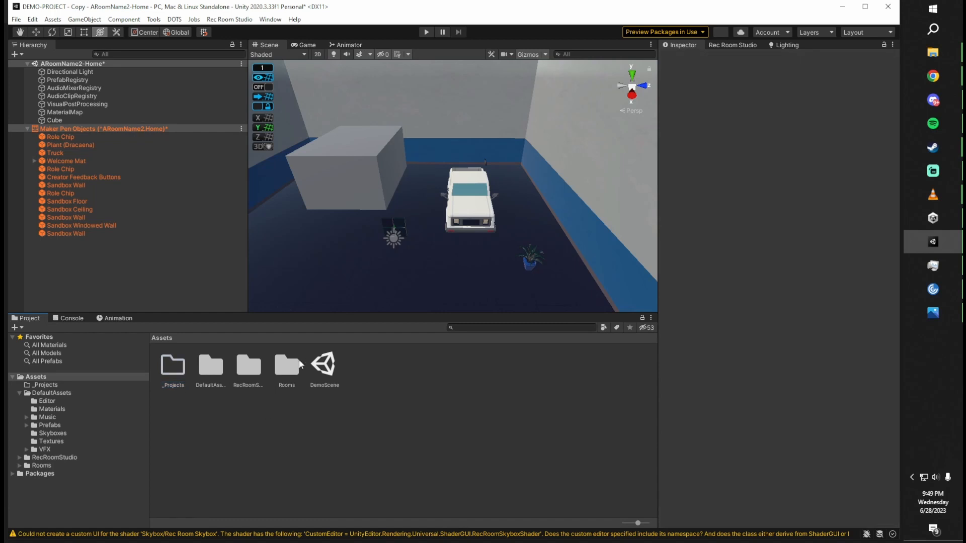
pyautogui.click(286, 367)
pyautogui.click(225, 378)
pyautogui.click(172, 375)
pyautogui.click(189, 418)
pyautogui.click(180, 385)
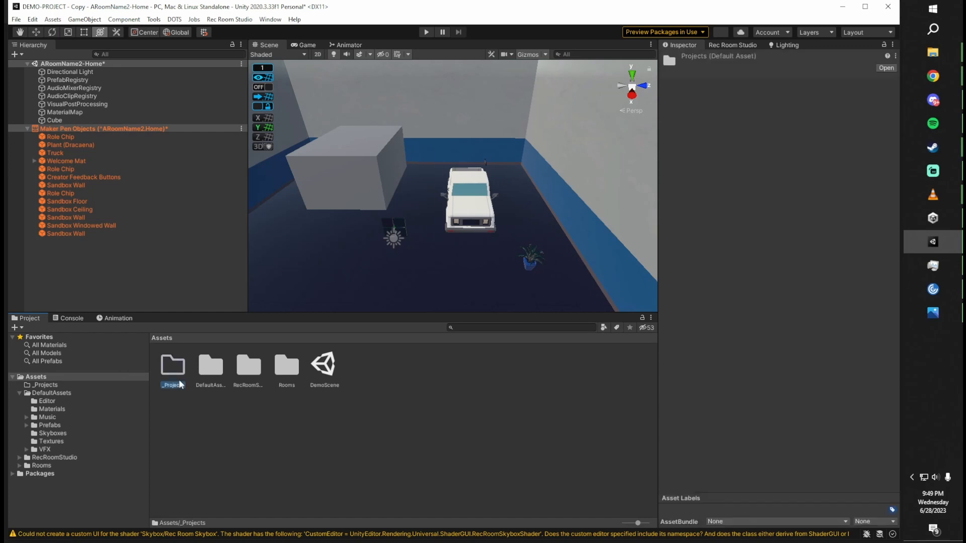
# Step: Open the _Projects folder and create a subfolder named HowToStudio in it
pyautogui.doubleClick(180, 384)
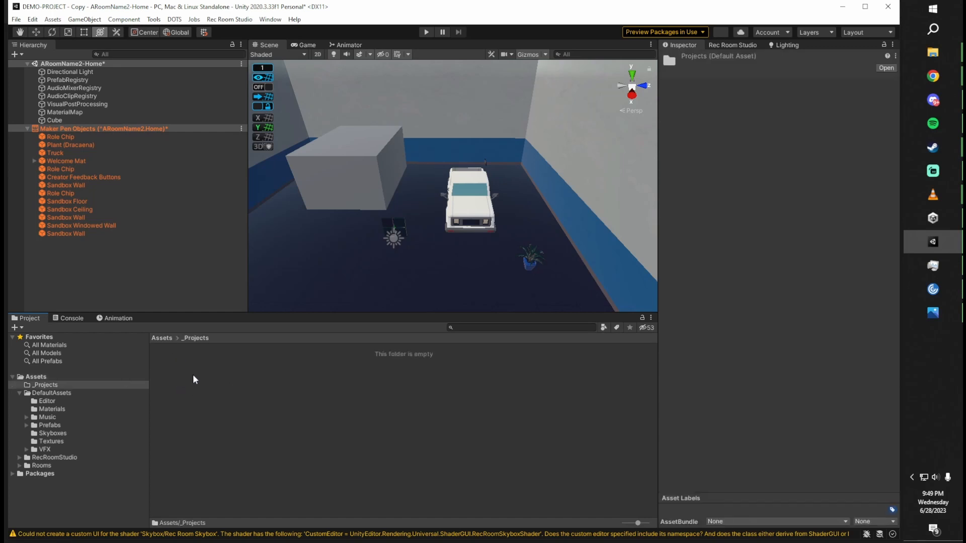
pyautogui.rightClick(196, 376)
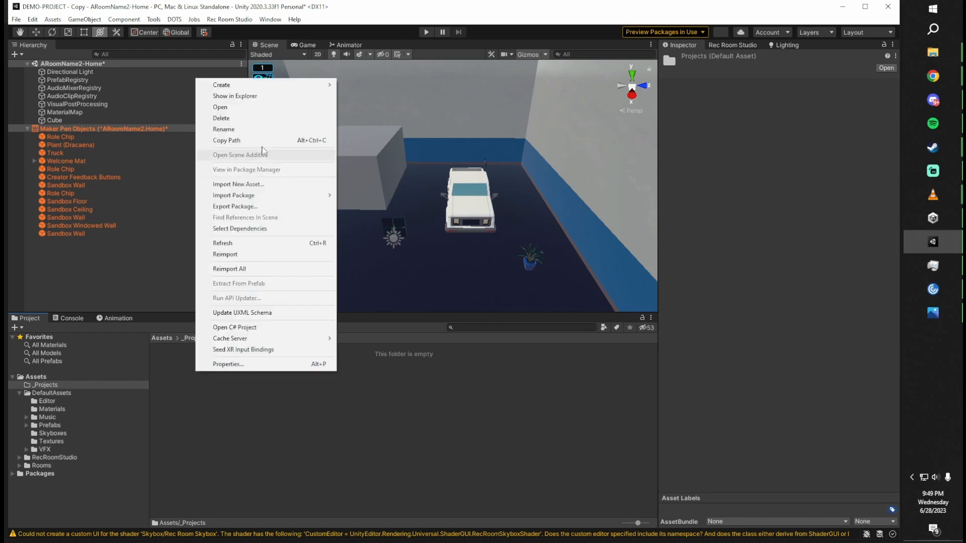
pyautogui.moveTo(280, 85)
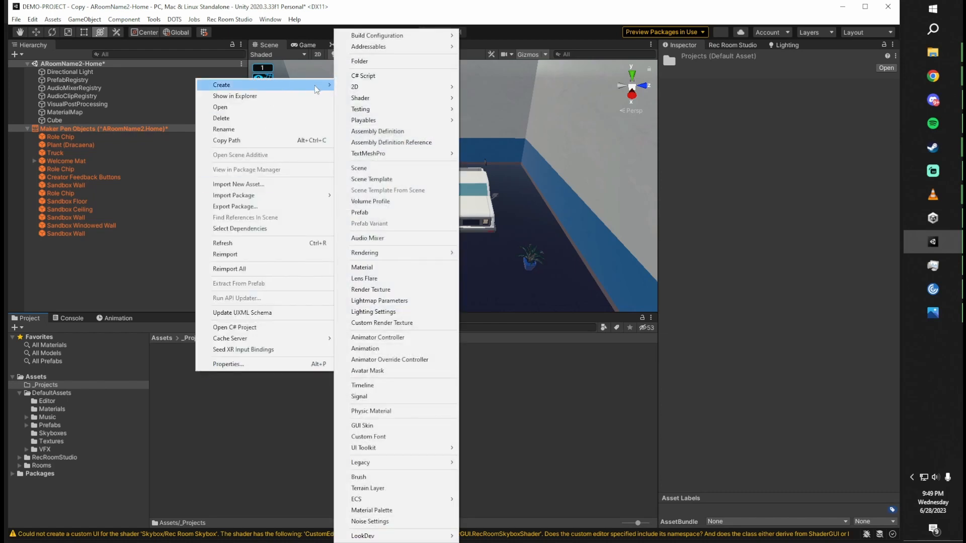
pyautogui.click(374, 63)
pyautogui.write('Ho')
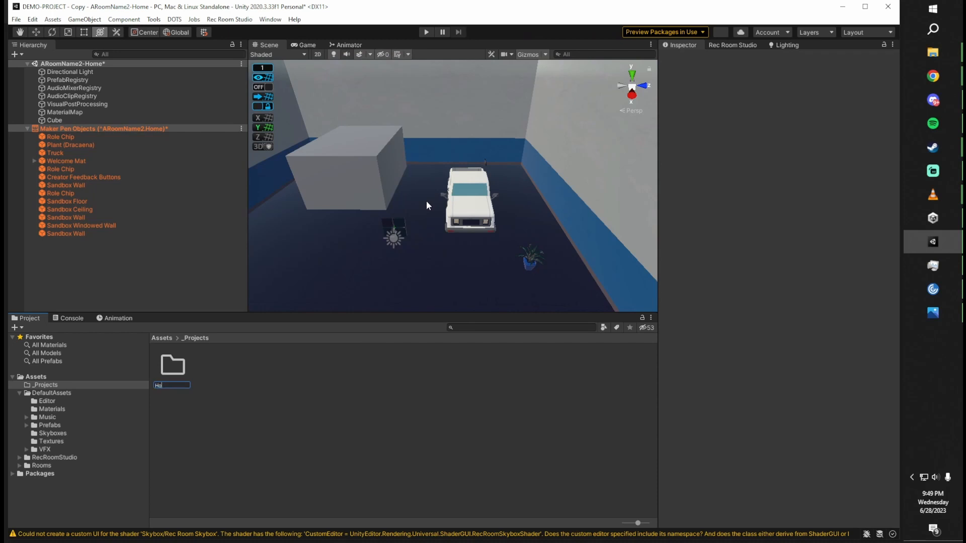
pyautogui.write('wToStudio')
pyautogui.press('Return')
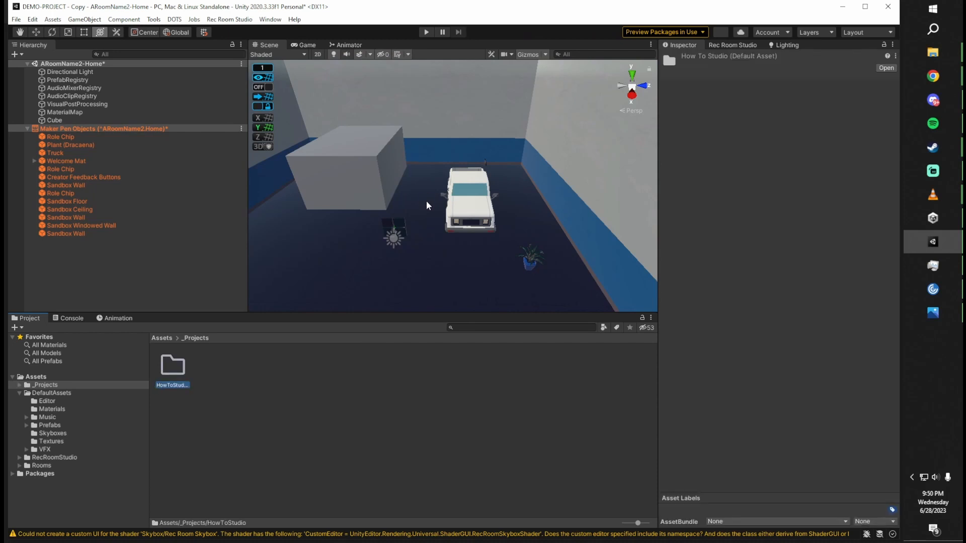
# Step: Create a folder named Materials-Textures inside HowToStudio and open it
pyautogui.doubleClick(181, 367)
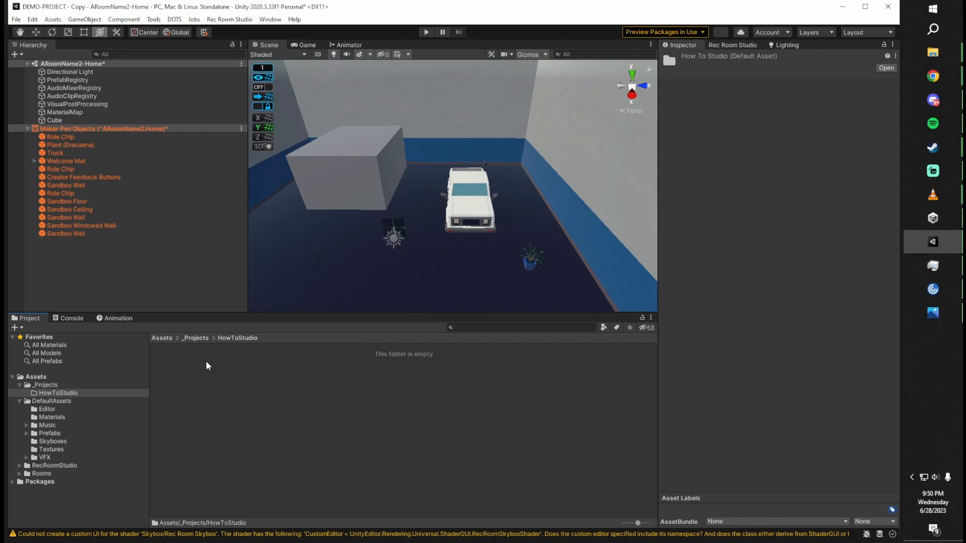
pyautogui.rightClick(181, 360)
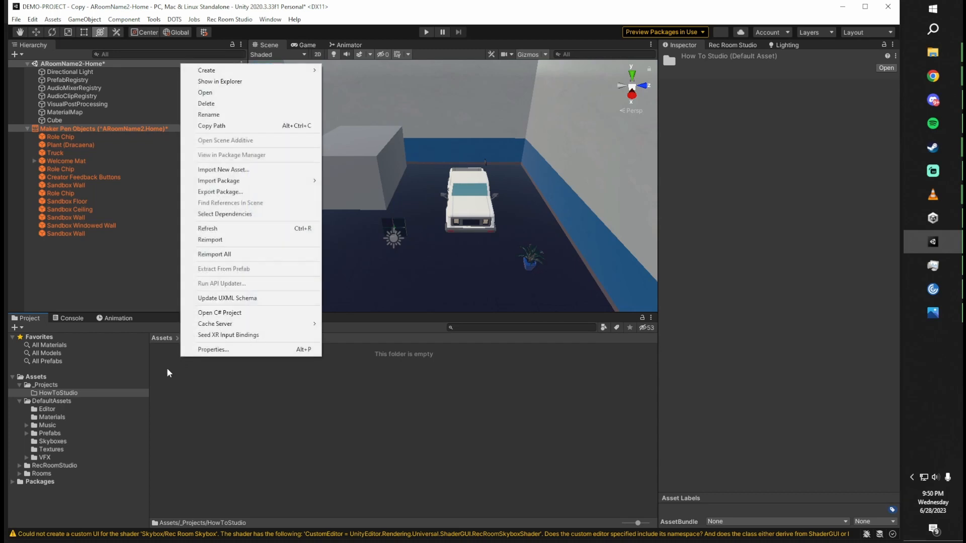
pyautogui.click(175, 375)
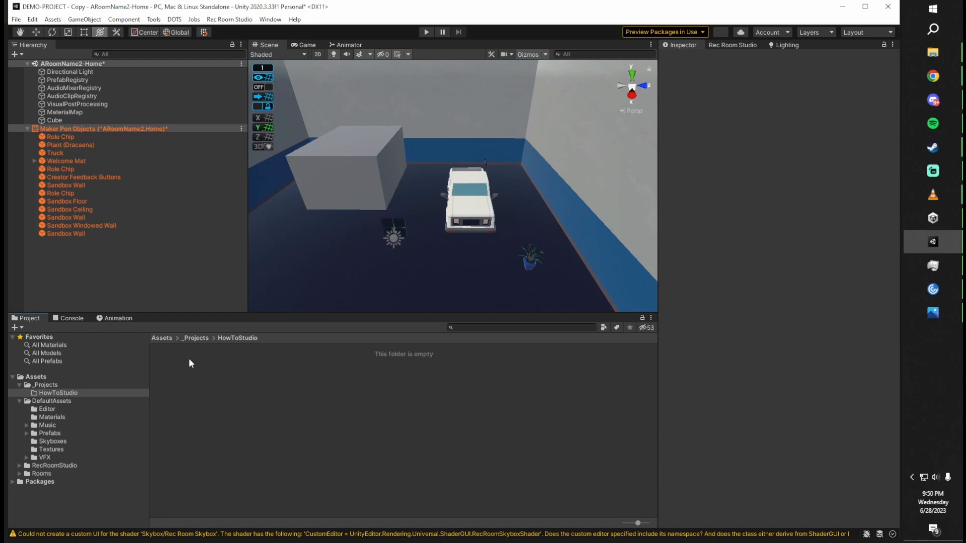
pyautogui.rightClick(189, 361)
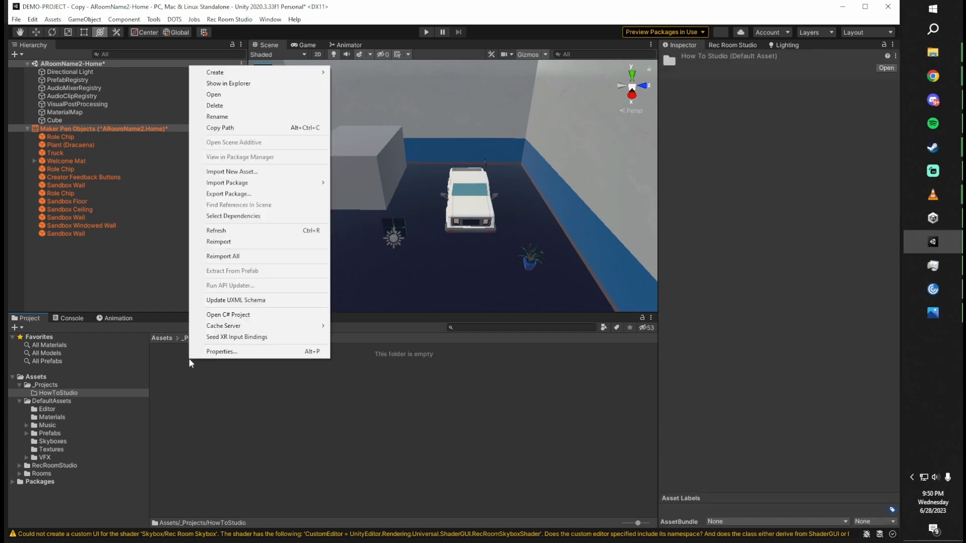
pyautogui.moveTo(277, 70)
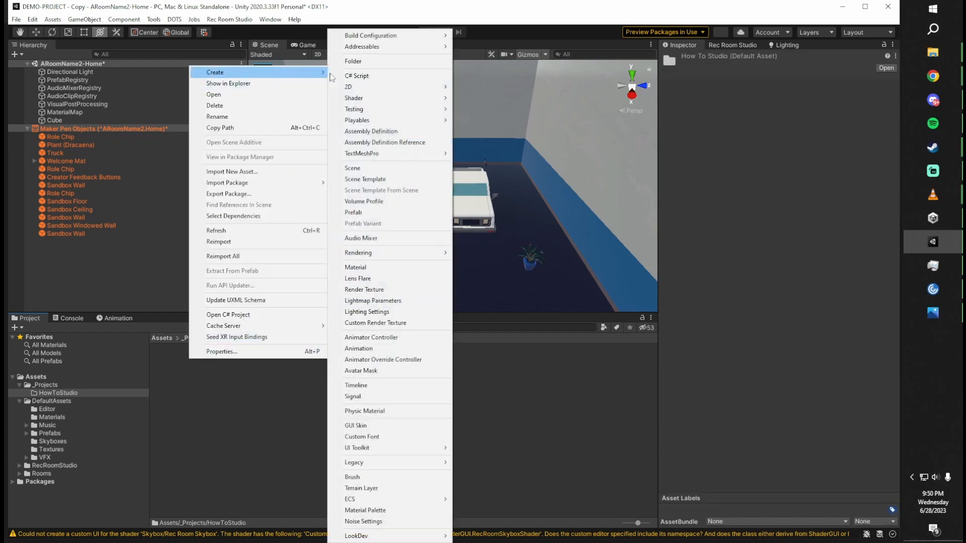
pyautogui.click(364, 63)
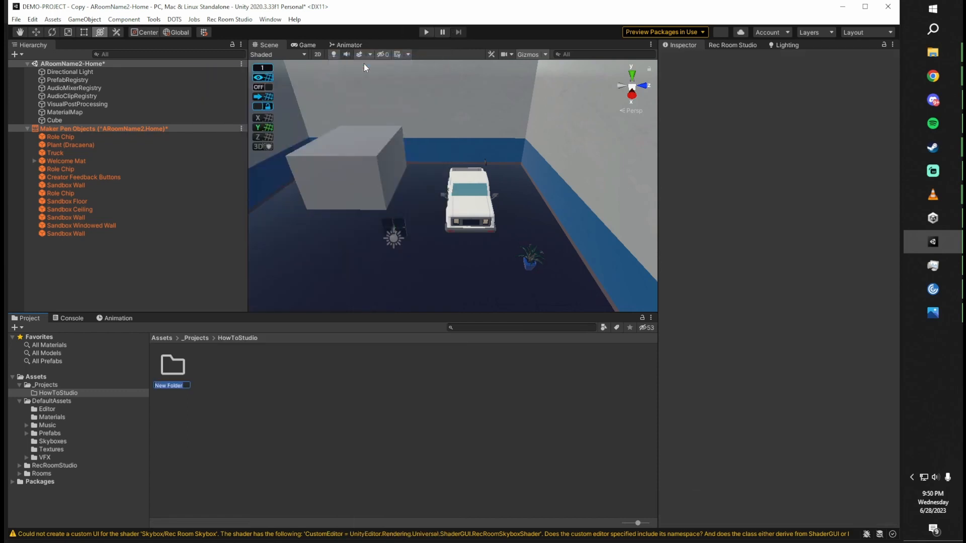
pyautogui.write('Materi')
pyautogui.write('als-Textures')
pyautogui.press('Return')
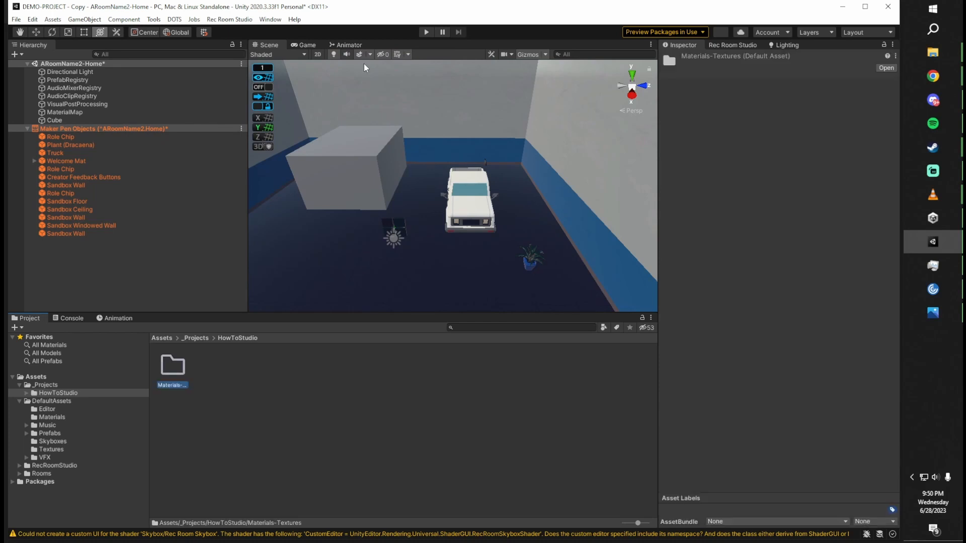
pyautogui.doubleClick(179, 385)
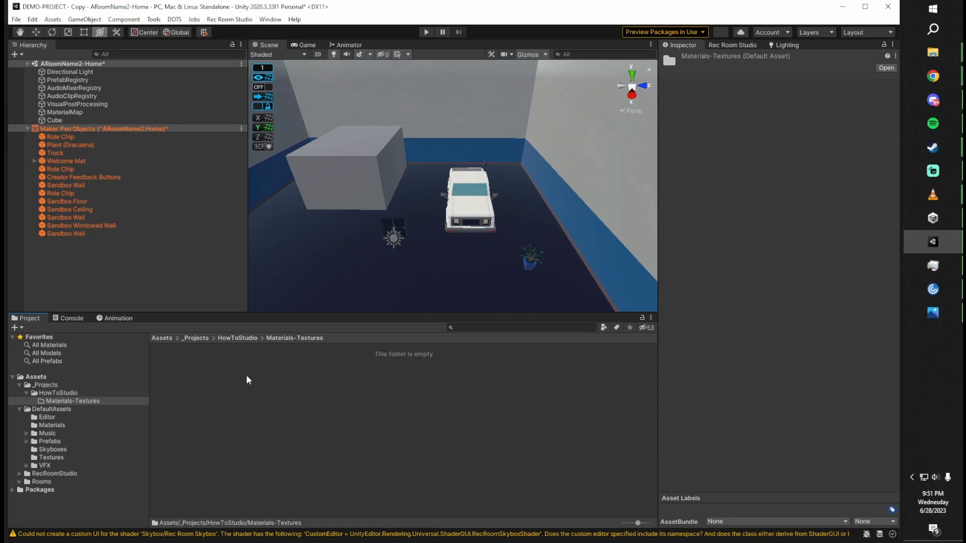
# Step: Switch to Discord and open the lesson-resources channel of The Berry Patch server
pyautogui.click(951, 102)
pyautogui.scroll(5, 17, 166)
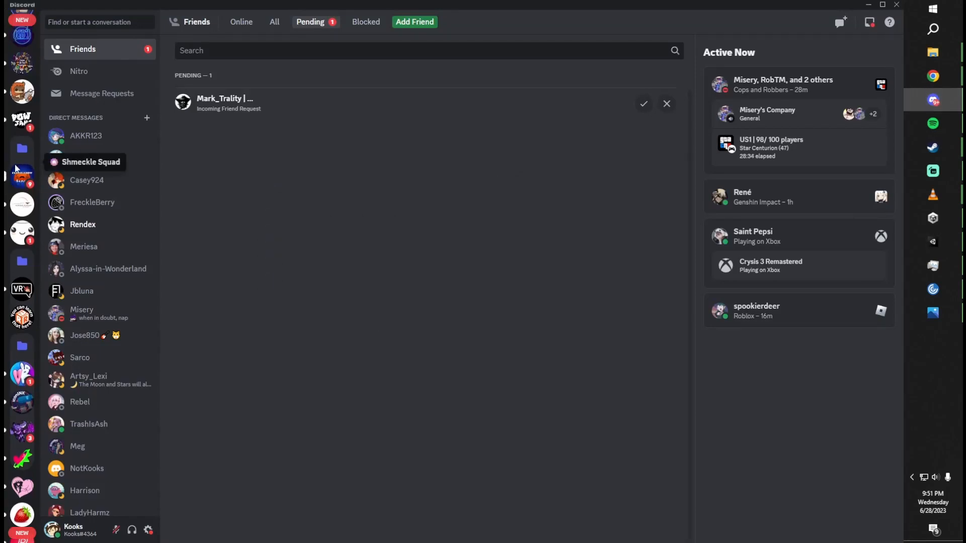
pyautogui.scroll(3, 17, 169)
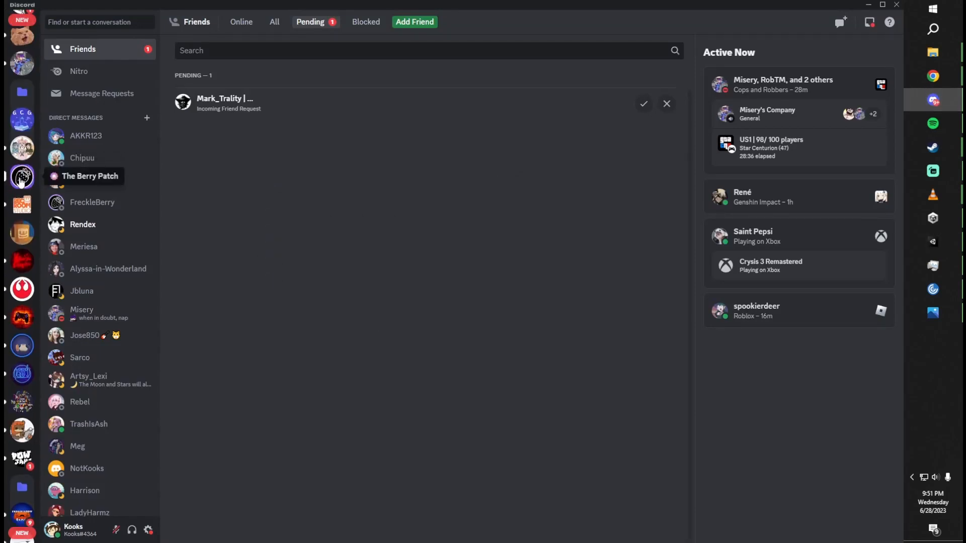
pyautogui.click(22, 176)
pyautogui.scroll(-5, 119, 275)
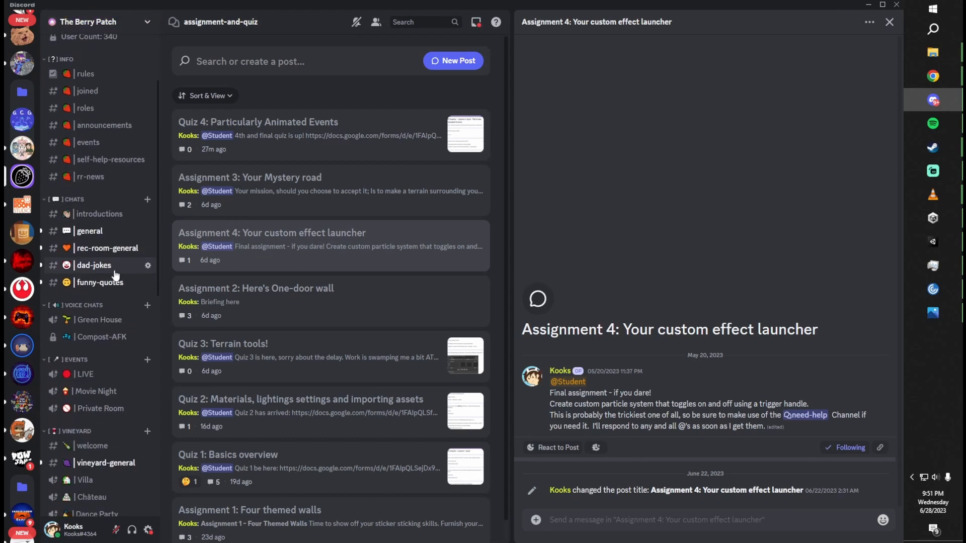
pyautogui.scroll(-3, 122, 269)
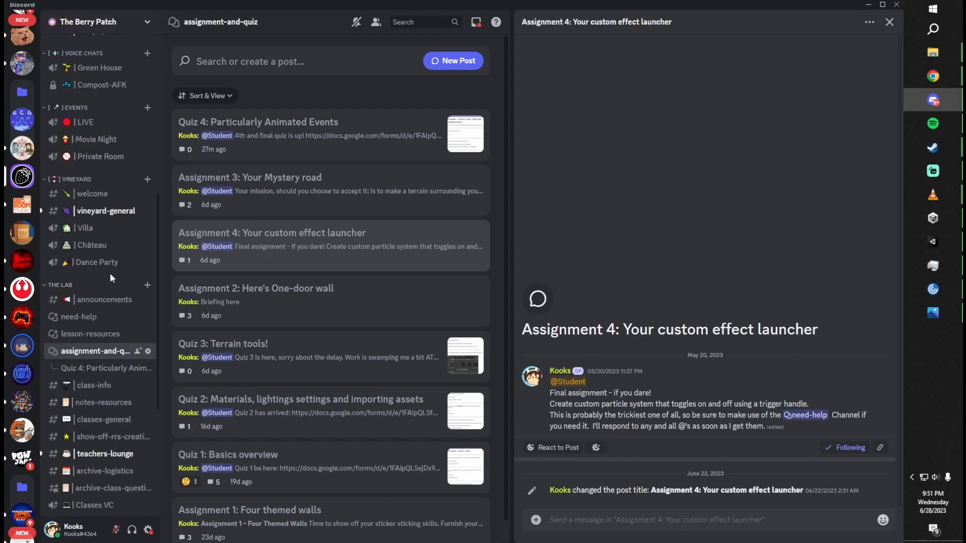
pyautogui.scroll(-1, 110, 258)
pyautogui.scroll(-3, 110, 258)
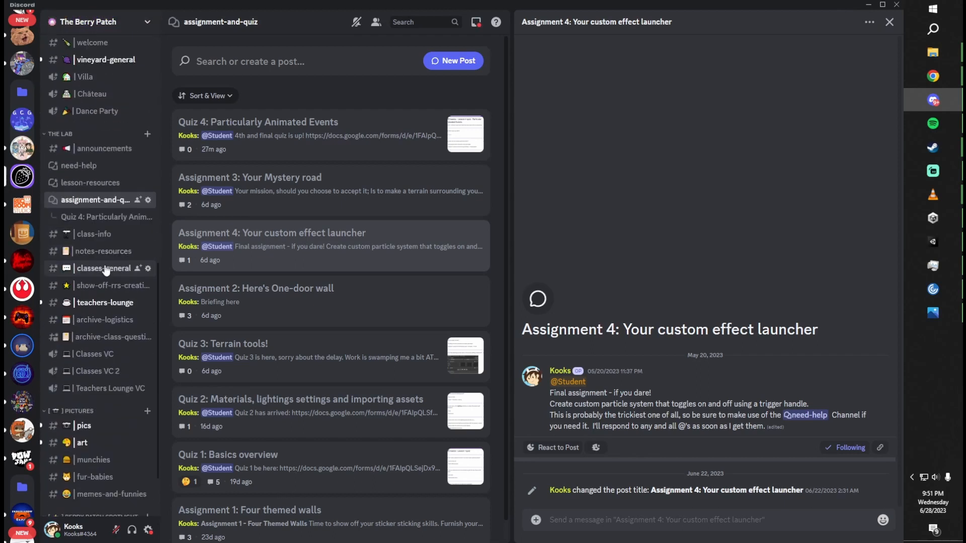
pyautogui.moveTo(116, 174)
pyautogui.click(90, 182)
# Step: Open the post "Lesson 1: Your first upload!" and start saving its duct tape image
pyautogui.click(328, 233)
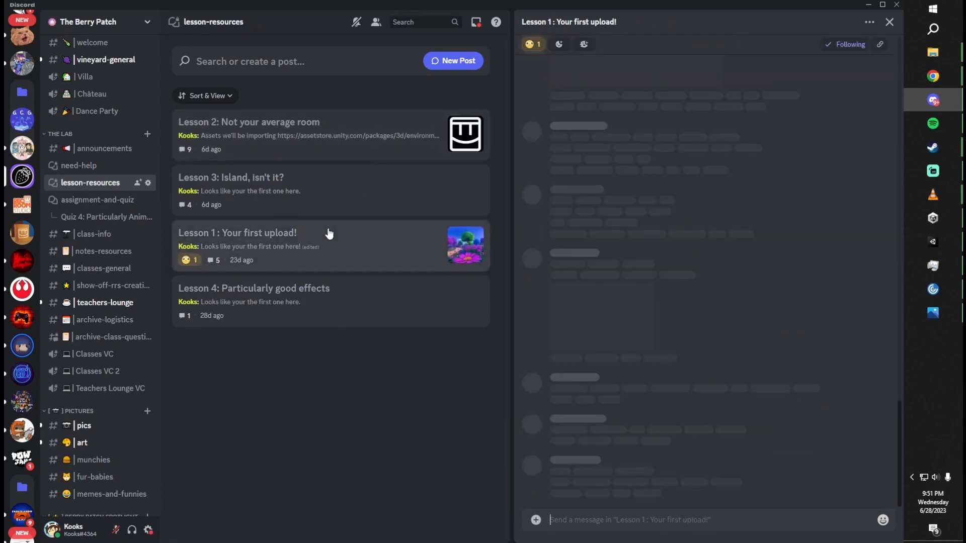
pyautogui.scroll(7, 855, 345)
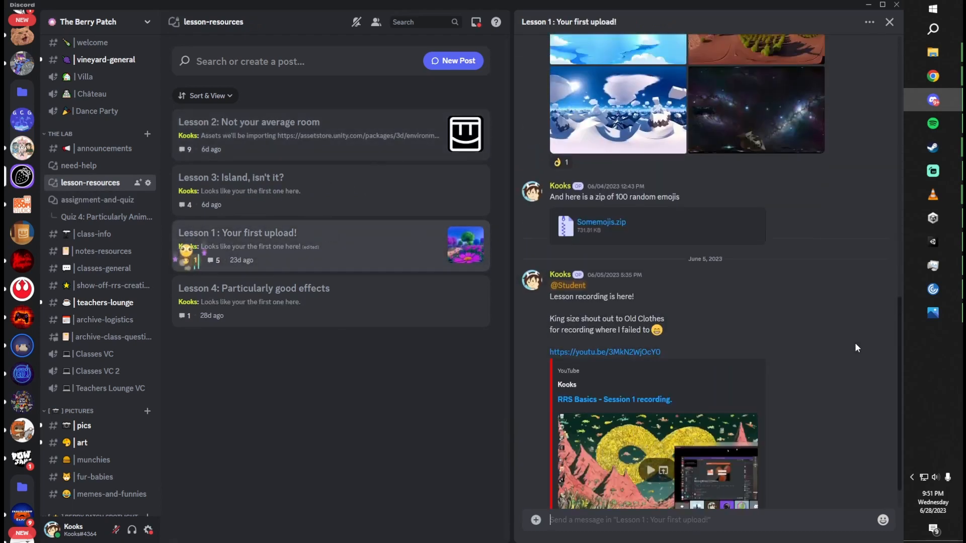
pyautogui.scroll(5, 855, 347)
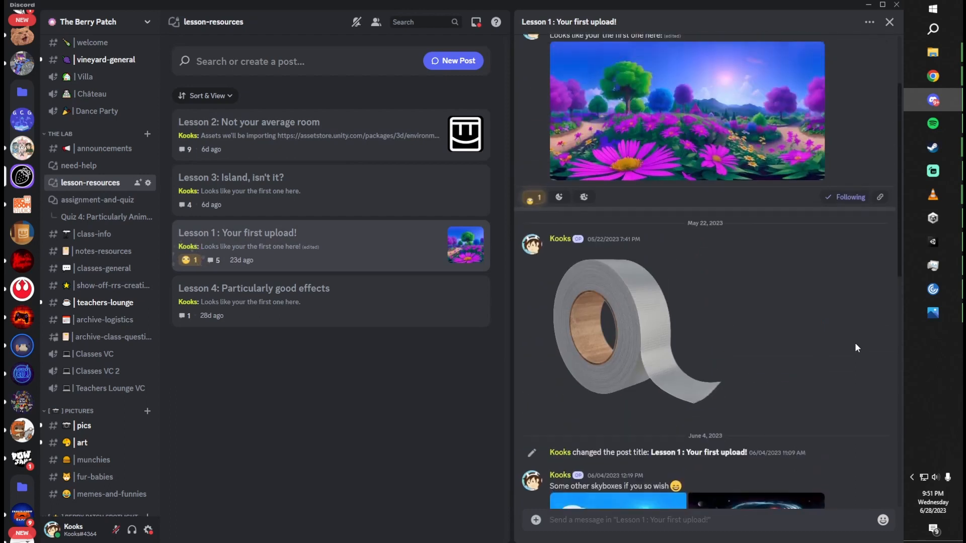
pyautogui.click(633, 313)
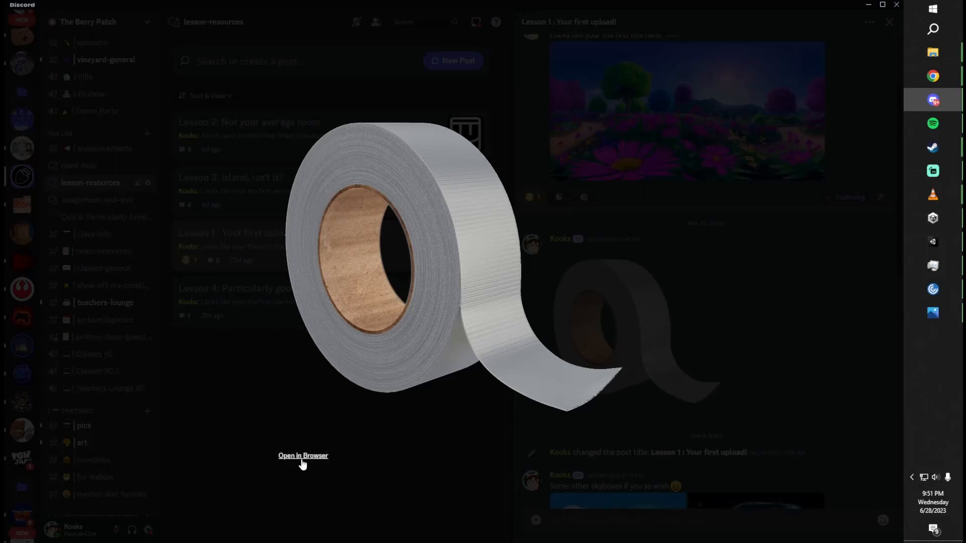
pyautogui.rightClick(328, 207)
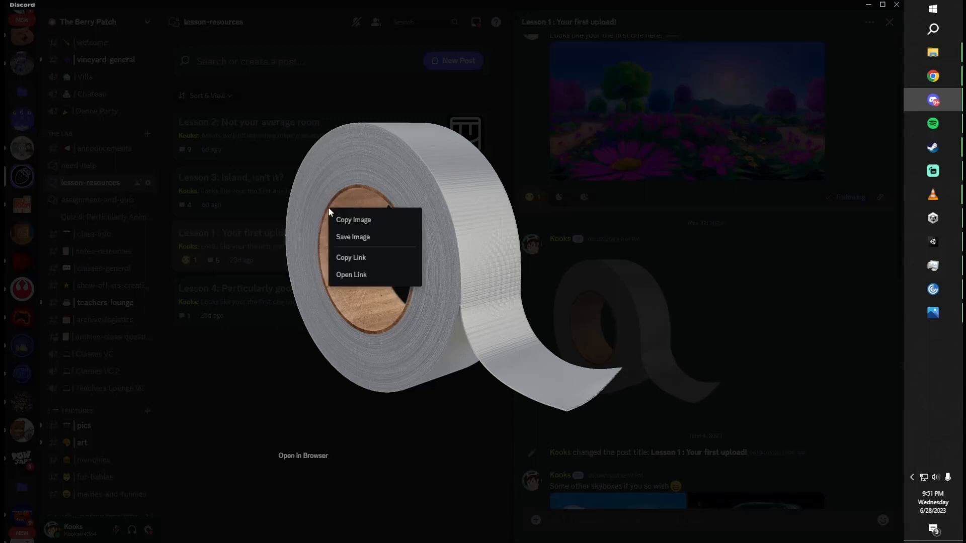
pyautogui.click(396, 243)
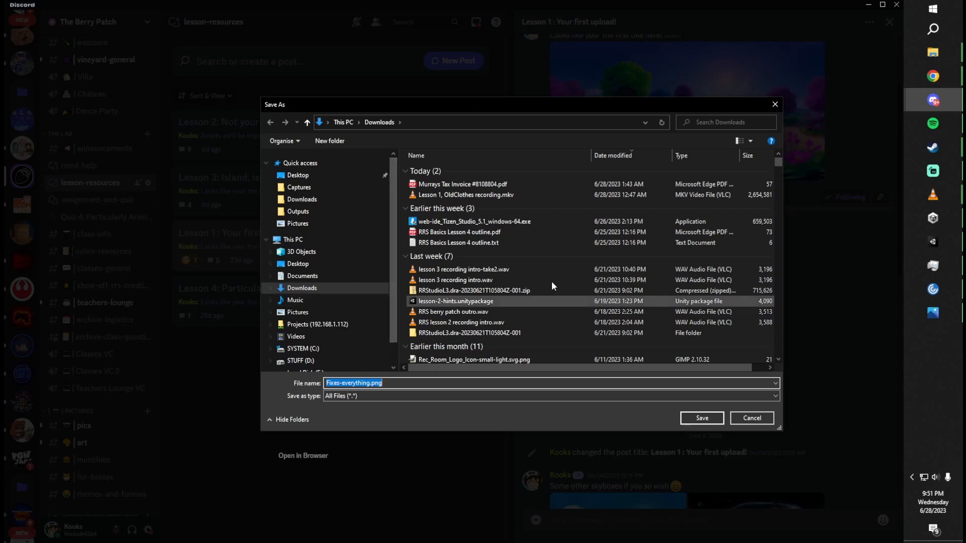
# Step: Switch back to Unity and show the Materials-Textures folder in File Explorer
pyautogui.hotkey('alt', 'Tab')
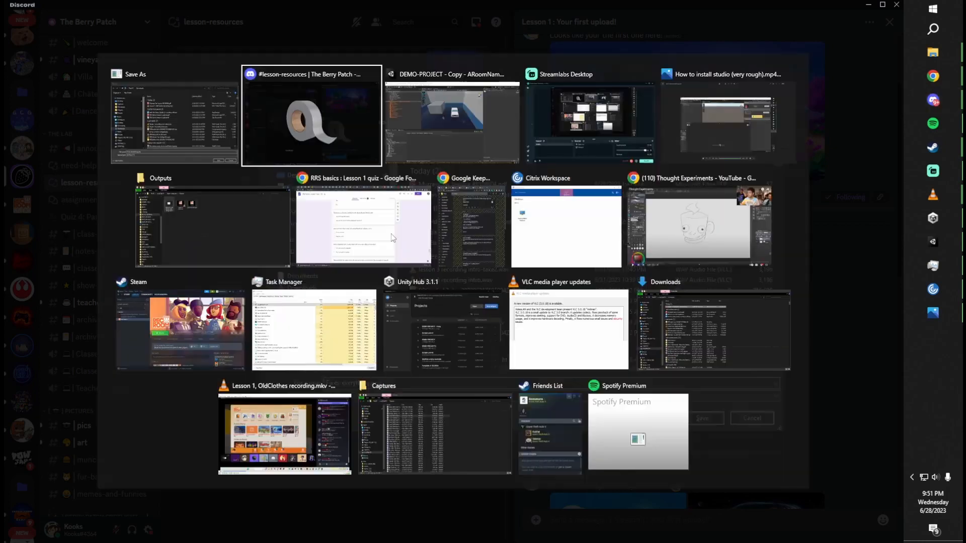
pyautogui.hotkey('alt', 'Tab')
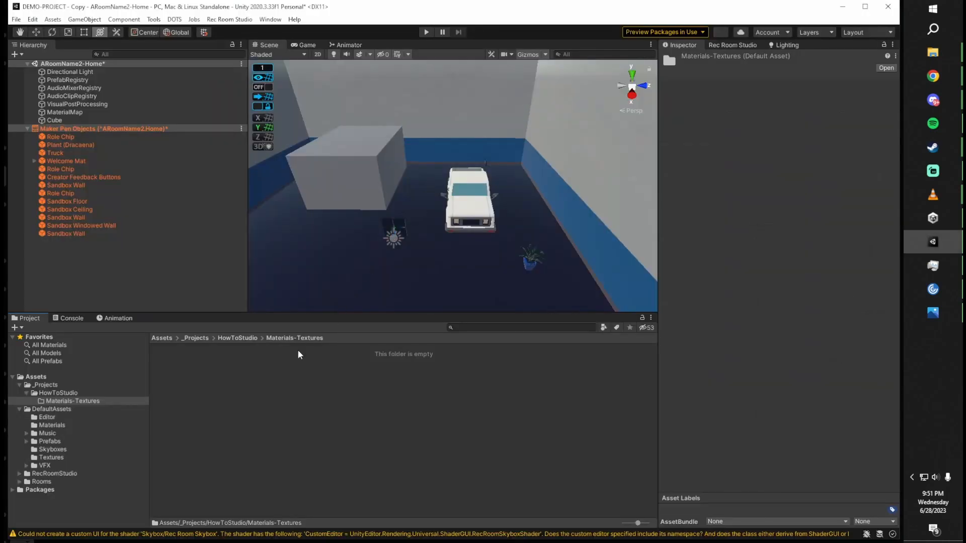
pyautogui.rightClick(279, 396)
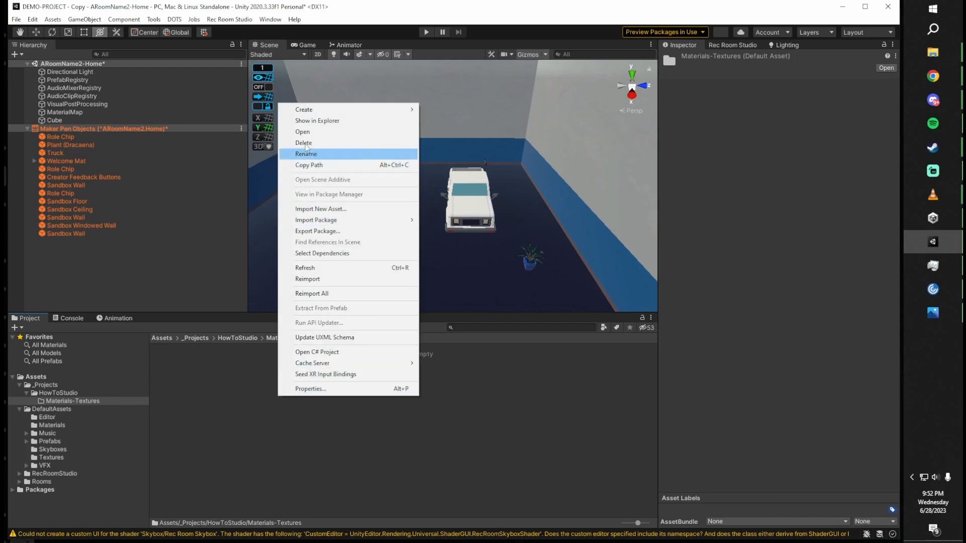
pyautogui.click(309, 122)
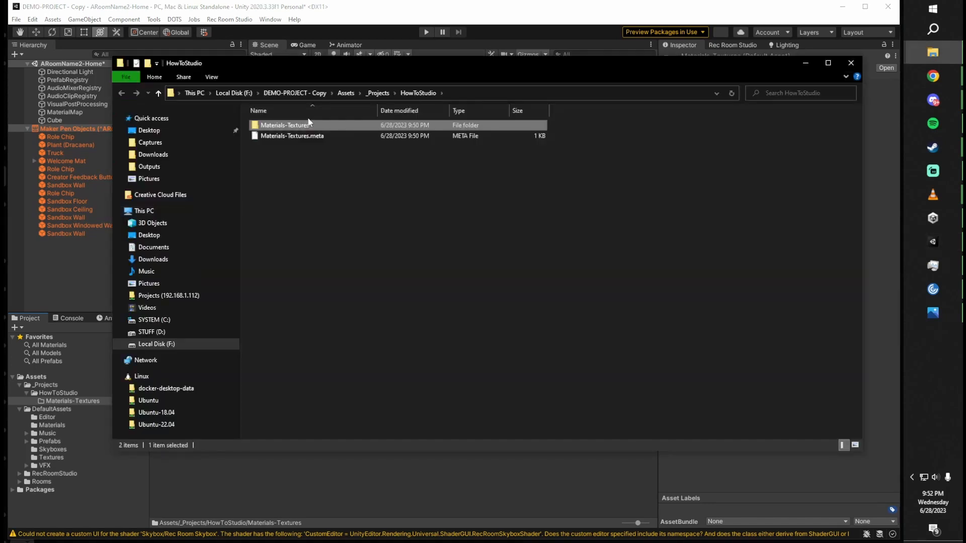
pyautogui.click(391, 246)
pyautogui.moveTo(368, 65); pyautogui.dragTo(340, 81)
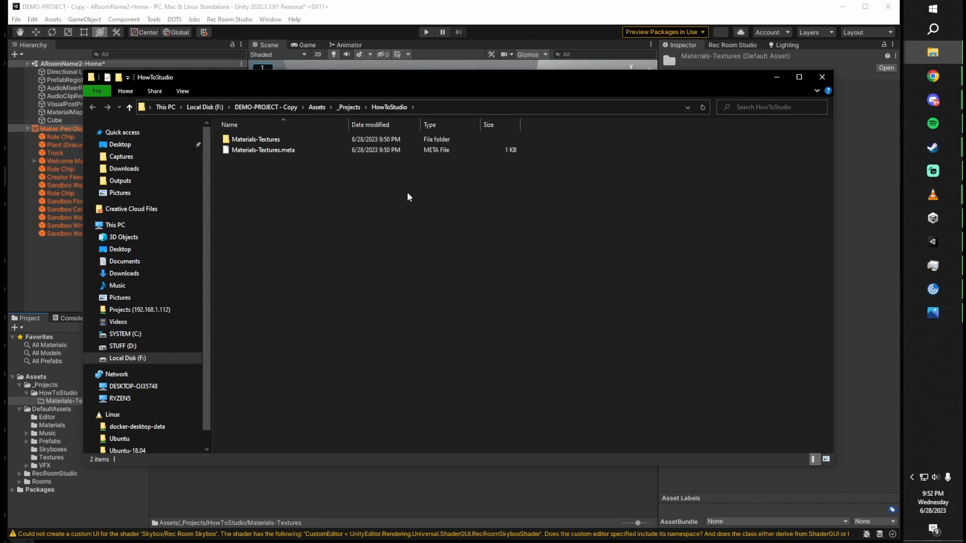
pyautogui.moveTo(426, 76); pyautogui.dragTo(456, 48)
# Step: Copy the full path of the HowToStudio folder from the File Explorer window
pyautogui.hotkey('alt', 'Tab')
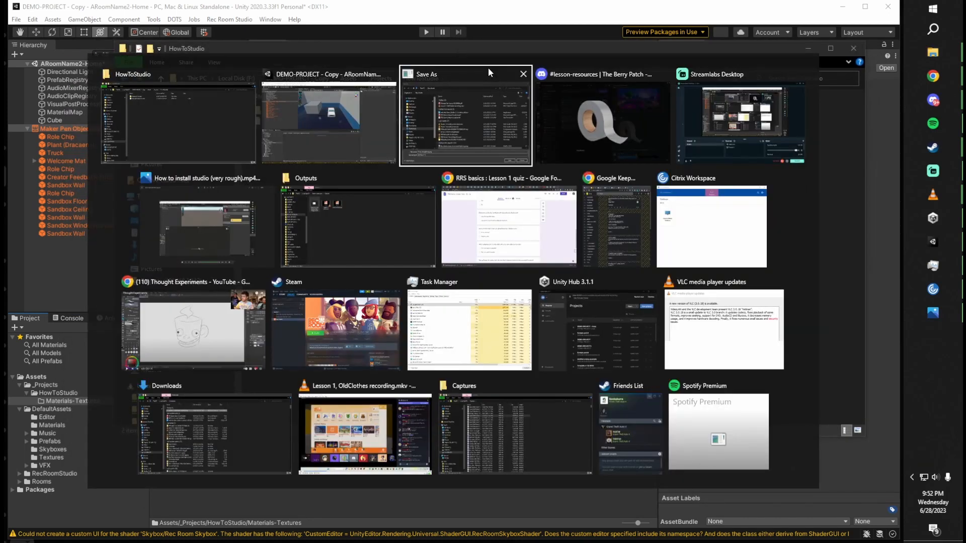
pyautogui.click(488, 67)
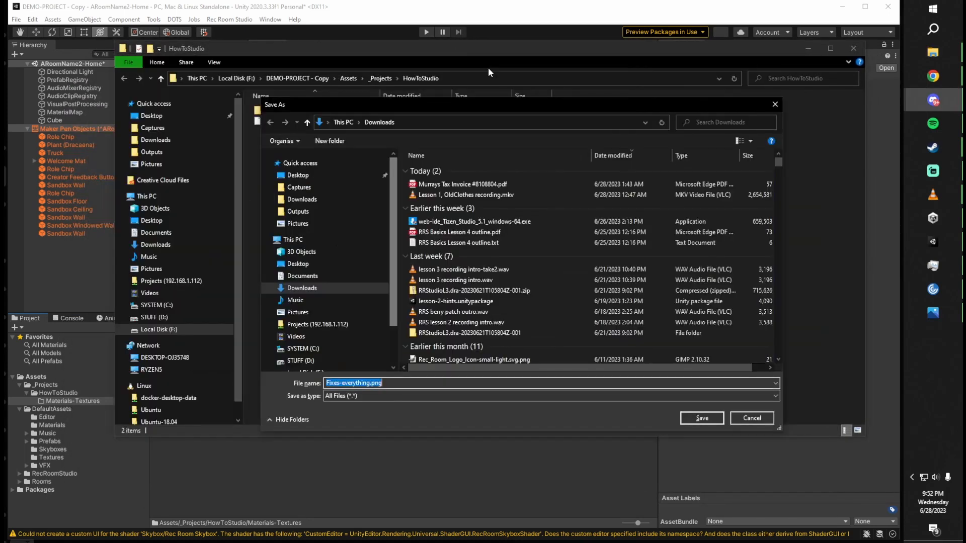
pyautogui.click(469, 50)
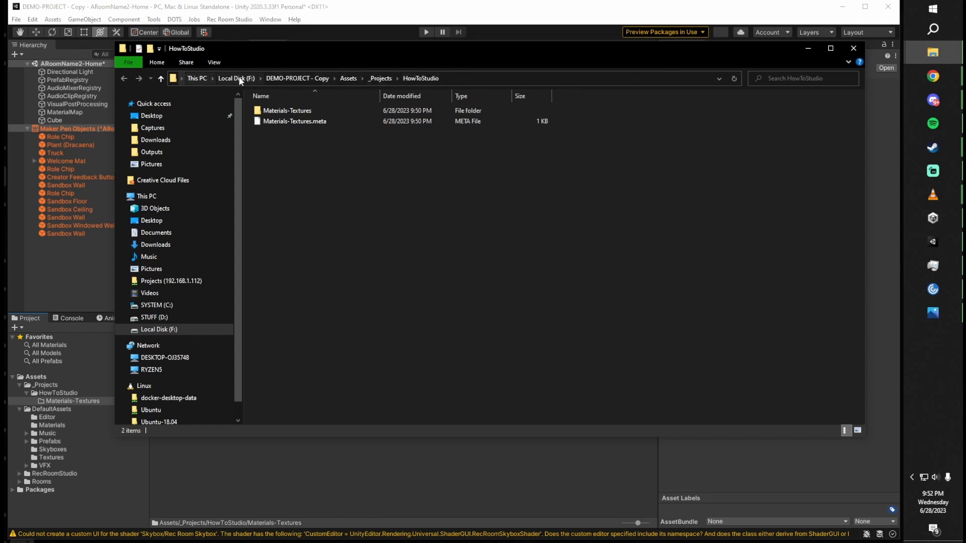
pyautogui.click(487, 76)
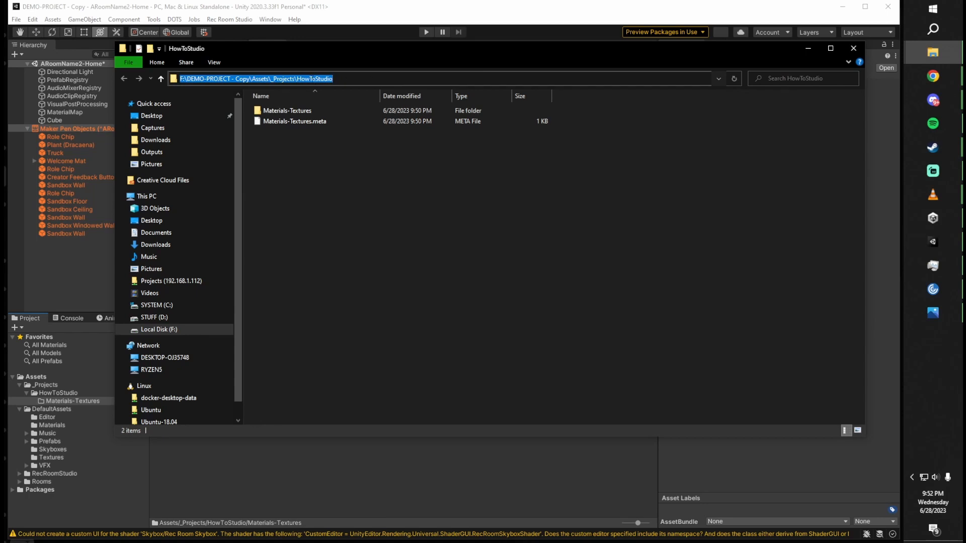
pyautogui.rightClick(312, 82)
pyautogui.click(361, 112)
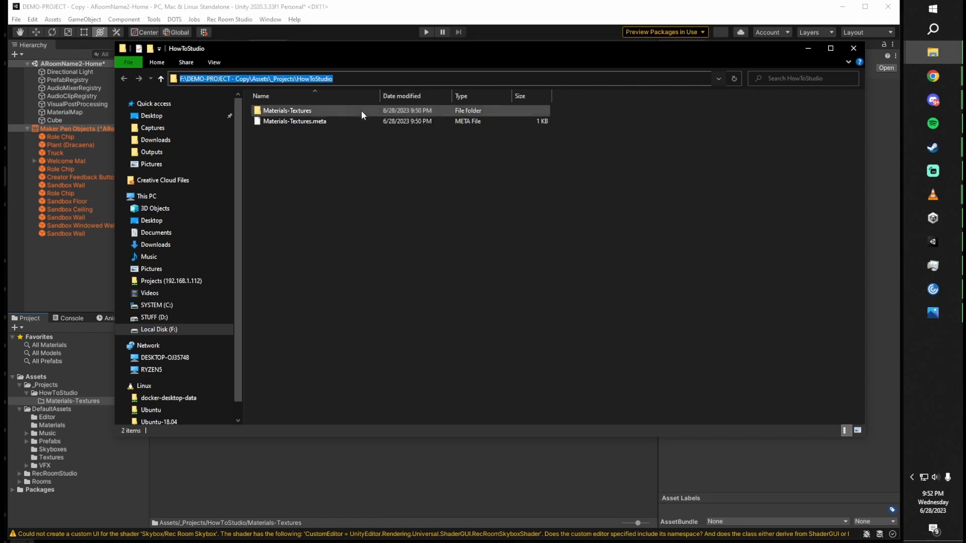
# Step: In the Save As dialog, go to the copied HowToStudio path and save Fixes-everything.png in its Materials-Textures folder
pyautogui.hotkey('alt', 'Tab')
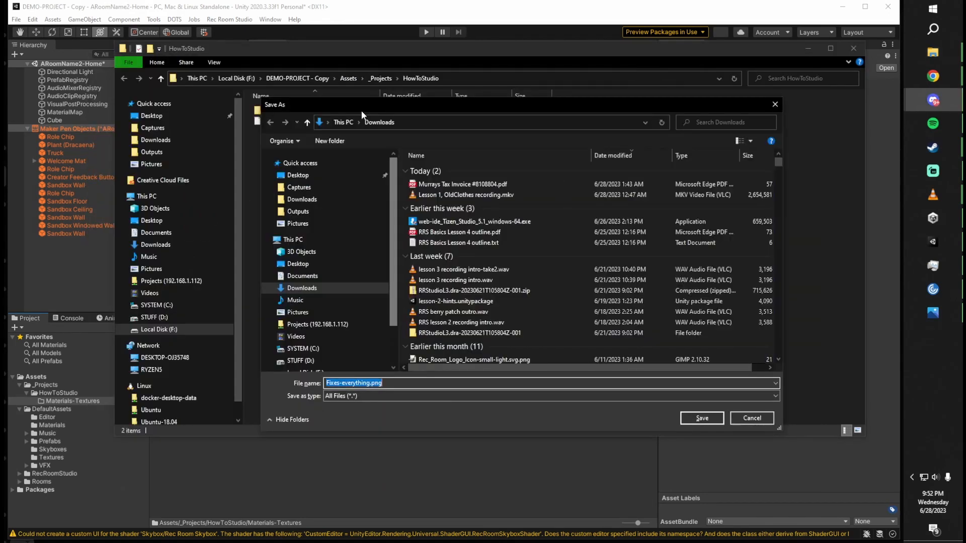
pyautogui.click(430, 119)
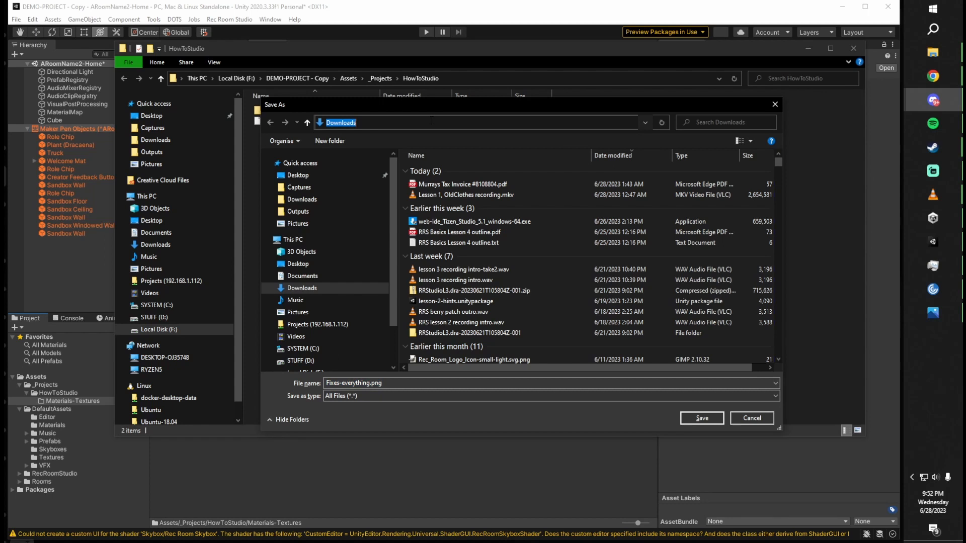
pyautogui.rightClick(430, 120)
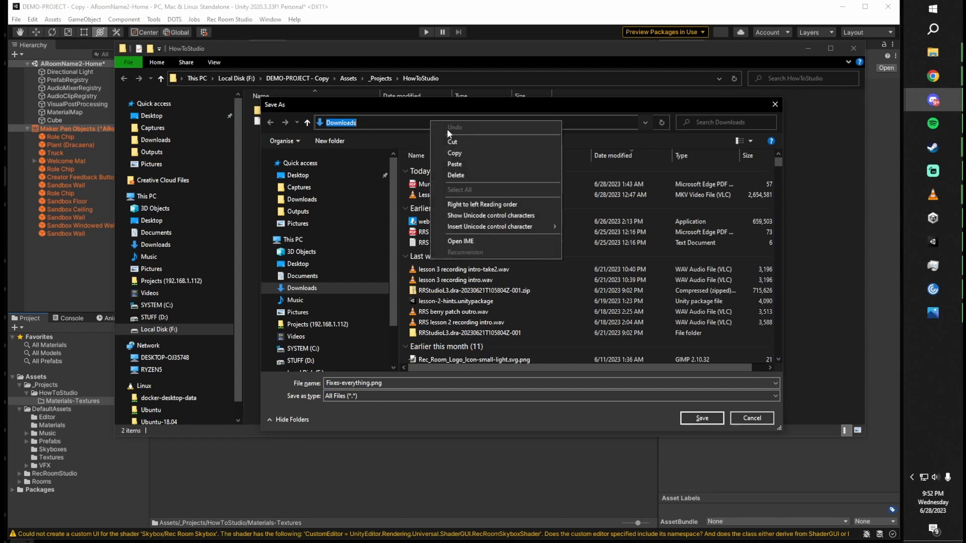
pyautogui.click(466, 161)
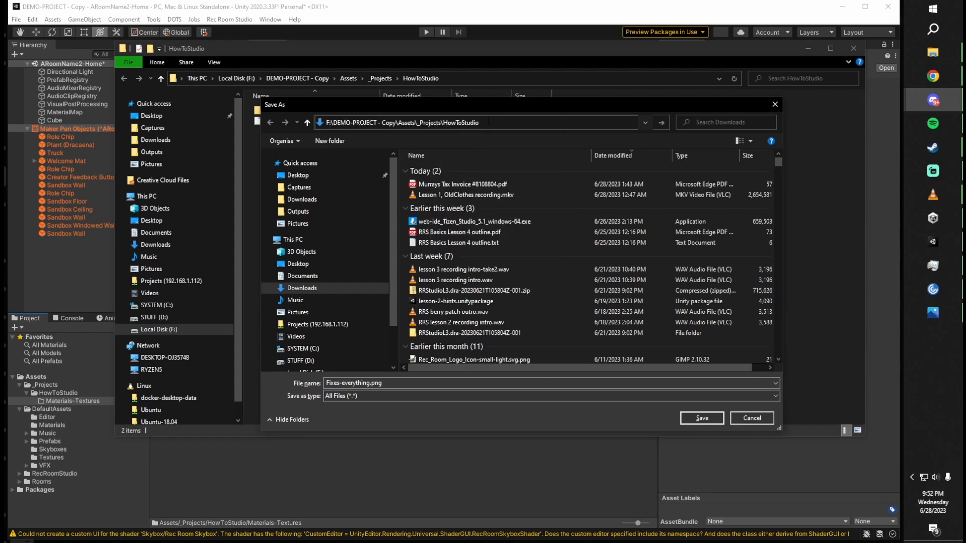
pyautogui.press('Return')
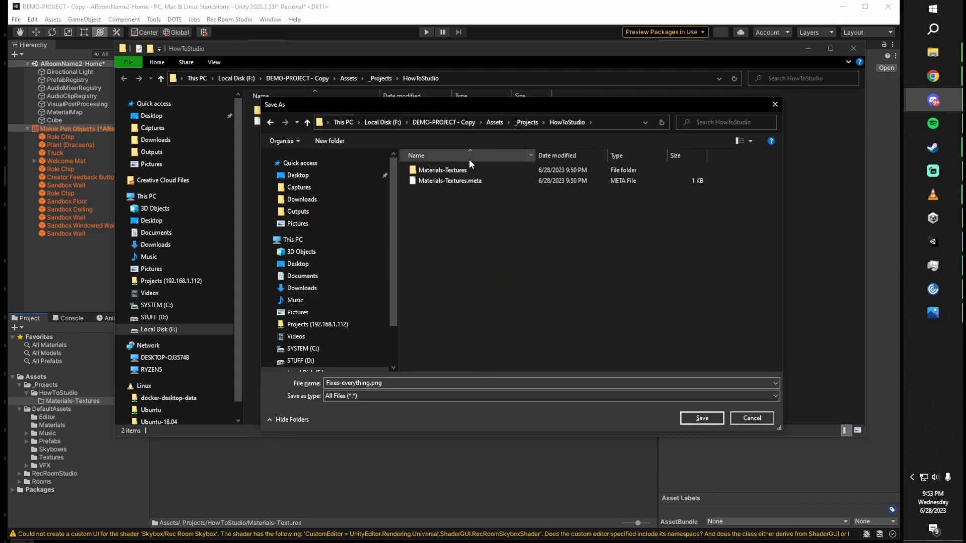
pyautogui.moveTo(442, 107); pyautogui.dragTo(404, 99)
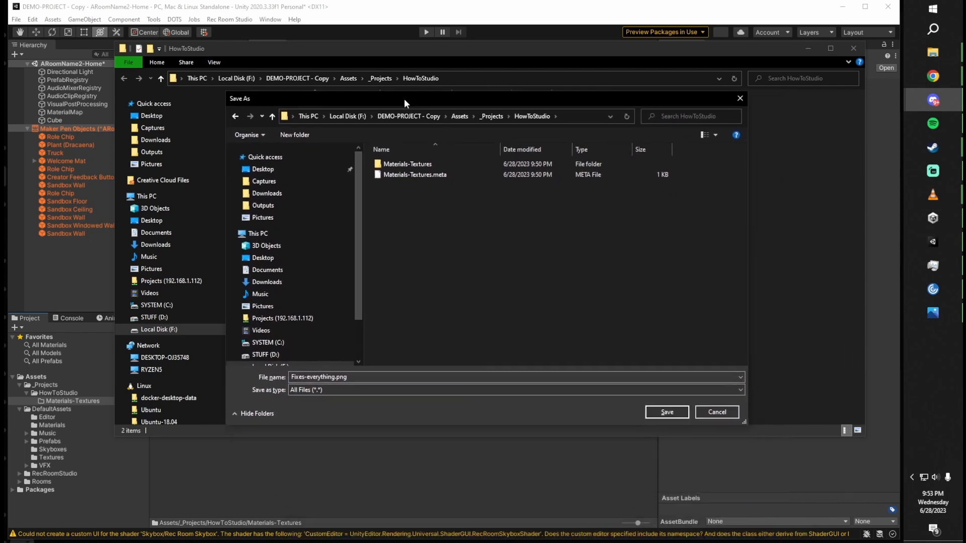
pyautogui.click(441, 164)
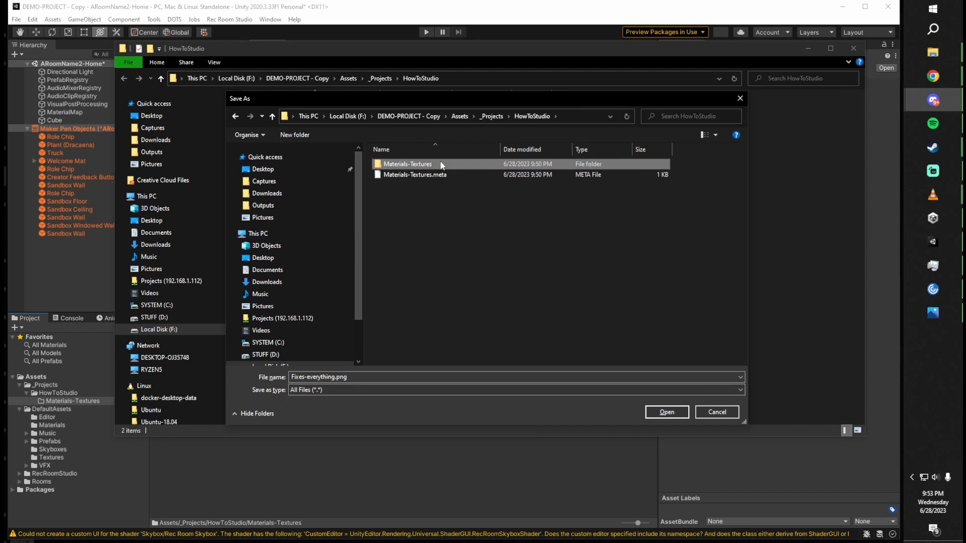
pyautogui.doubleClick(442, 165)
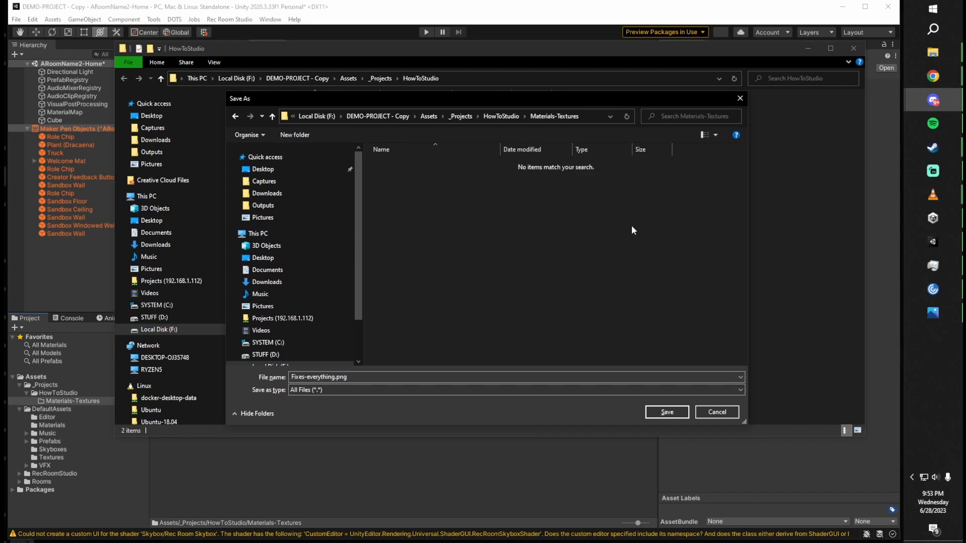
pyautogui.click(663, 415)
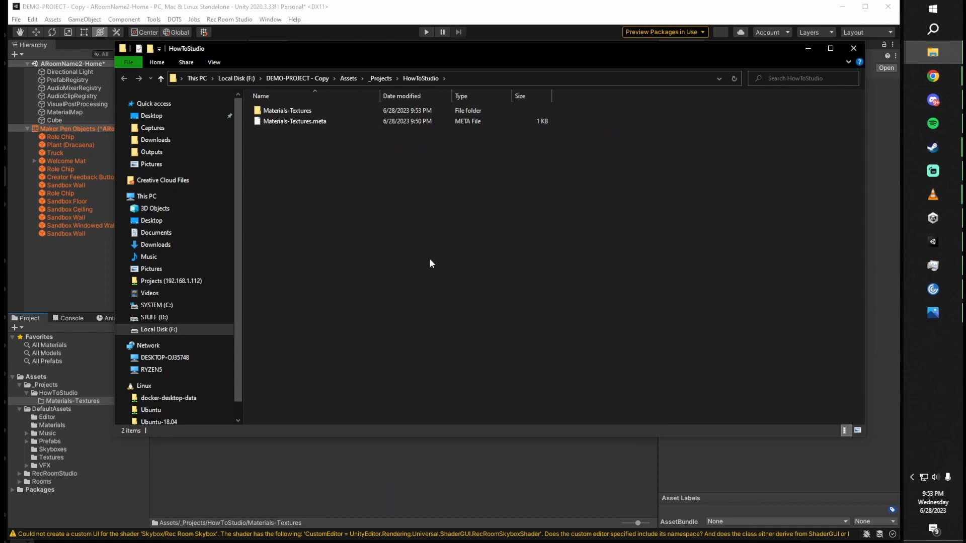
# Step: Return to Unity, examine the import settings of the Fixes-everything texture, and deselect it
pyautogui.click(342, 15)
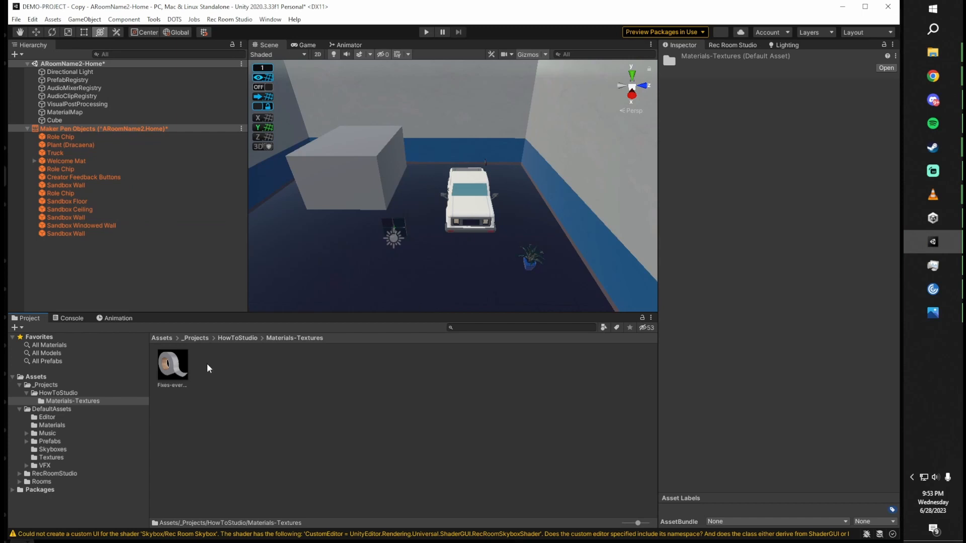
pyautogui.click(172, 365)
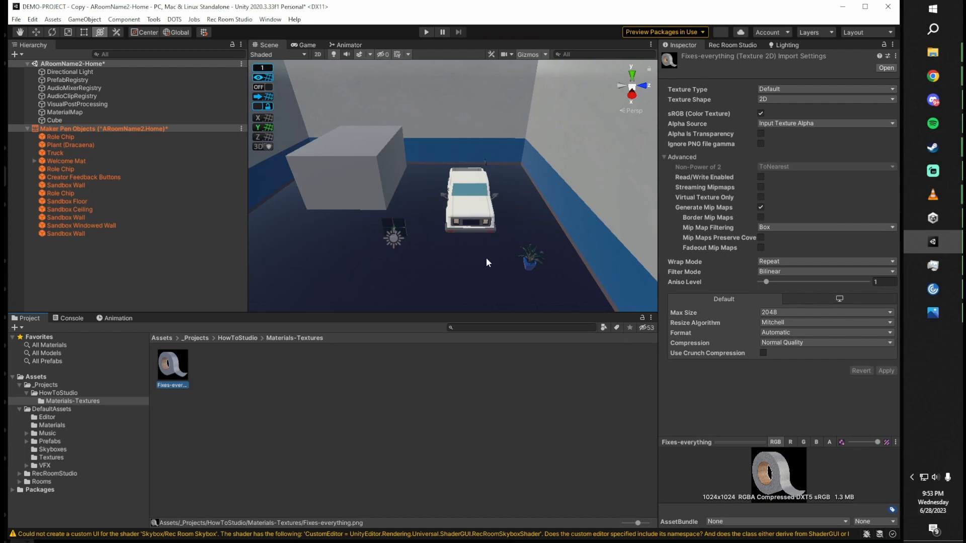
pyautogui.click(399, 388)
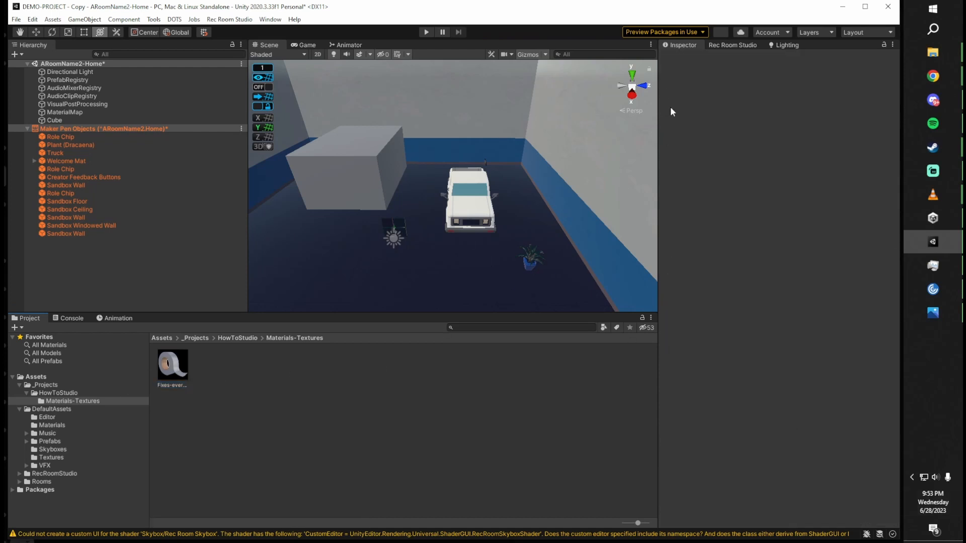
# Step: Add a 3D Plane object to the scene
pyautogui.moveTo(526, 217); pyautogui.dragTo(618, 196, button='right')
pyautogui.press('w')
pyautogui.moveTo(639, 190); pyautogui.dragTo(669, 180, button='right')
pyautogui.moveTo(539, 249); pyautogui.dragTo(536, 197, button='right')
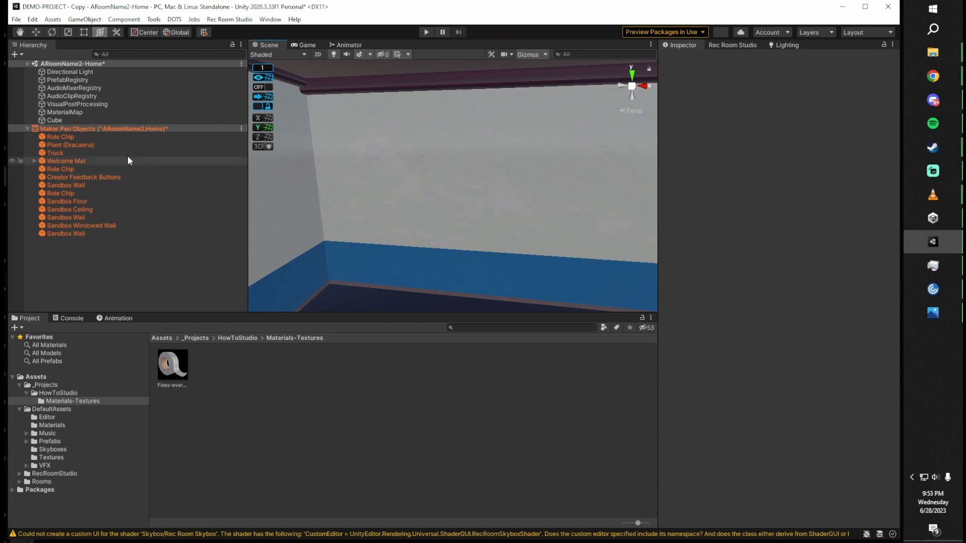
pyautogui.click(16, 54)
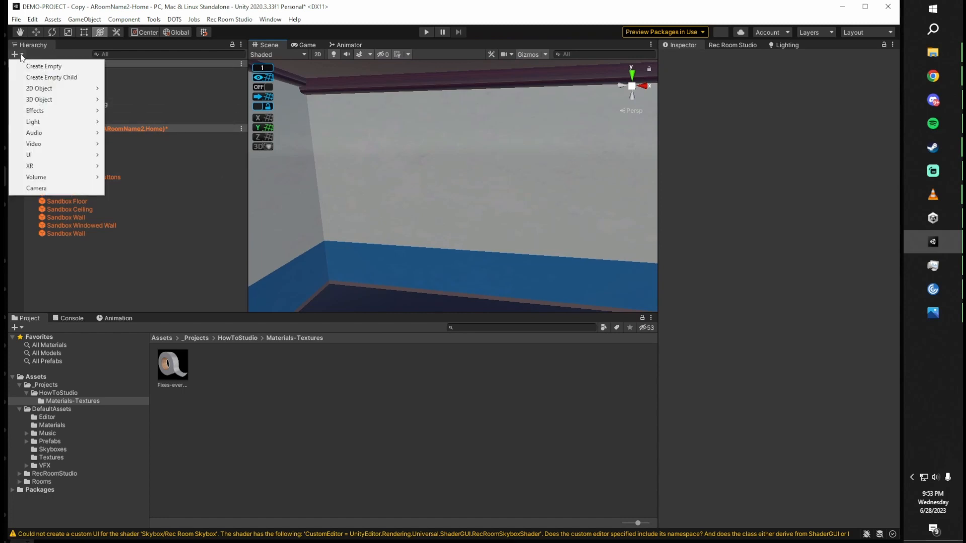
pyautogui.moveTo(45, 101)
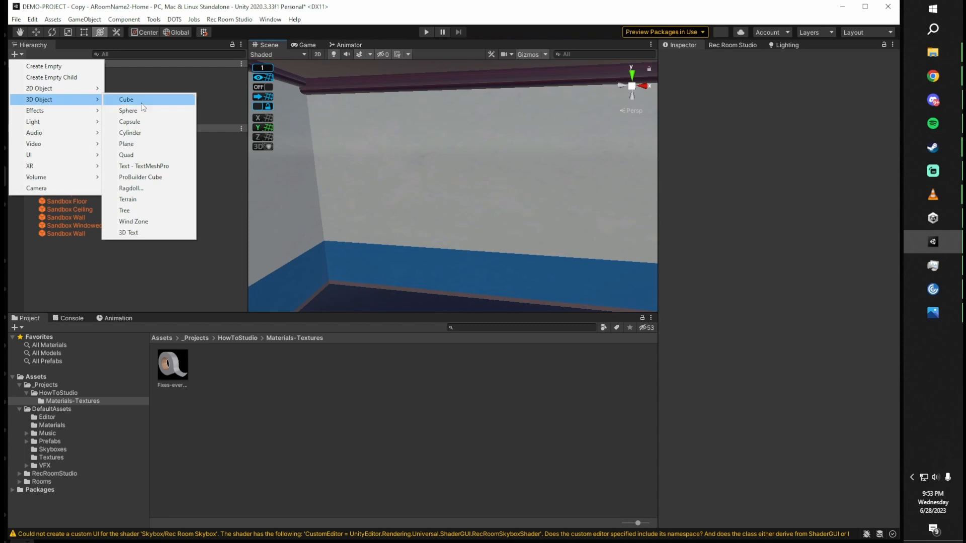
pyautogui.click(152, 141)
# Step: Move the new plane horizontally into the room, to about X -2.2 and Z 2.45
pyautogui.keyDown('alt'); pyautogui.moveTo(423, 160); pyautogui.dragTo(619, 177); pyautogui.keyUp('alt')
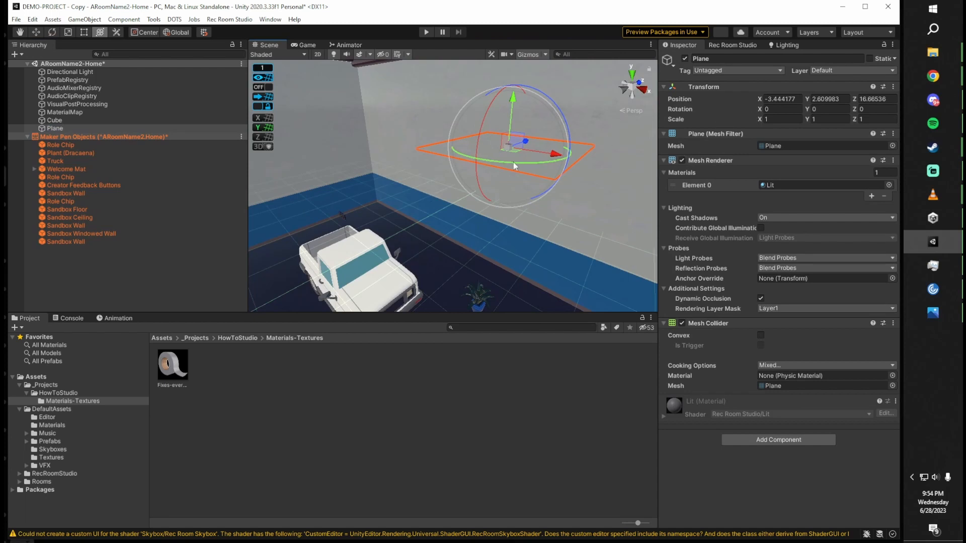
pyautogui.moveTo(515, 152); pyautogui.dragTo(300, 264)
pyautogui.press('s')
pyautogui.moveTo(529, 171)
pyautogui.mouseDown(button='right')
pyautogui.moveTo(437, 177)
pyautogui.moveTo(455, 184)
pyautogui.moveTo(515, 164)
pyautogui.mouseUp(button='right')
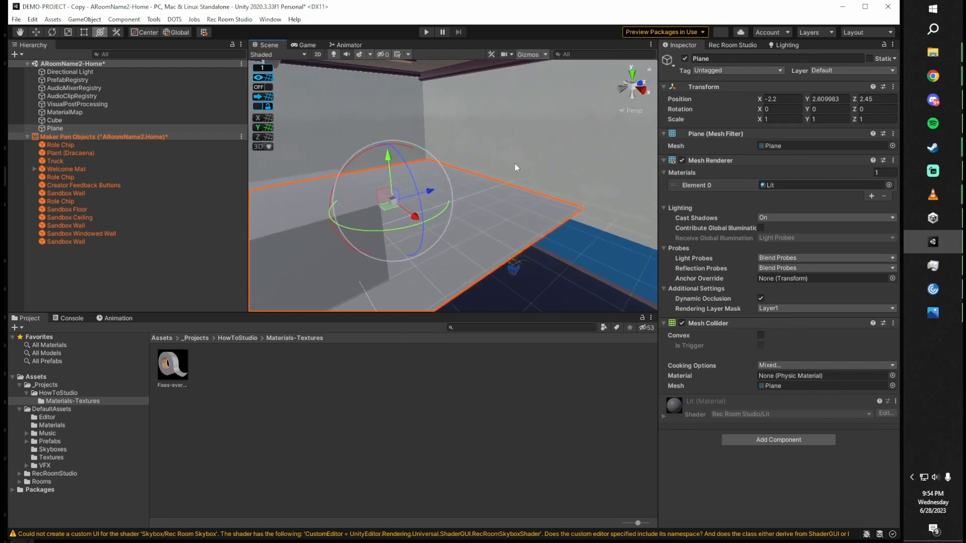
# Step: Scale the plane uniformly to about 0.37 and move it above the truck, to about X -1.5 and Z 5.25
pyautogui.click(68, 32)
pyautogui.moveTo(393, 208); pyautogui.dragTo(292, 213)
pyautogui.press('w')
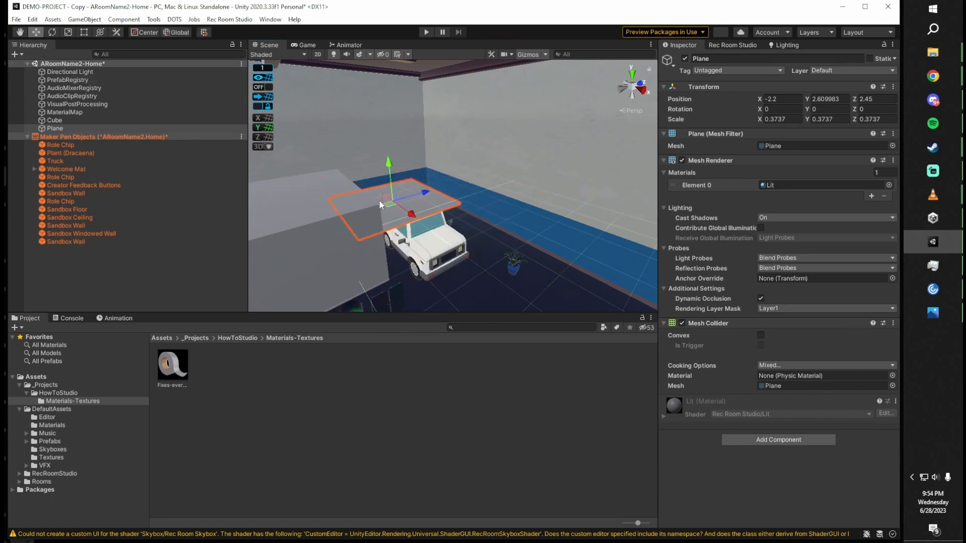
pyautogui.moveTo(379, 201); pyautogui.dragTo(459, 197)
pyautogui.press('w')
pyautogui.moveTo(459, 195); pyautogui.dragTo(432, 163, button='right')
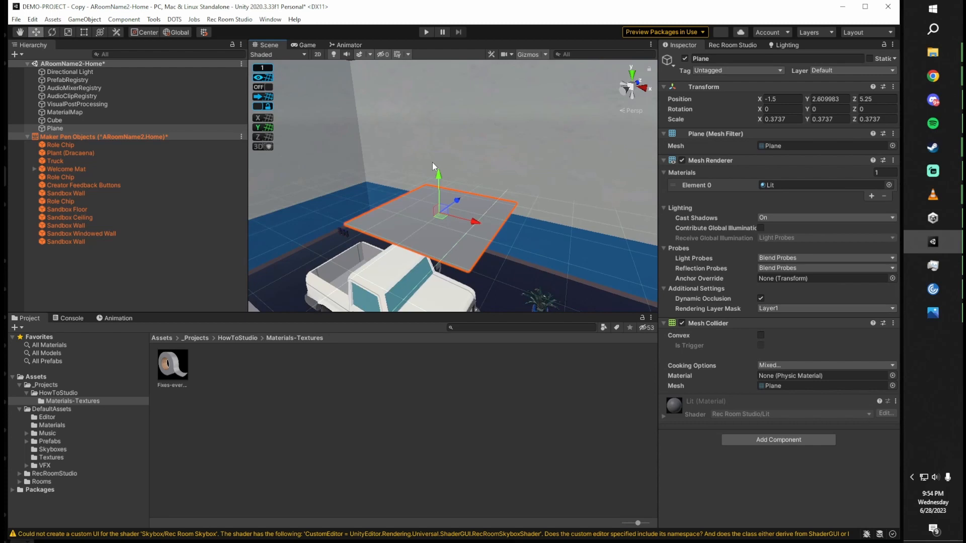
# Step: Rotate the plane to -90 degrees on the X axis so that it stands upright
pyautogui.click(53, 32)
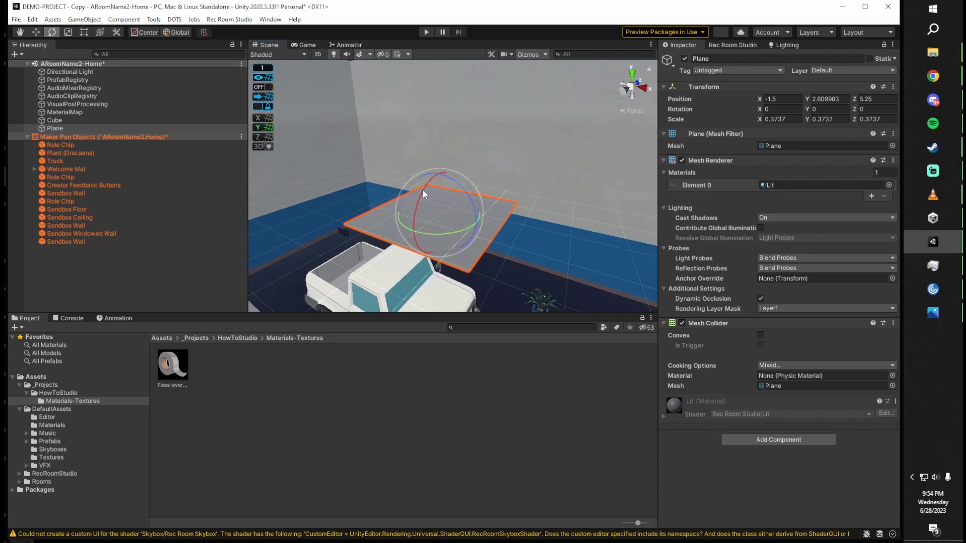
pyautogui.moveTo(423, 189); pyautogui.dragTo(373, 305)
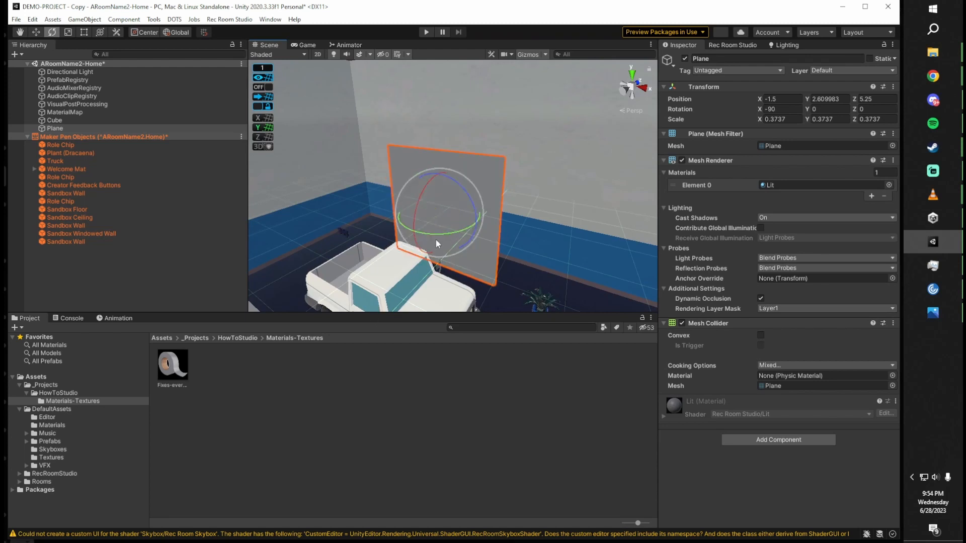
pyautogui.press('d')
pyautogui.moveTo(446, 204)
pyautogui.mouseDown(button='right')
pyautogui.moveTo(416, 190)
pyautogui.moveTo(329, 182)
pyautogui.moveTo(451, 211)
pyautogui.mouseUp(button='right')
pyautogui.press('a')
# Step: Raise the upright plane and shift it to about X -2.79, Y 4.31, Z 4.06
pyautogui.click(31, 32)
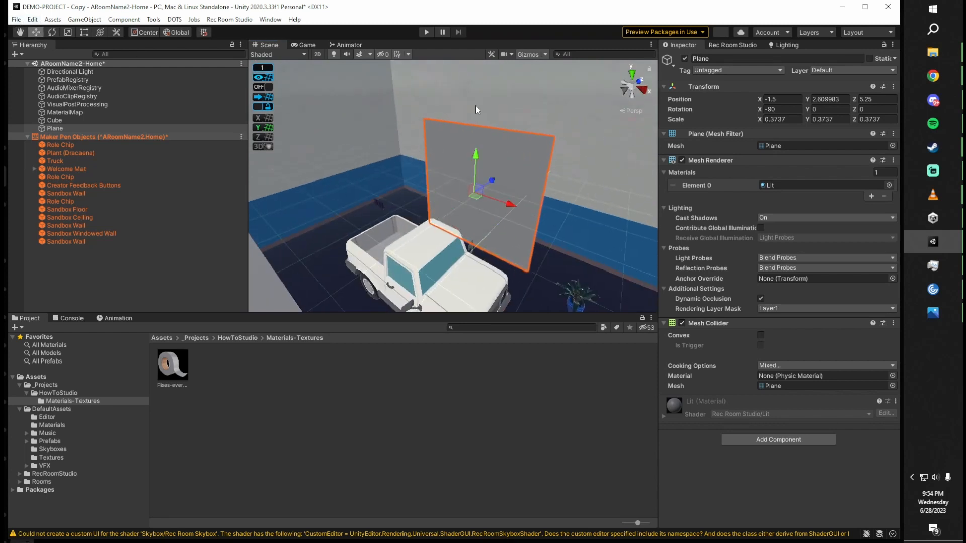
pyautogui.moveTo(481, 191); pyautogui.dragTo(442, 140)
pyautogui.moveTo(488, 129); pyautogui.dragTo(519, 120, button='right')
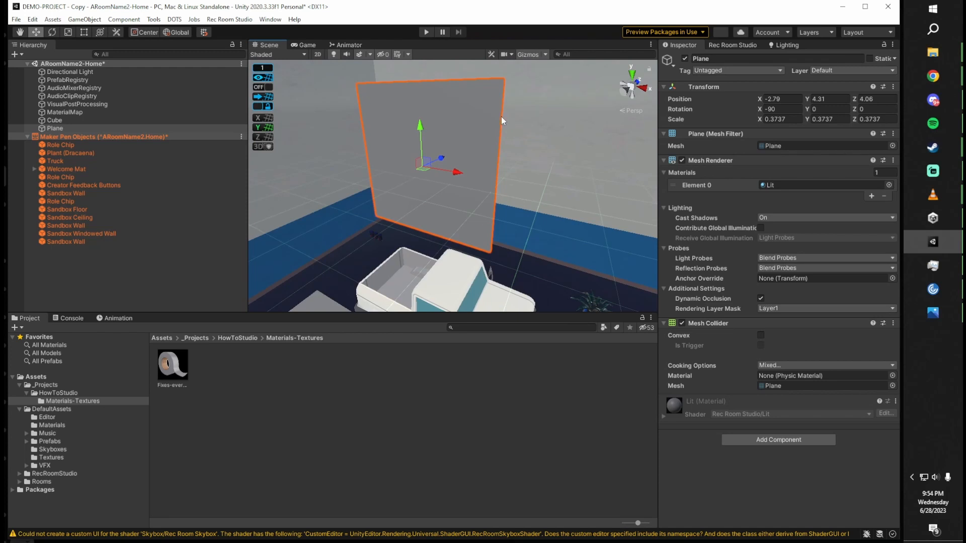
pyautogui.press('w')
pyautogui.moveTo(501, 117); pyautogui.dragTo(521, 104, button='right')
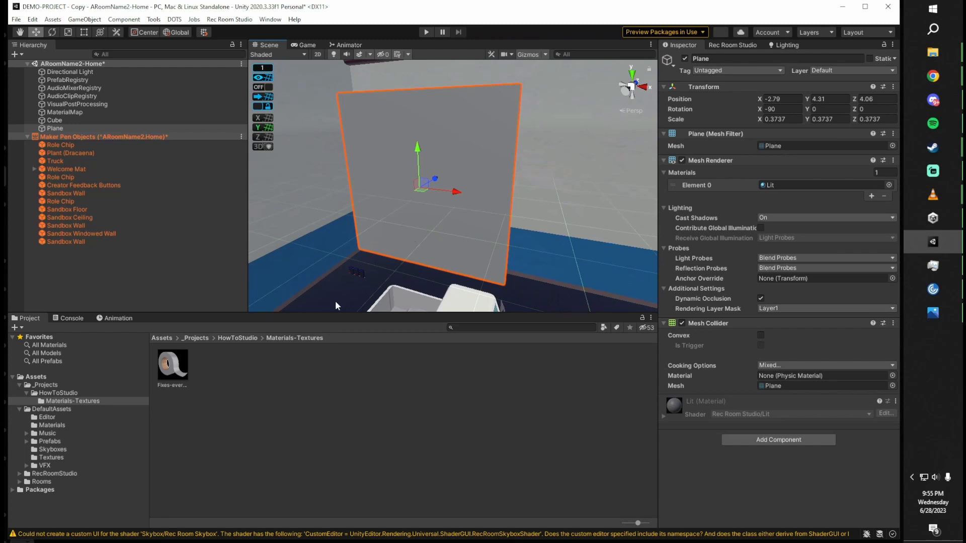
# Step: Create a new material named Duct-tape in the Materials-Textures folder
pyautogui.rightClick(243, 404)
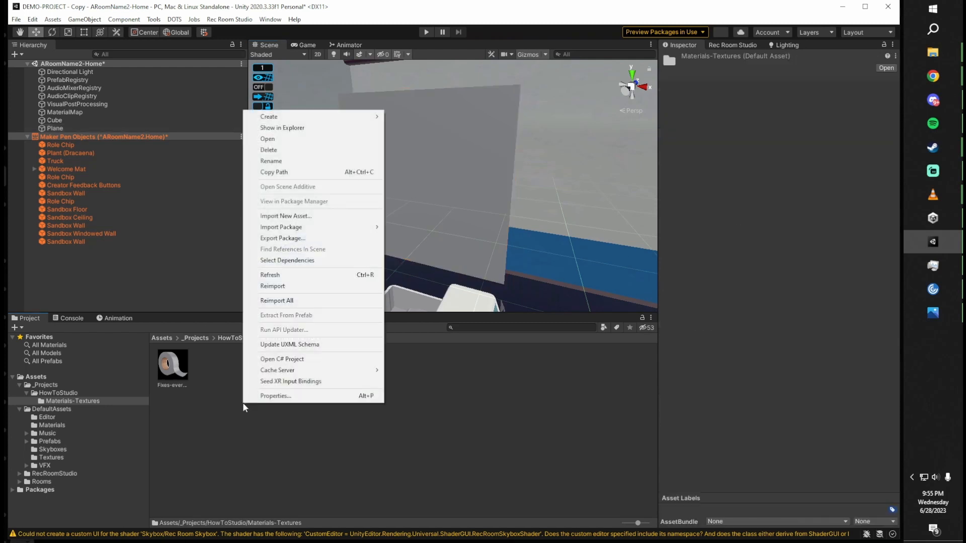
pyautogui.moveTo(328, 116)
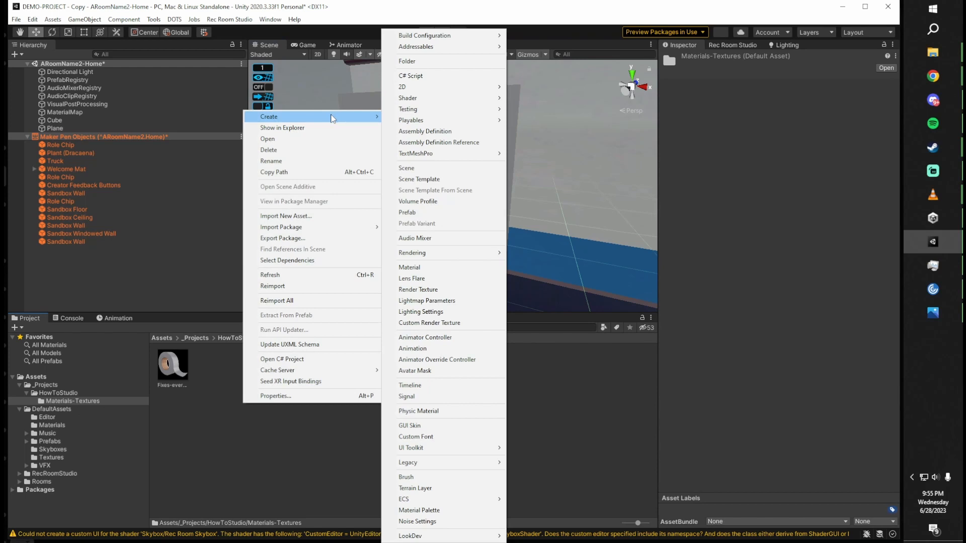
pyautogui.click(474, 269)
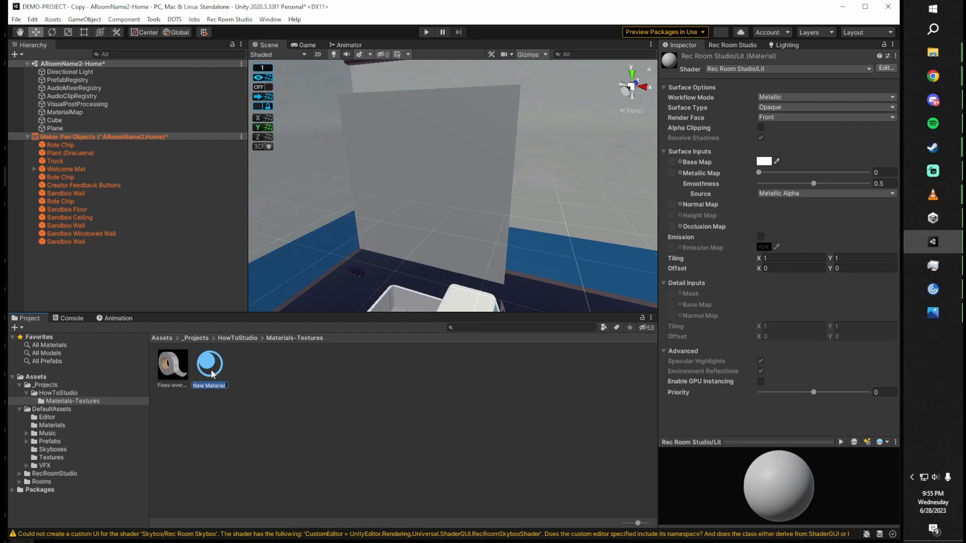
pyautogui.write('Duct-tape')
pyautogui.press('Return')
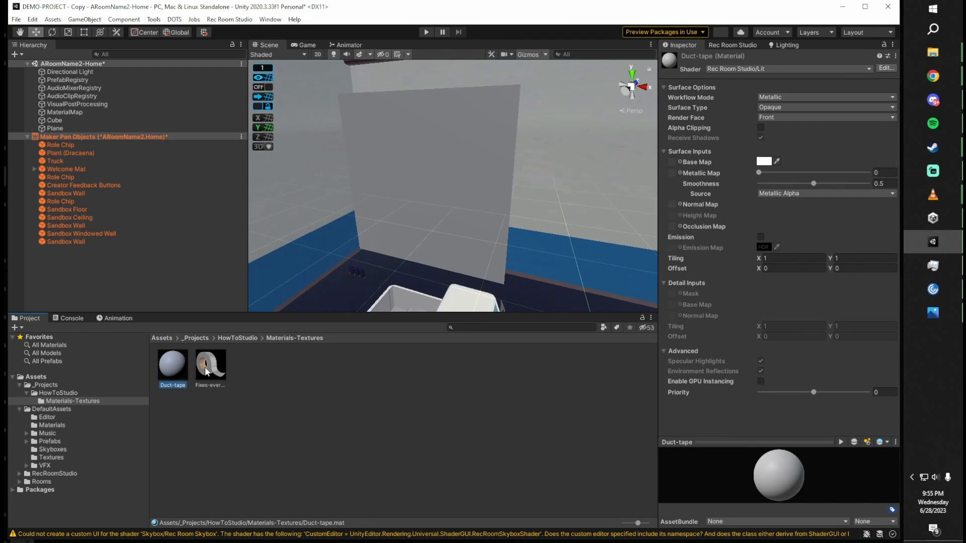
# Step: Assign the Fixes-everything texture to the Base Map of the Duct-tape material, and deselect the material
pyautogui.click(221, 373)
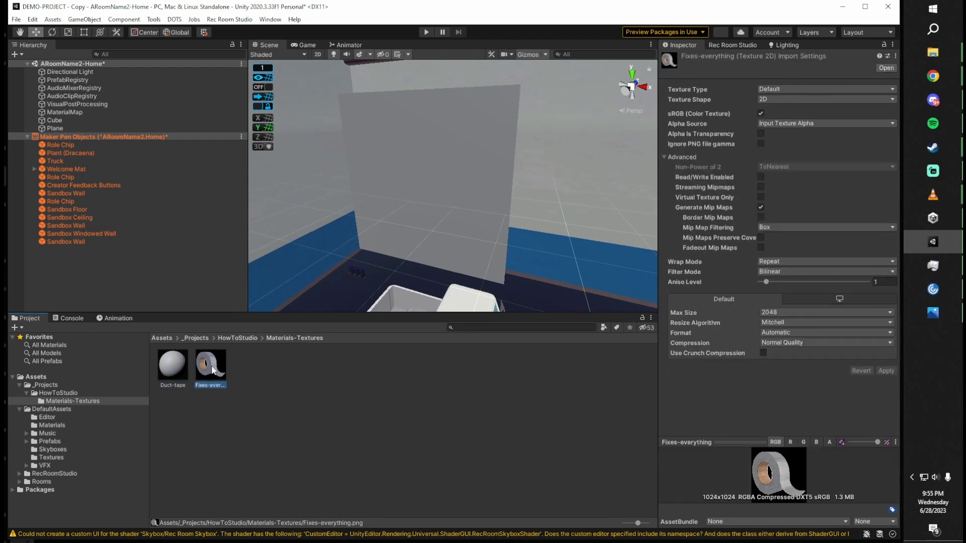
pyautogui.click(181, 368)
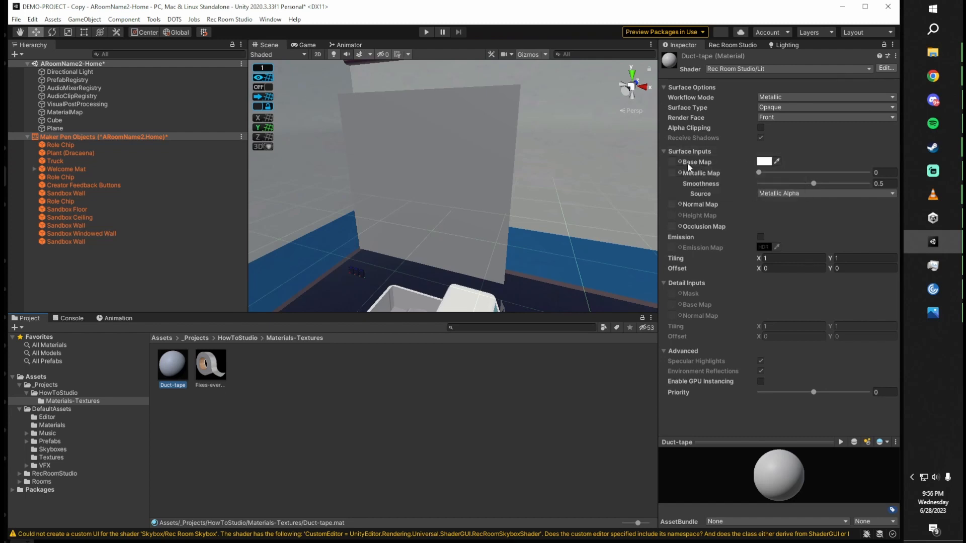
pyautogui.moveTo(691, 162)
pyautogui.click(211, 367)
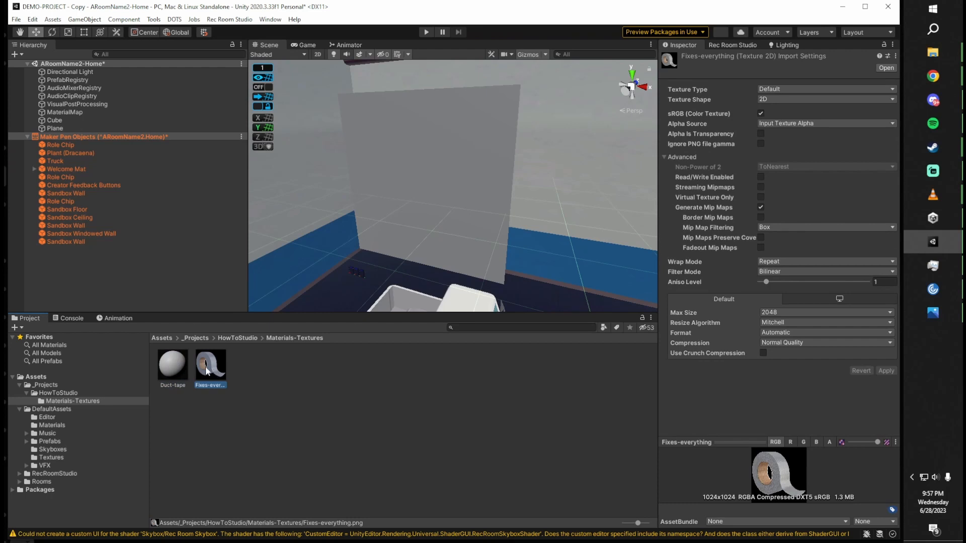
pyautogui.click(170, 369)
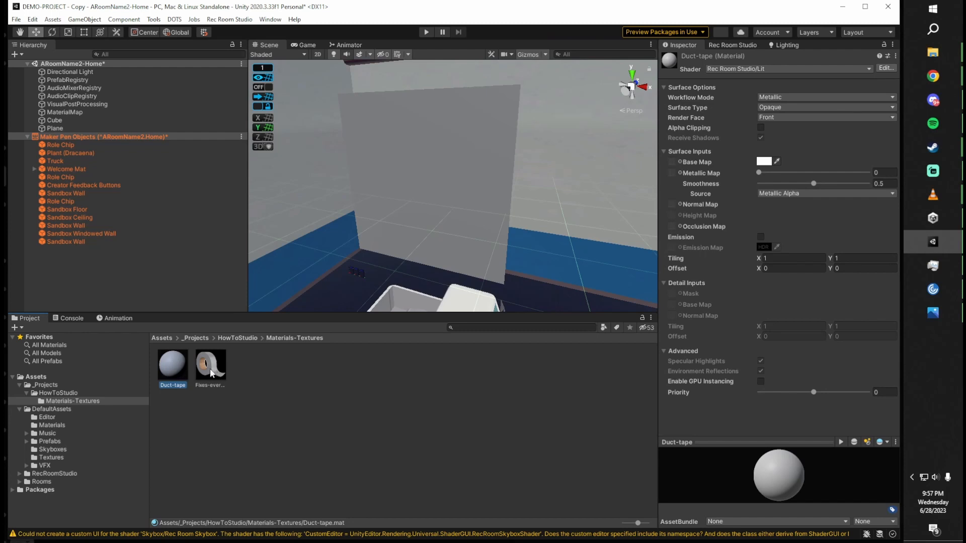
pyautogui.moveTo(214, 372); pyautogui.dragTo(672, 161)
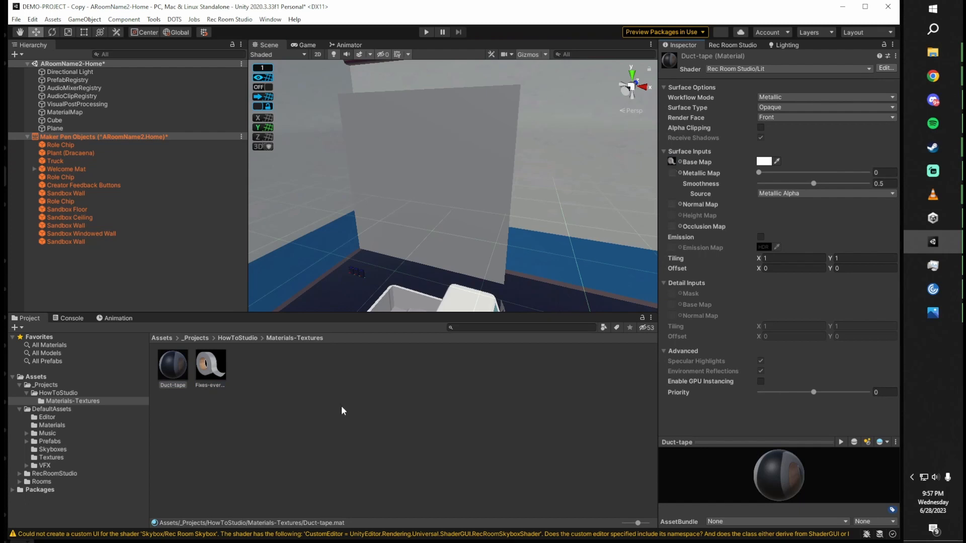
pyautogui.click(304, 433)
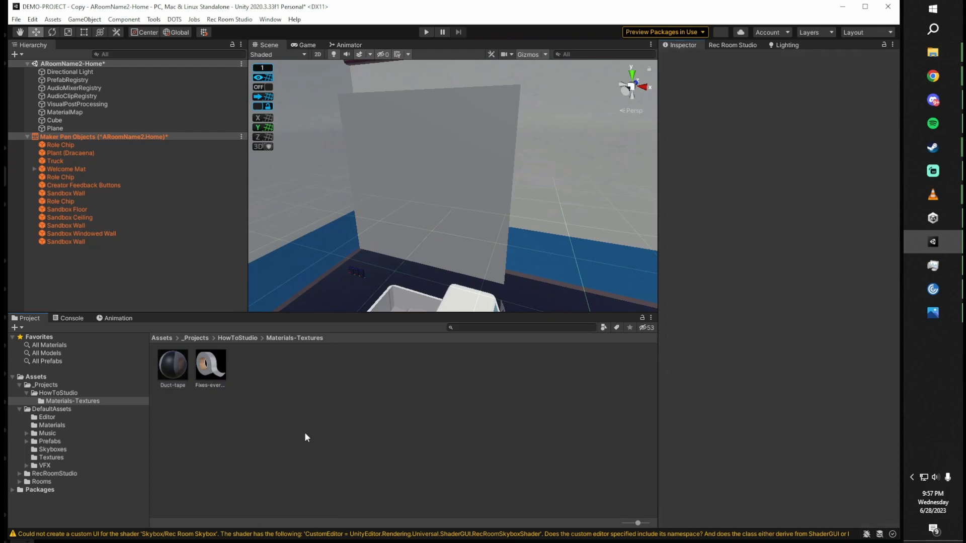
# Step: Apply the Duct-tape material to the plane in the scene and check it on the selected plane
pyautogui.click(173, 374)
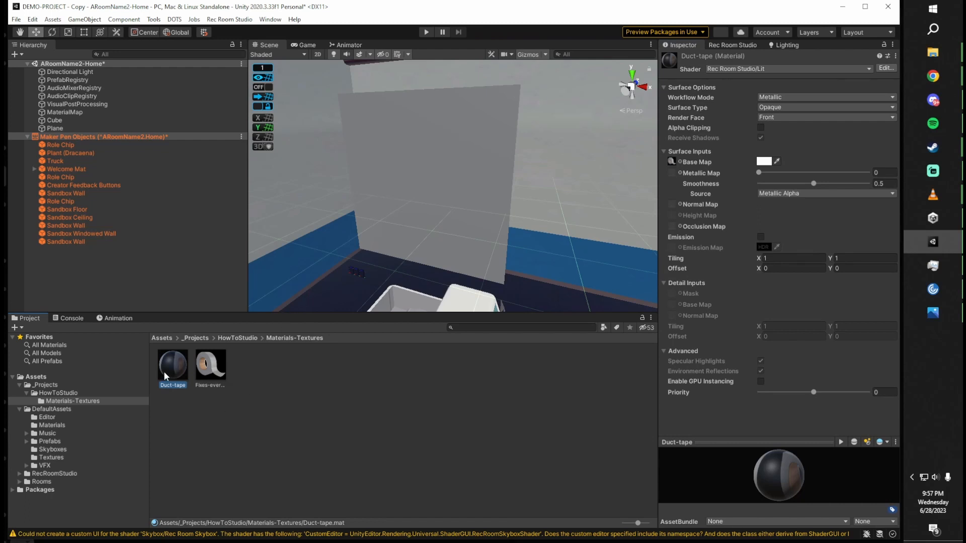
pyautogui.moveTo(164, 372); pyautogui.dragTo(457, 165)
pyautogui.click(457, 166)
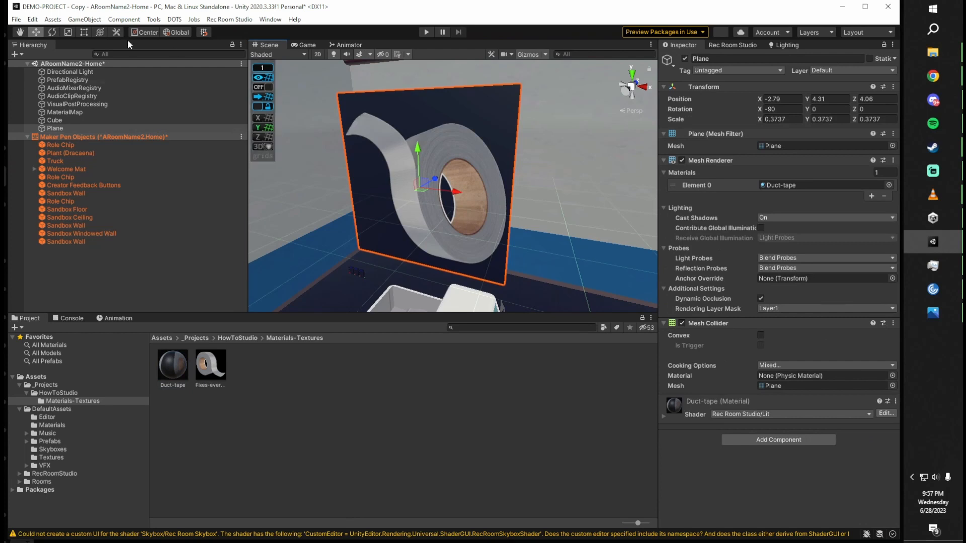
pyautogui.click(182, 364)
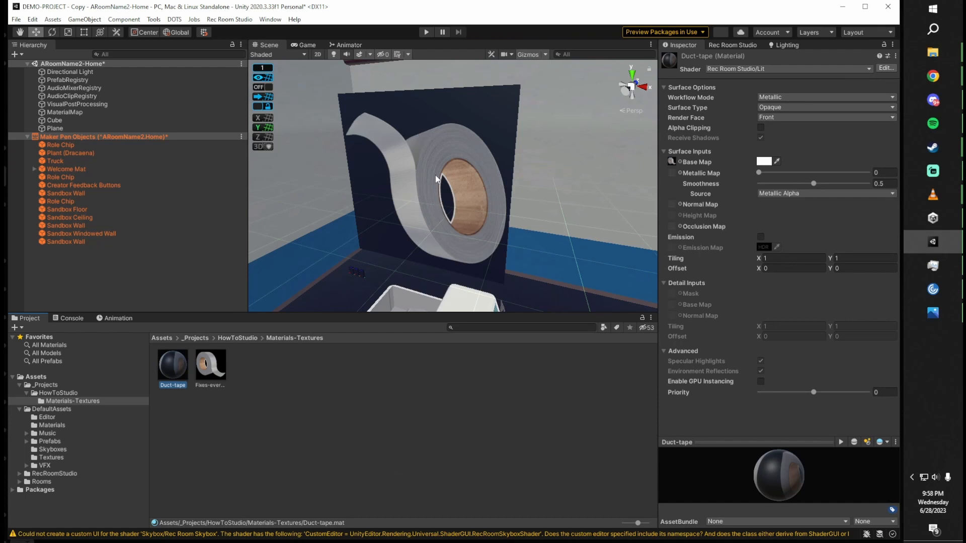
pyautogui.click(429, 149)
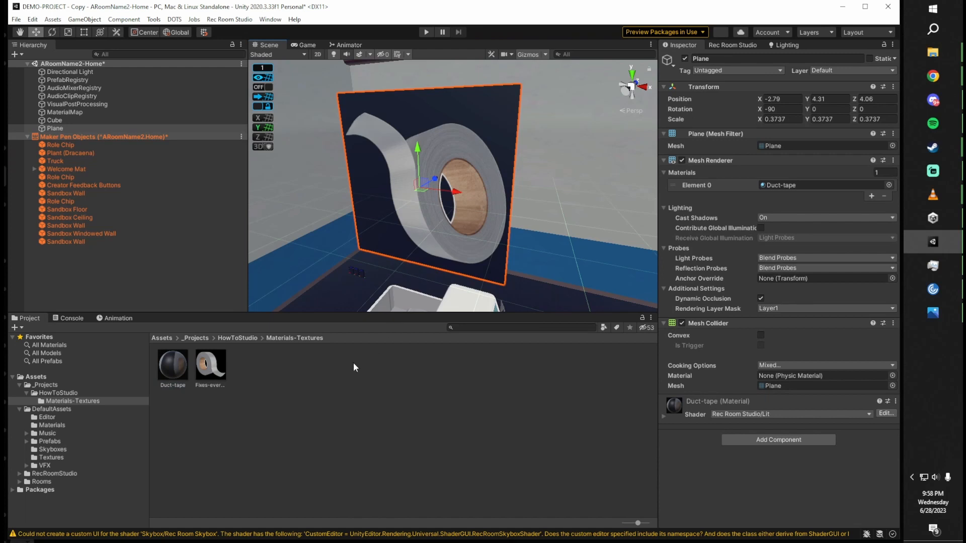
# Step: Change the Duct-tape material's surface type to Transparent
pyautogui.click(173, 369)
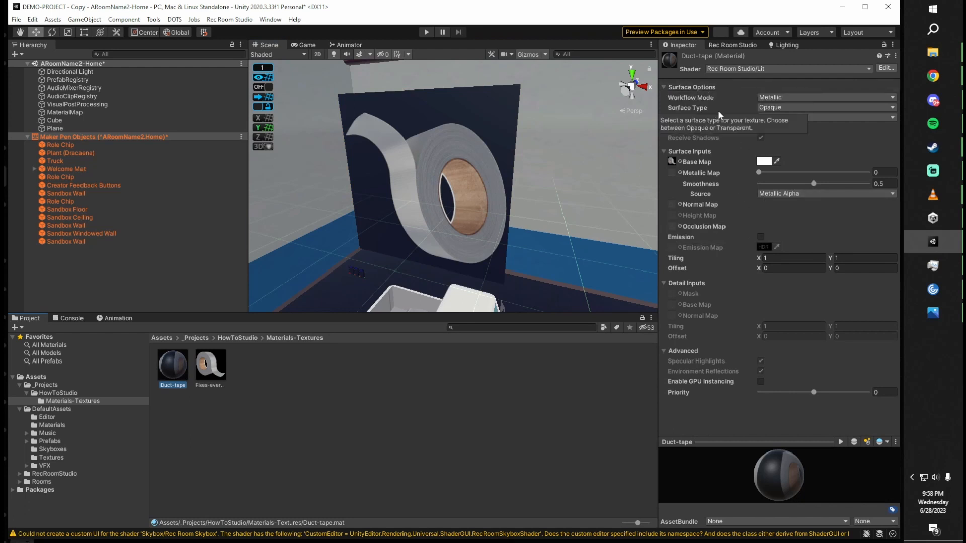
pyautogui.click(802, 108)
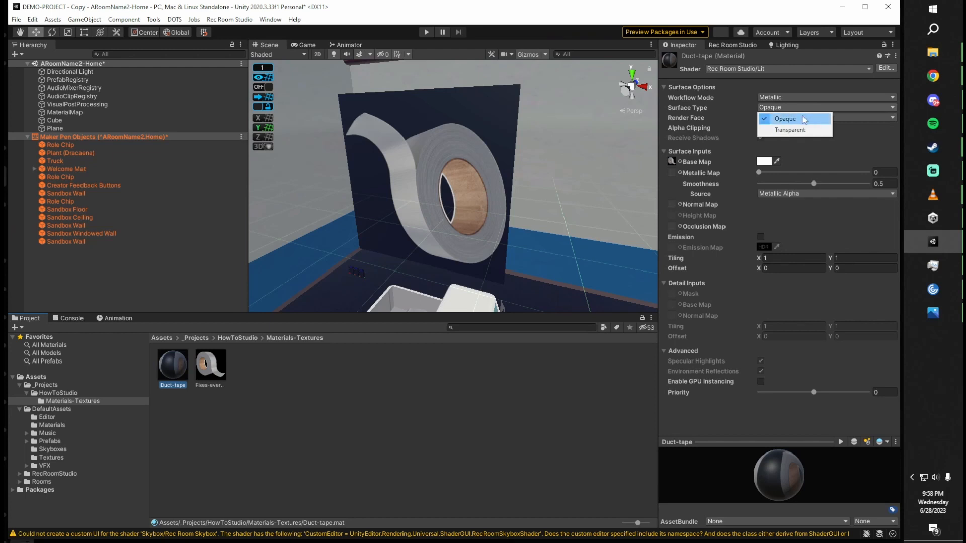
pyautogui.click(790, 129)
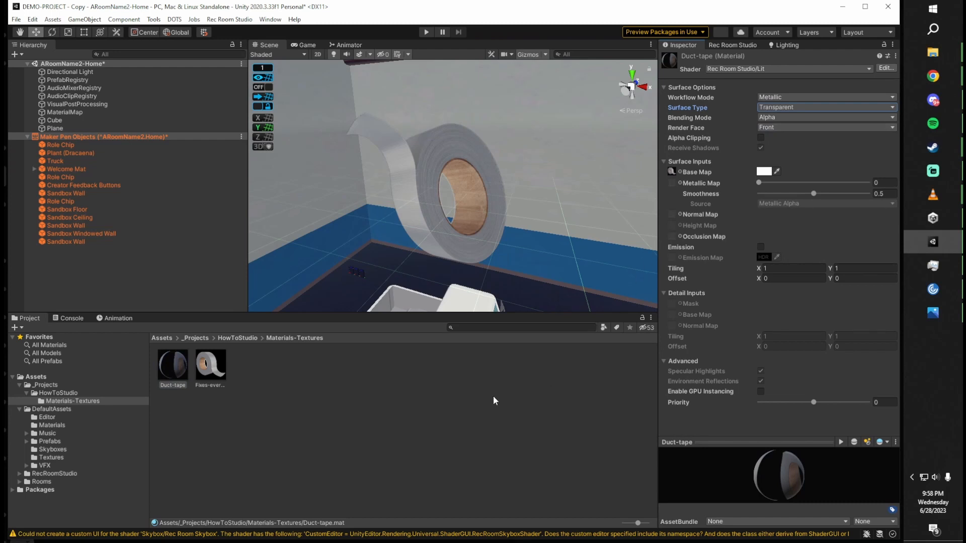
# Step: Rotate the plane half a turn within its own face, to rotation X 90 and Z -180, turning the tape image upright
pyautogui.click(424, 161)
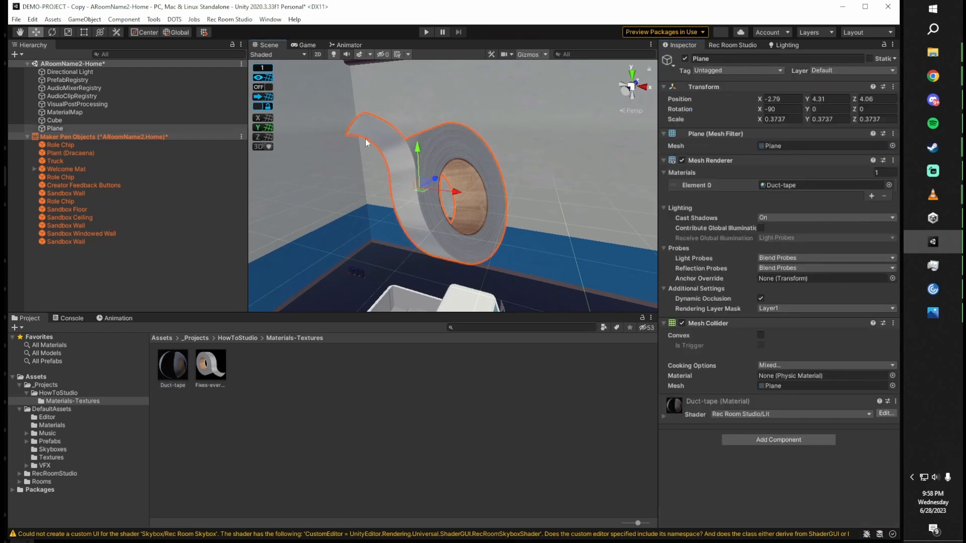
pyautogui.click(53, 33)
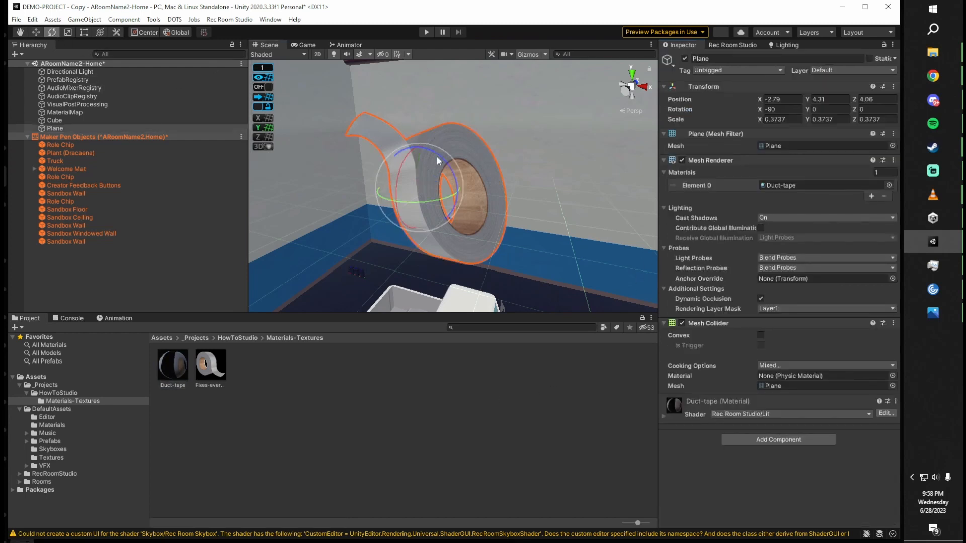
pyautogui.moveTo(443, 160); pyautogui.dragTo(557, 428)
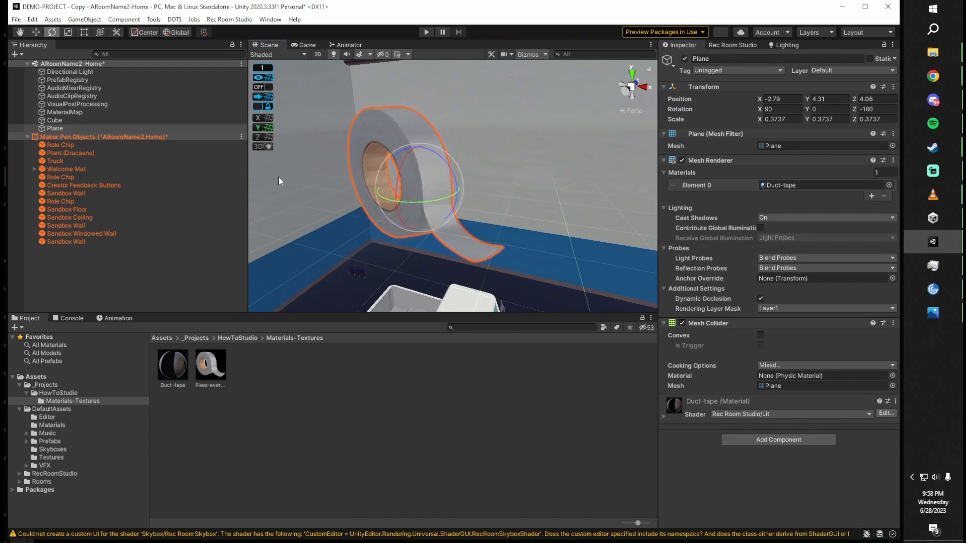
# Step: Move the duct tape plane close to the far wall, to about X -2.88 and Z 6.96, and deselect it
pyautogui.keyDown('alt'); pyautogui.moveTo(356, 145); pyautogui.dragTo(404, 139); pyautogui.keyUp('alt')
pyautogui.moveTo(405, 139); pyautogui.dragTo(425, 214, button='right')
pyautogui.moveTo(504, 171); pyautogui.dragTo(554, 125)
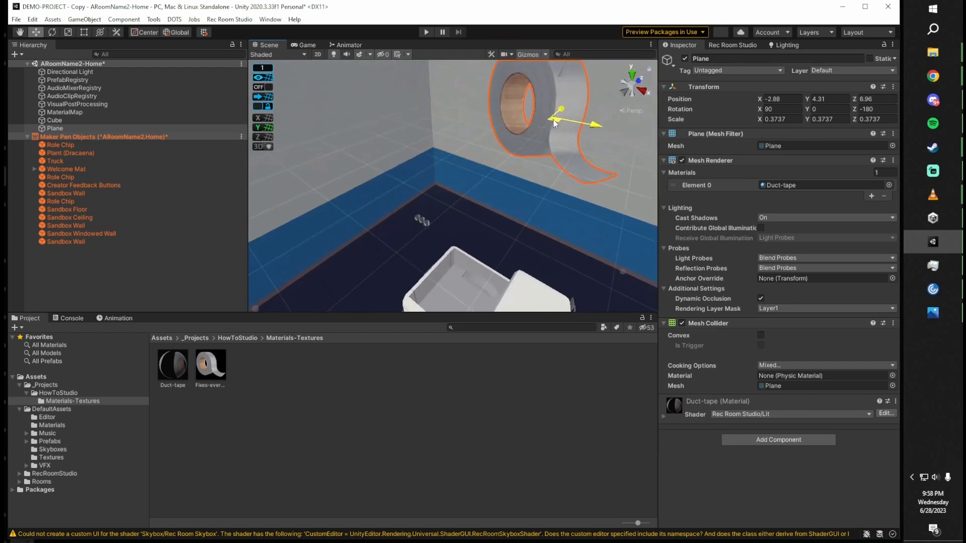
pyautogui.press('f')
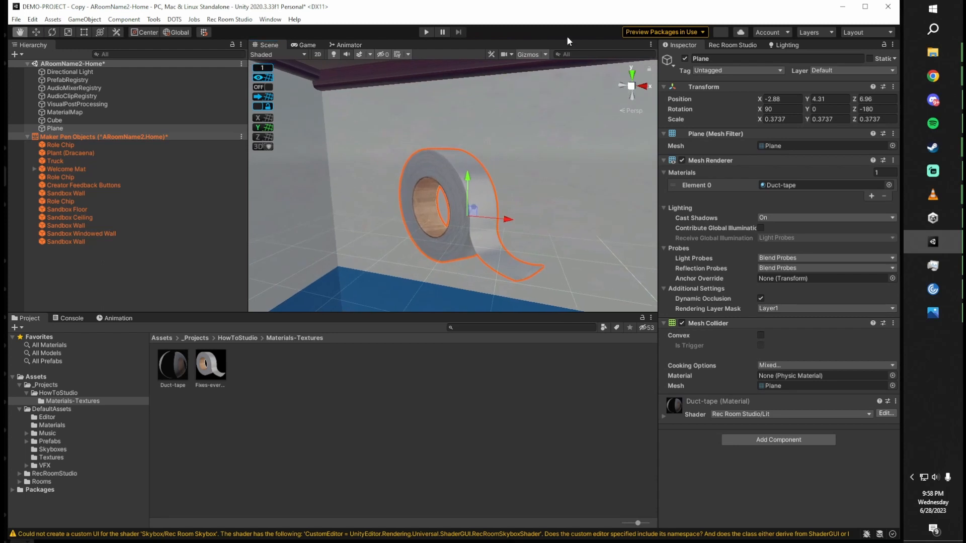
pyautogui.moveTo(465, 176); pyautogui.dragTo(497, 199, button='right')
pyautogui.press('s')
pyautogui.click(403, 411)
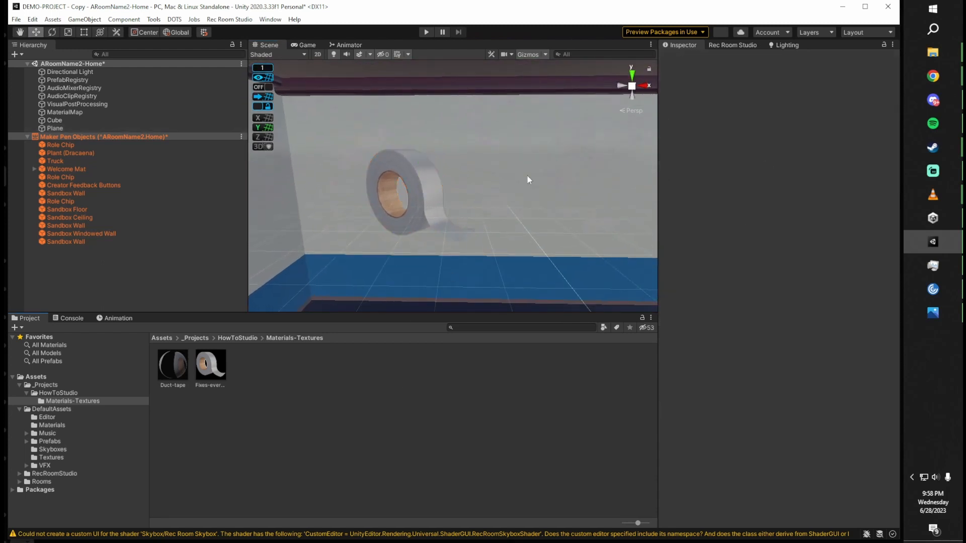
# Step: Rename the duct tape plane in the scene as Duct-tape-sticker
pyautogui.moveTo(527, 176); pyautogui.dragTo(436, 204, button='right')
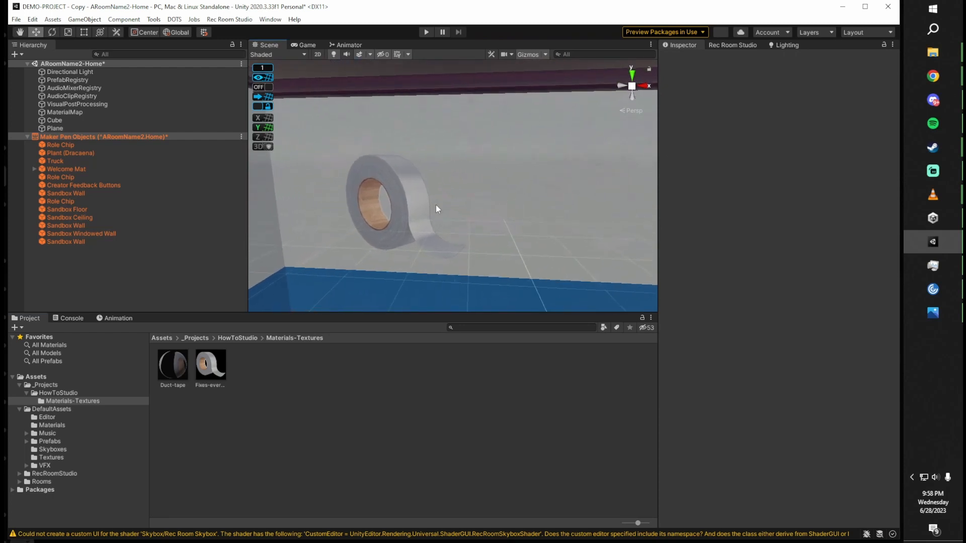
pyautogui.click(402, 210)
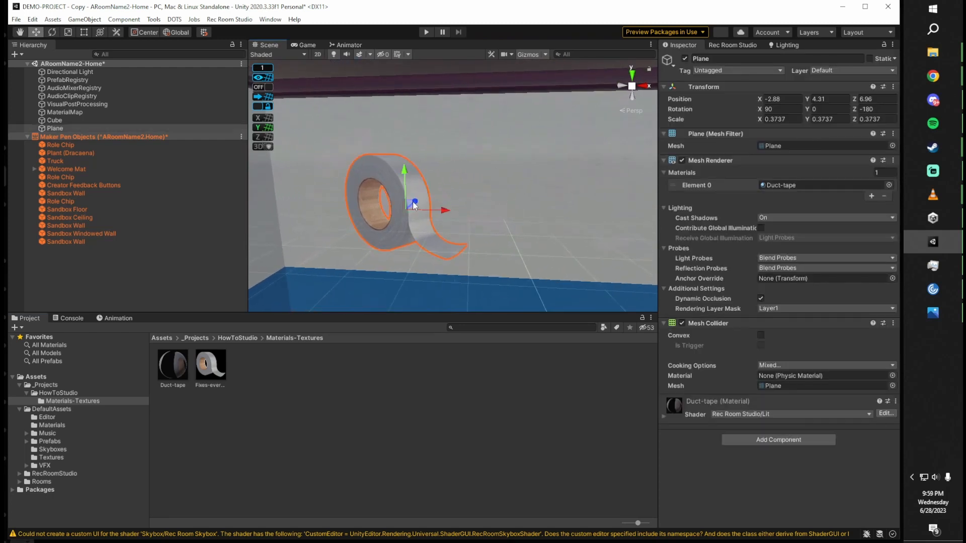
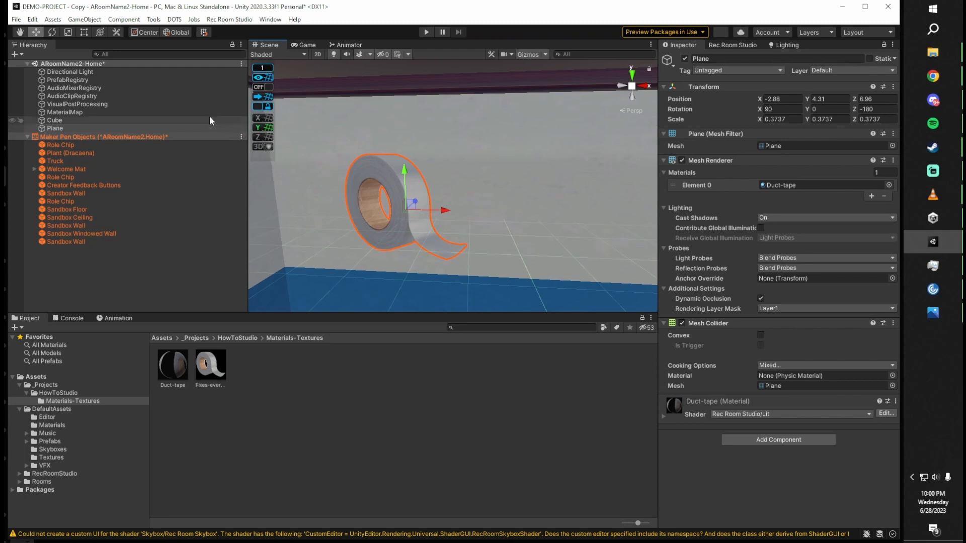
pyautogui.rightClick(55, 126)
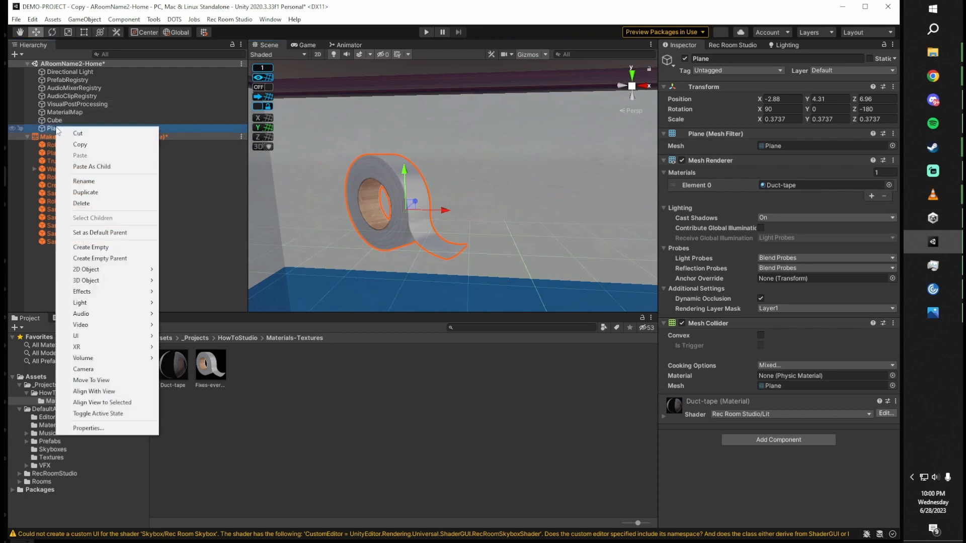
pyautogui.click(110, 183)
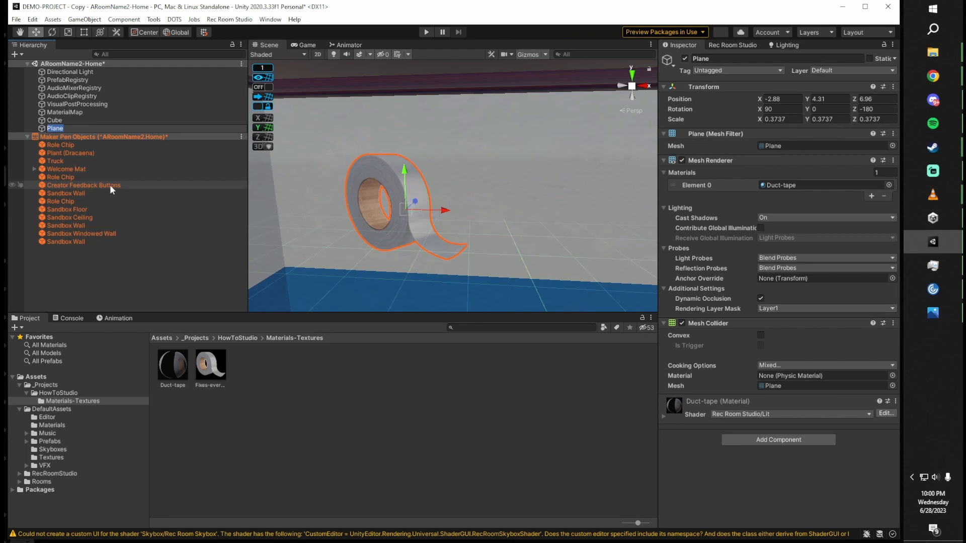
pyautogui.write('Duct-tape-sticker')
pyautogui.press('Return')
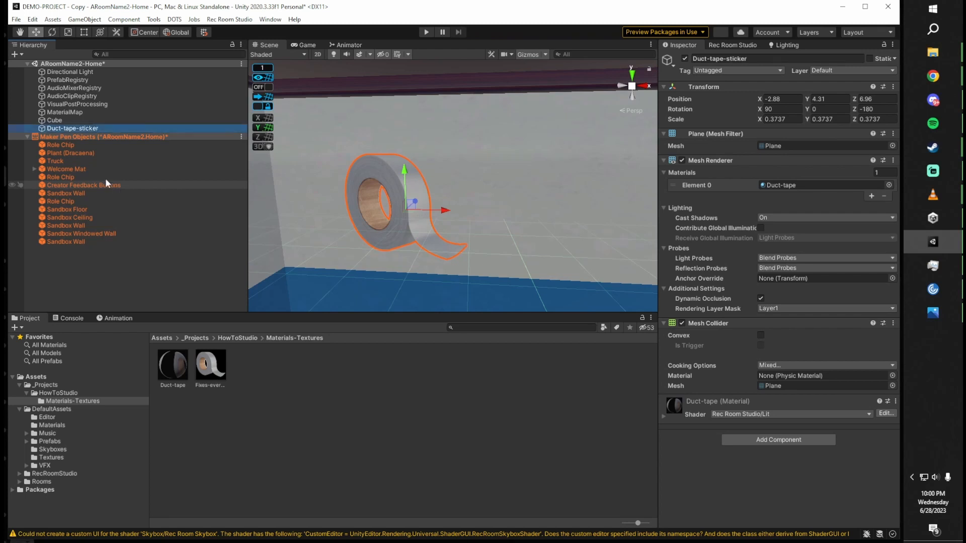
# Step: Append a 2 to the sticker object's name so it reads Duct-tape-sticker2
pyautogui.click(75, 128)
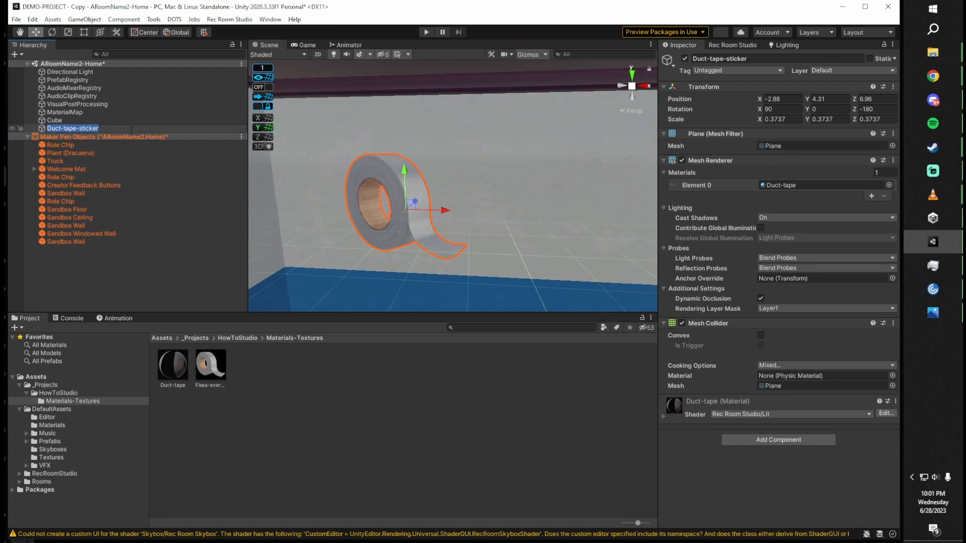
pyautogui.click(131, 130)
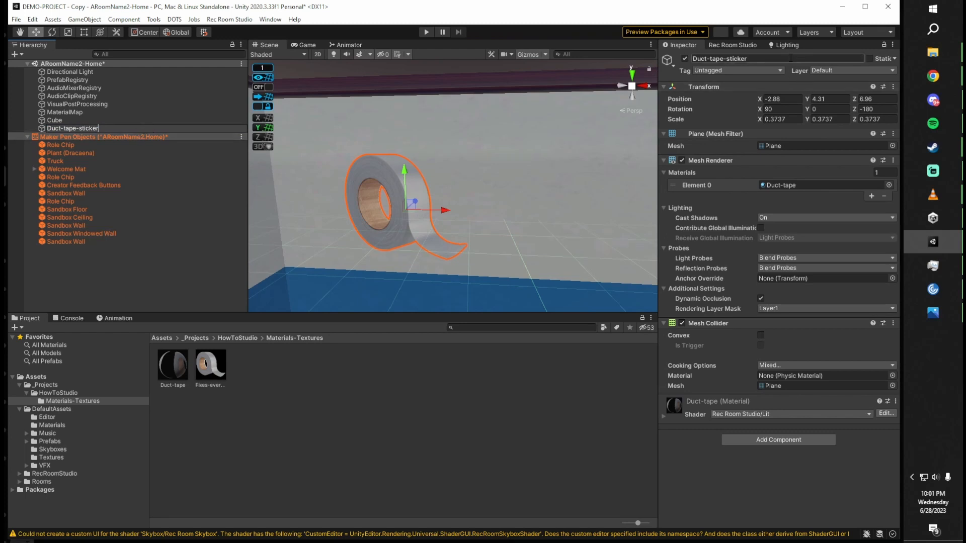
pyautogui.click(791, 58)
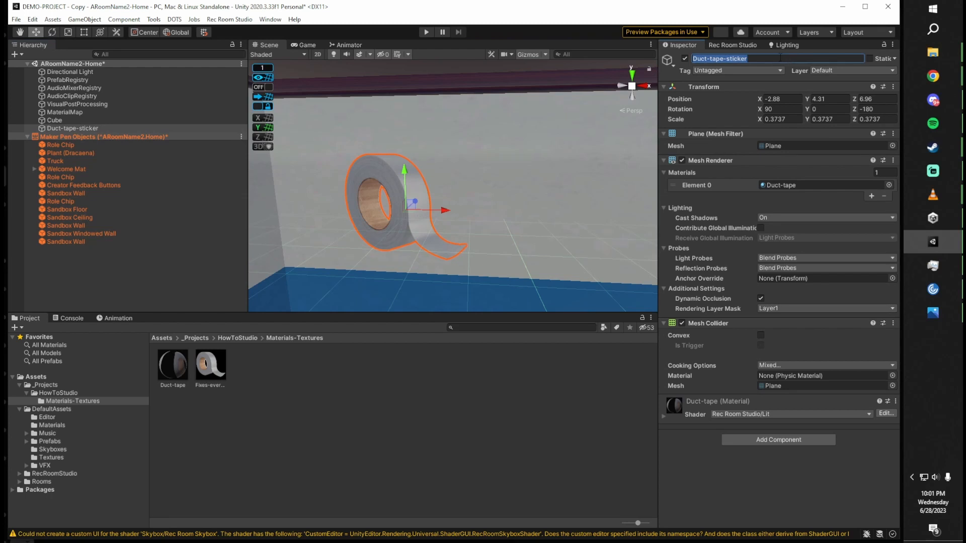
pyautogui.click(779, 58)
pyautogui.write('2')
pyautogui.press('Return')
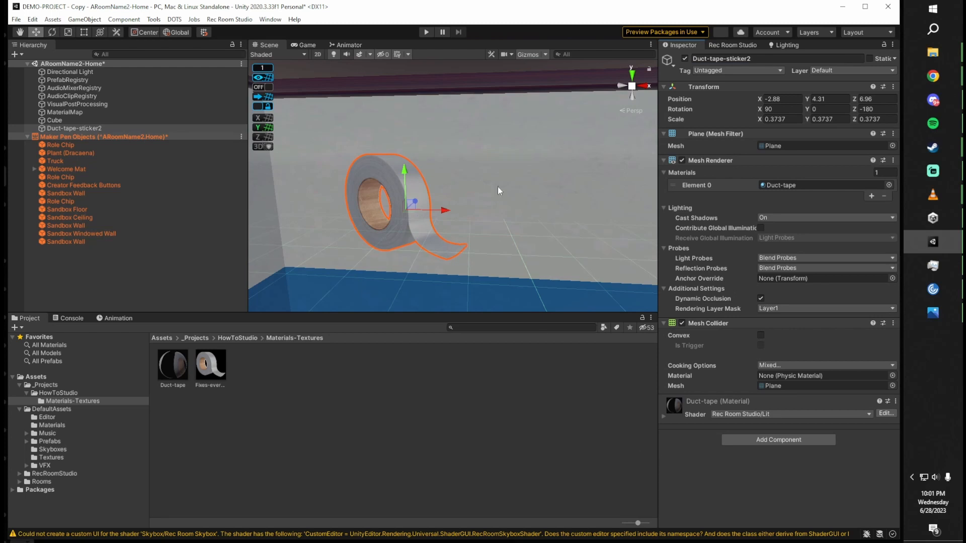
# Step: Move the duct tape sticker closer against the far wall, to about Z 7.12
pyautogui.keyDown('alt'); pyautogui.moveTo(498, 190); pyautogui.dragTo(315, 217); pyautogui.keyUp('alt')
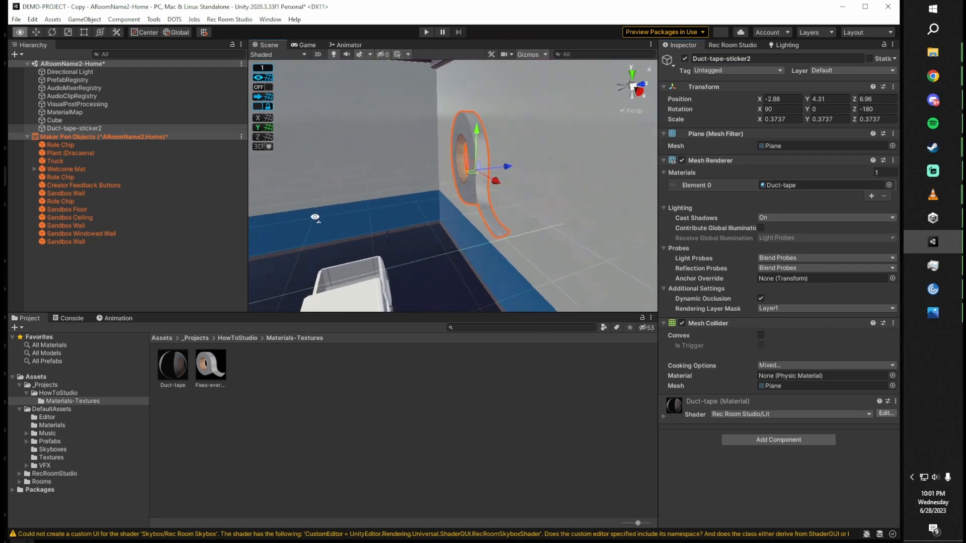
pyautogui.moveTo(315, 218); pyautogui.dragTo(369, 210, button='right')
pyautogui.moveTo(471, 174); pyautogui.dragTo(521, 163)
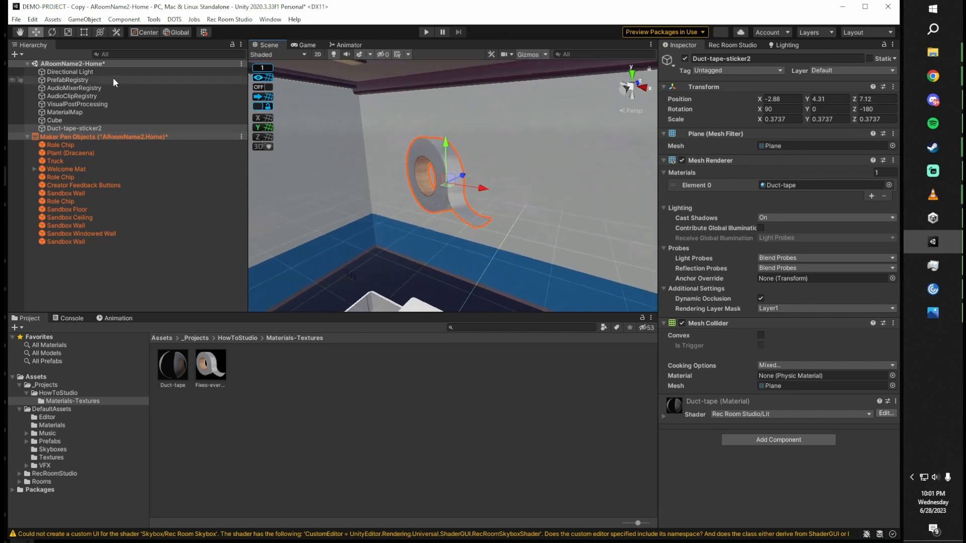
pyautogui.moveTo(408, 216); pyautogui.dragTo(429, 232, button='right')
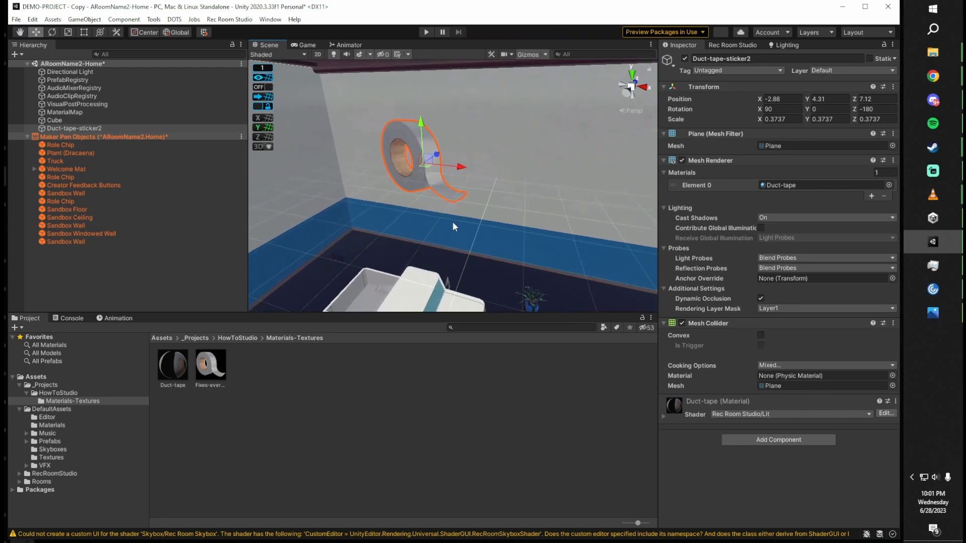
# Step: Create a folder named Prefabs inside the HowToStudio project folder
pyautogui.click(64, 129)
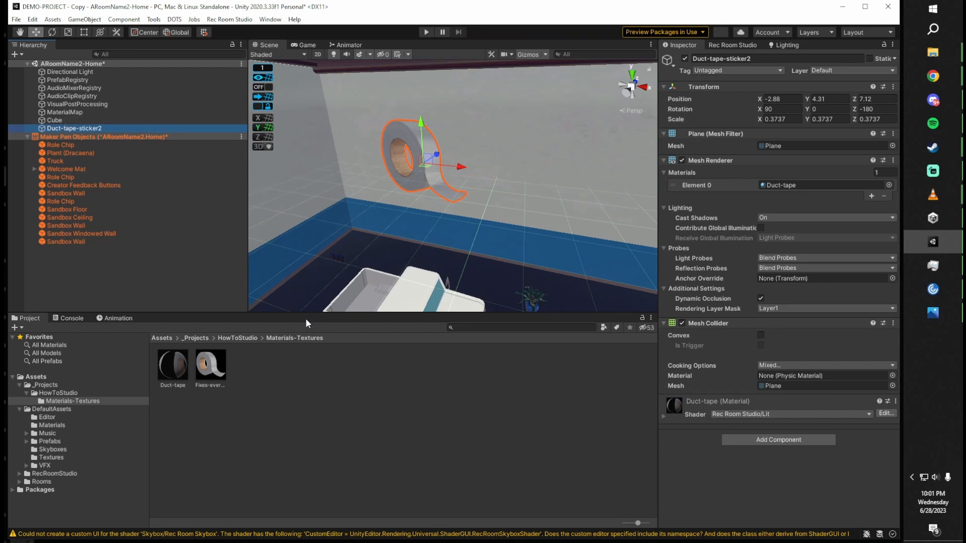
pyautogui.click(297, 389)
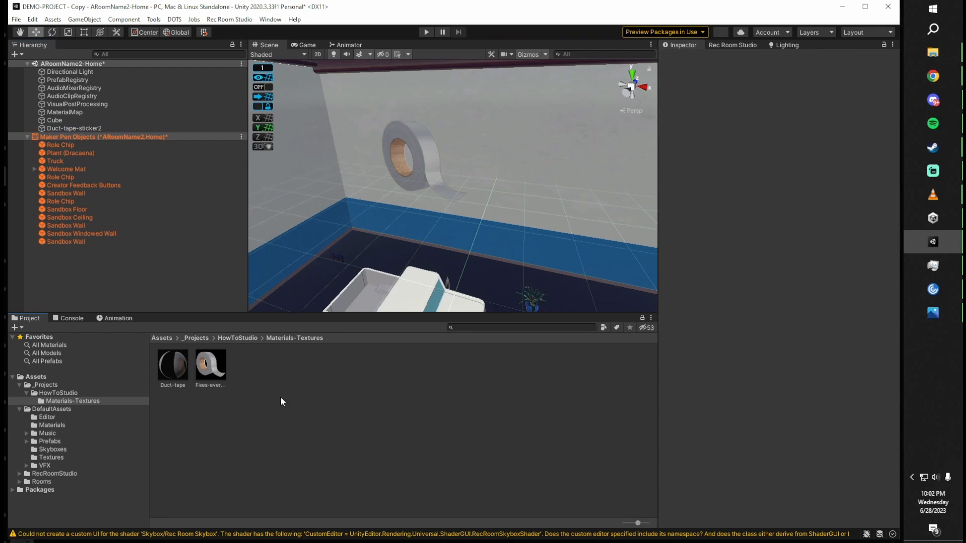
pyautogui.click(241, 338)
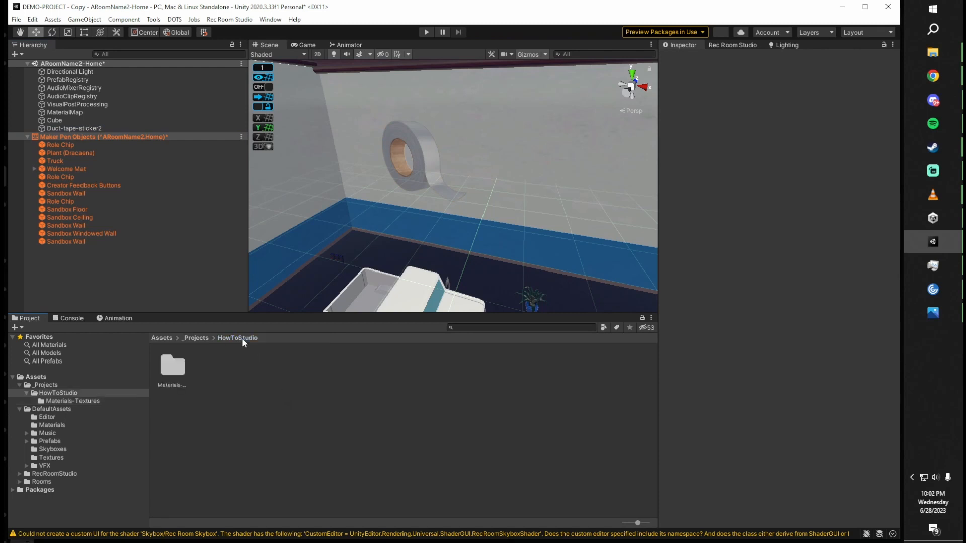
pyautogui.rightClick(228, 364)
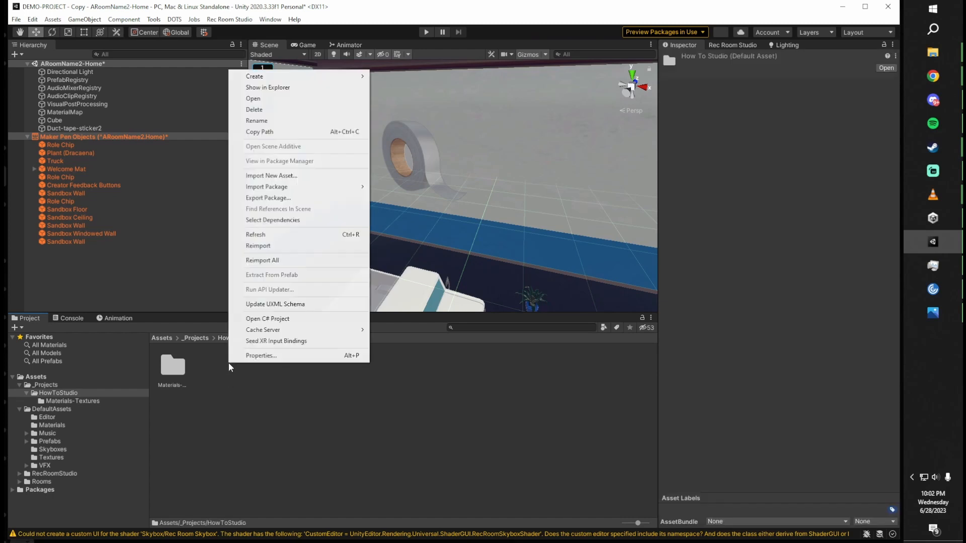
pyautogui.moveTo(324, 79)
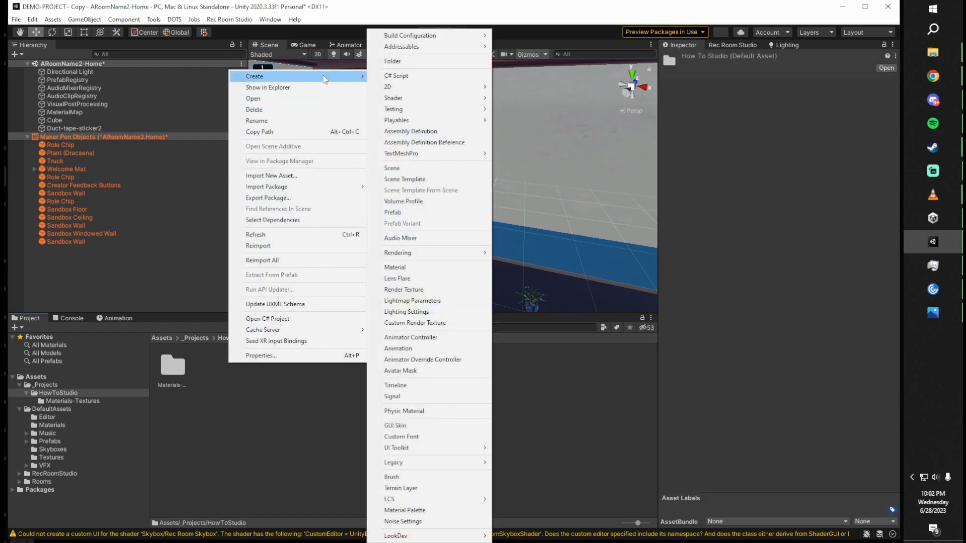
pyautogui.click(425, 61)
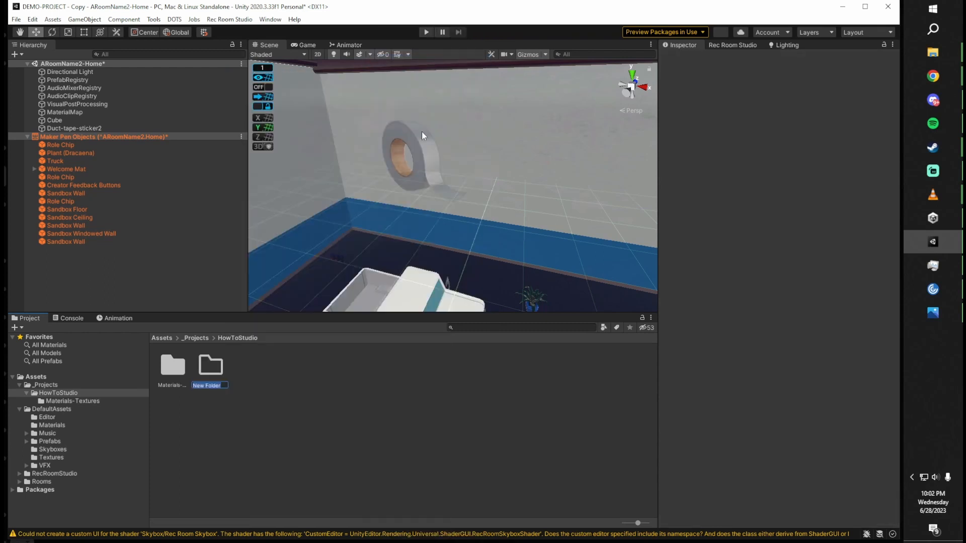
pyautogui.write('Prefabs')
pyautogui.press('Return')
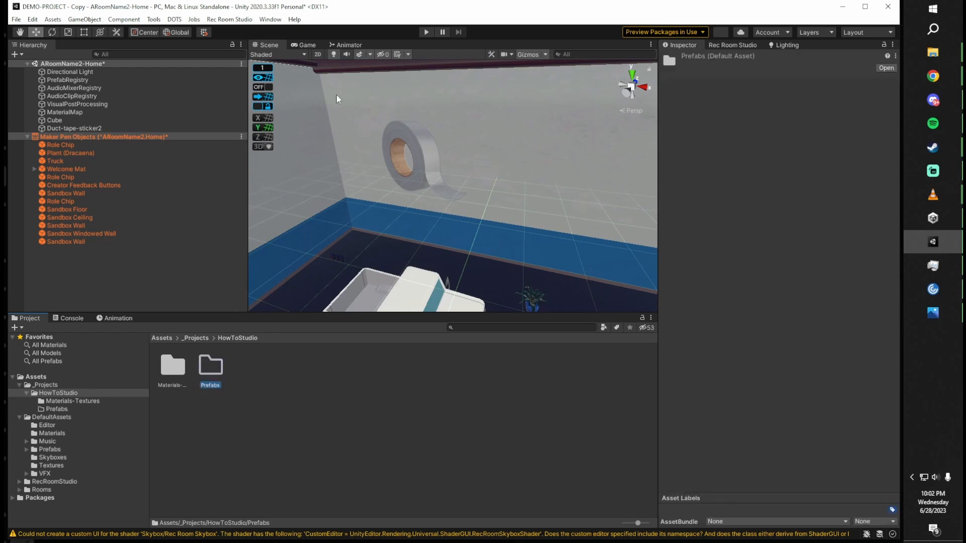
# Step: Make a prefab of the Duct-tape-sticker2 scene object in the new Prefabs folder and deselect it
pyautogui.doubleClick(209, 375)
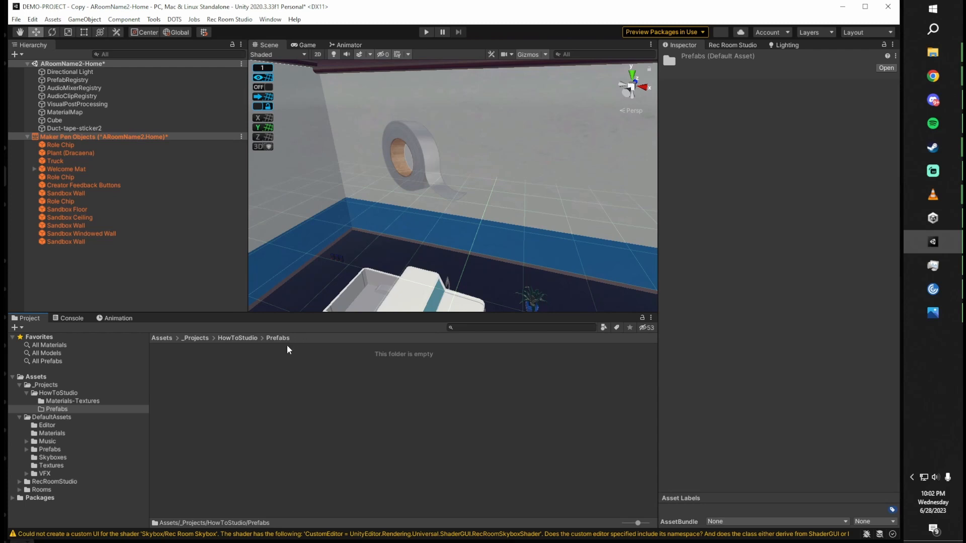
pyautogui.moveTo(395, 204); pyautogui.dragTo(433, 190, button='right')
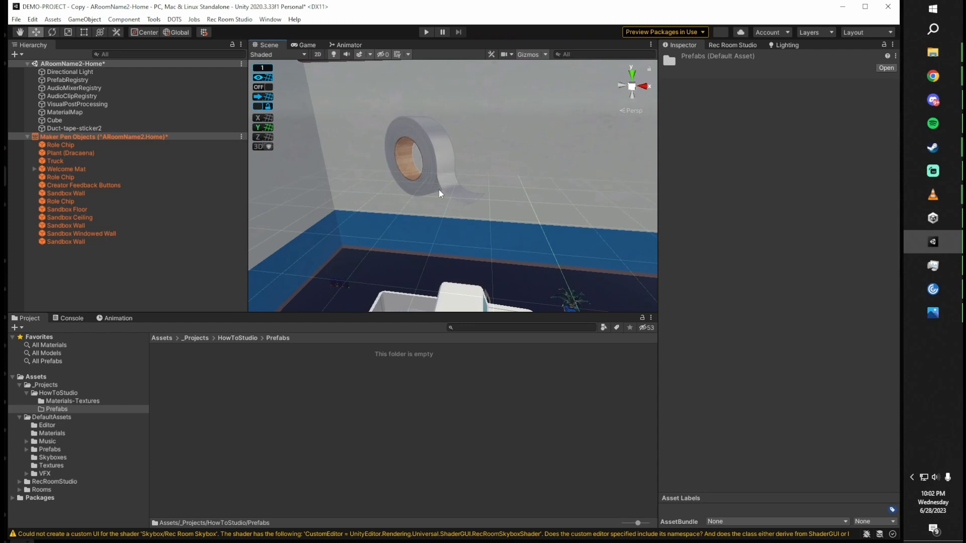
pyautogui.moveTo(439, 191); pyautogui.dragTo(403, 203, button='right')
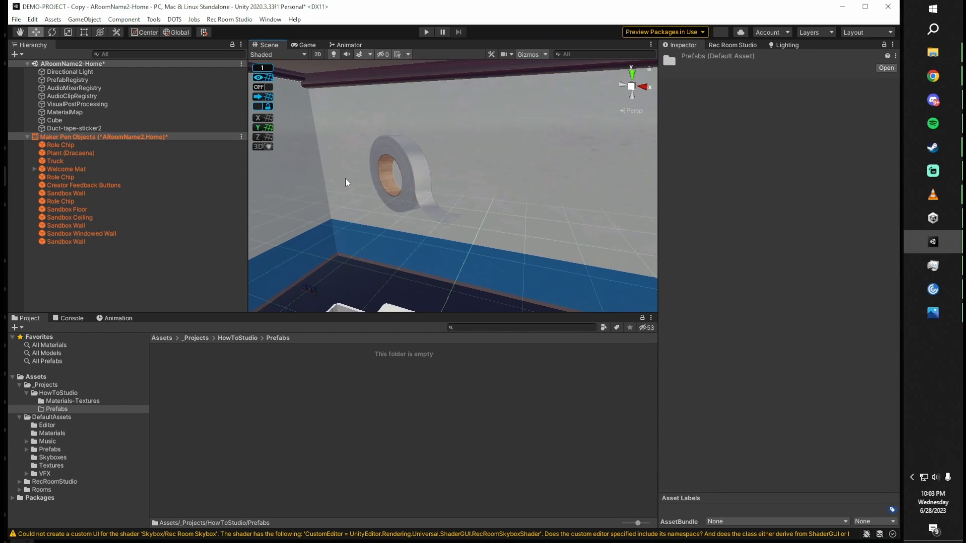
pyautogui.click(92, 127)
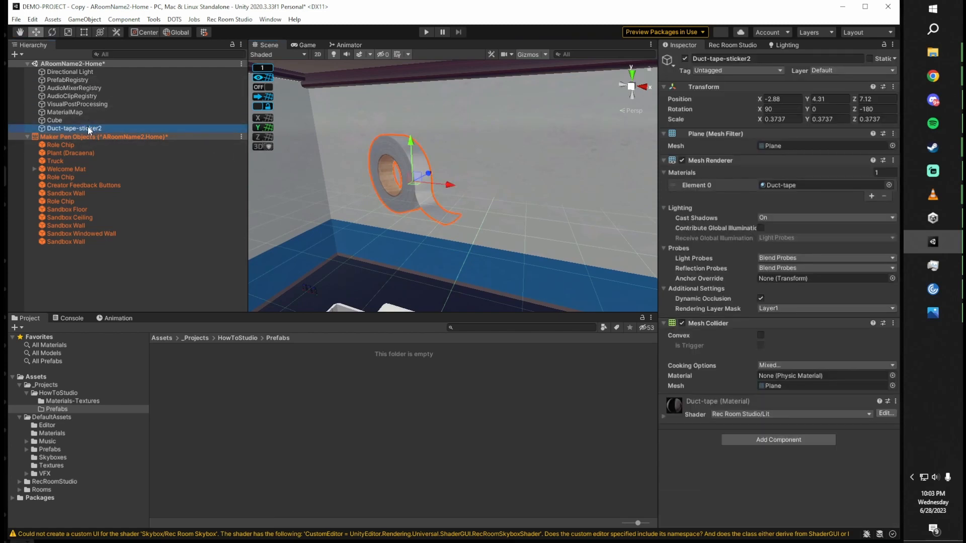
pyautogui.moveTo(88, 126); pyautogui.dragTo(264, 411)
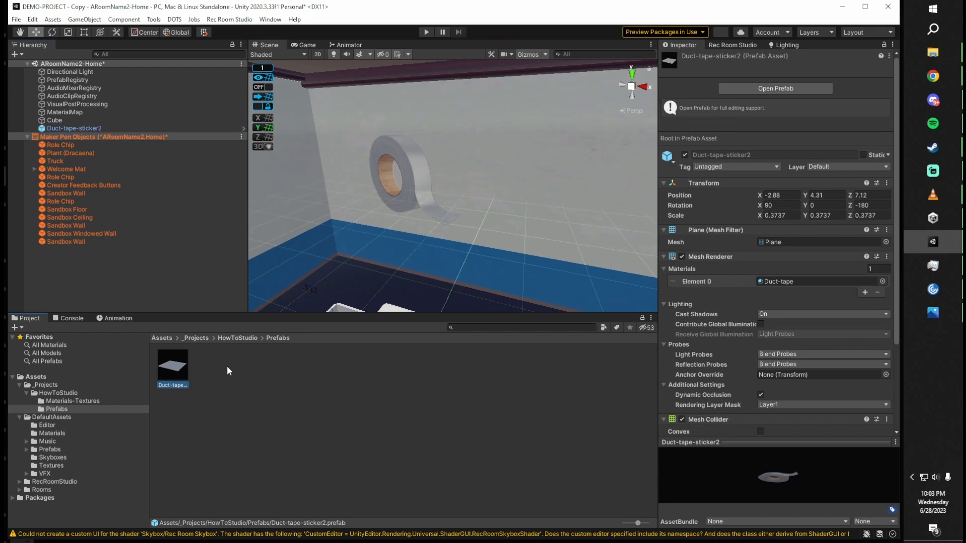
pyautogui.click(218, 396)
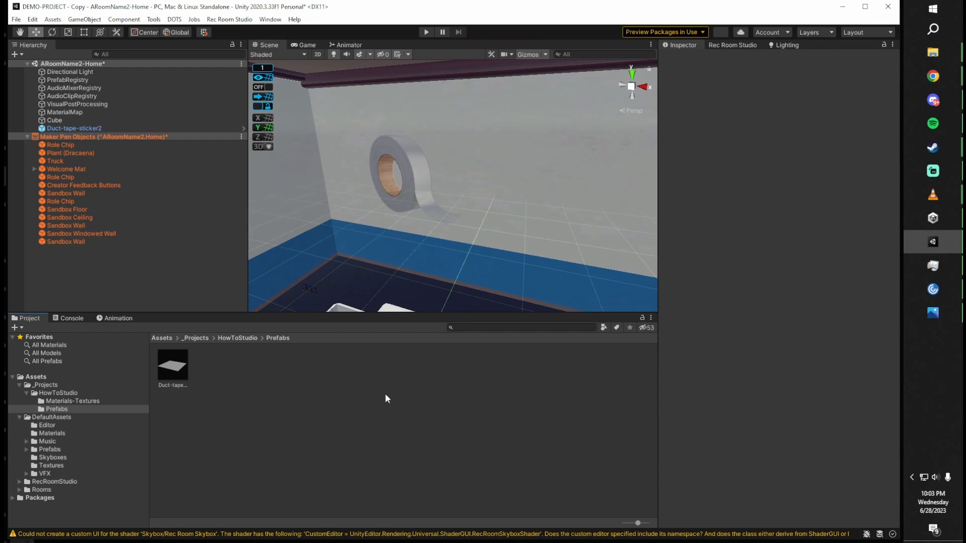
# Step: Compare the properties of the Duct-tape-sticker2 prefab asset with those of its instance in the scene
pyautogui.keyDown('alt'); pyautogui.moveTo(401, 274); pyautogui.dragTo(435, 252); pyautogui.keyUp('alt')
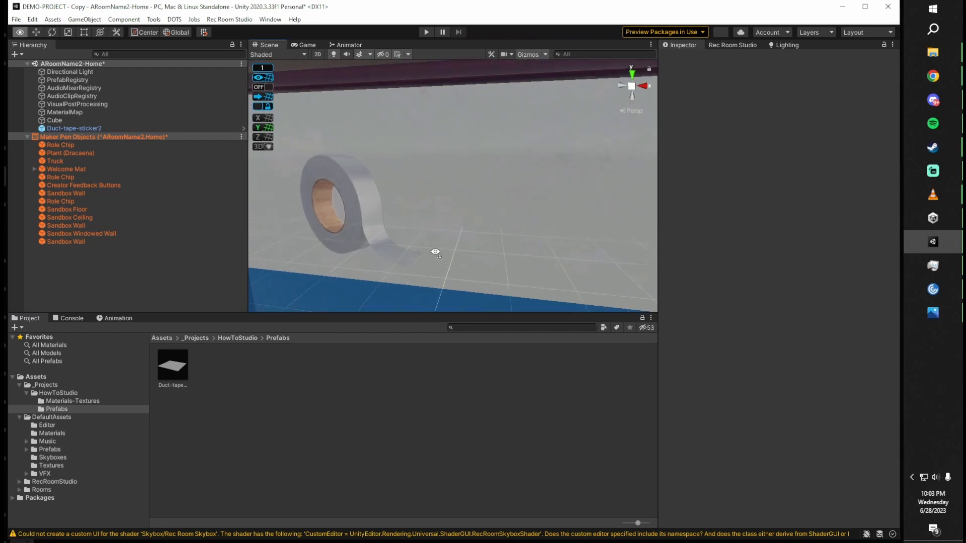
pyautogui.press('s')
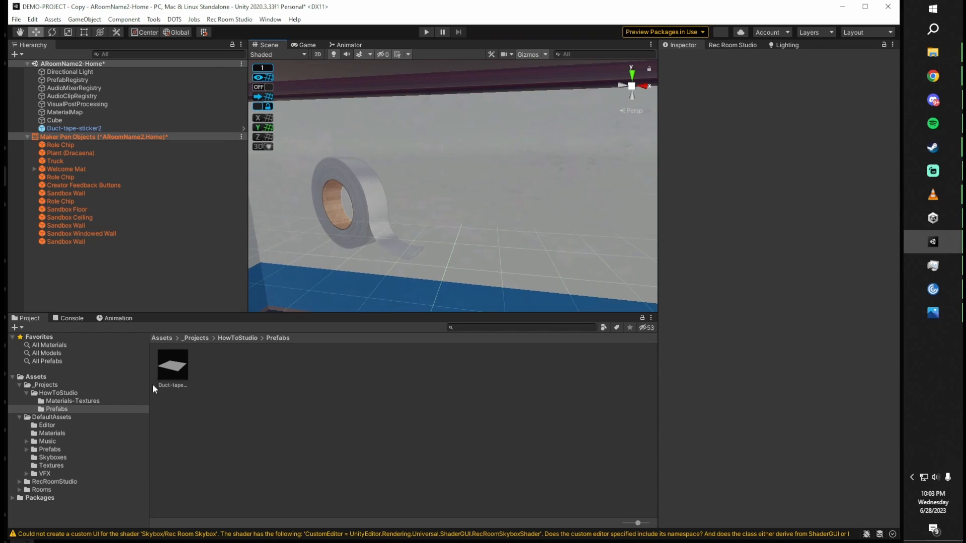
pyautogui.click(177, 374)
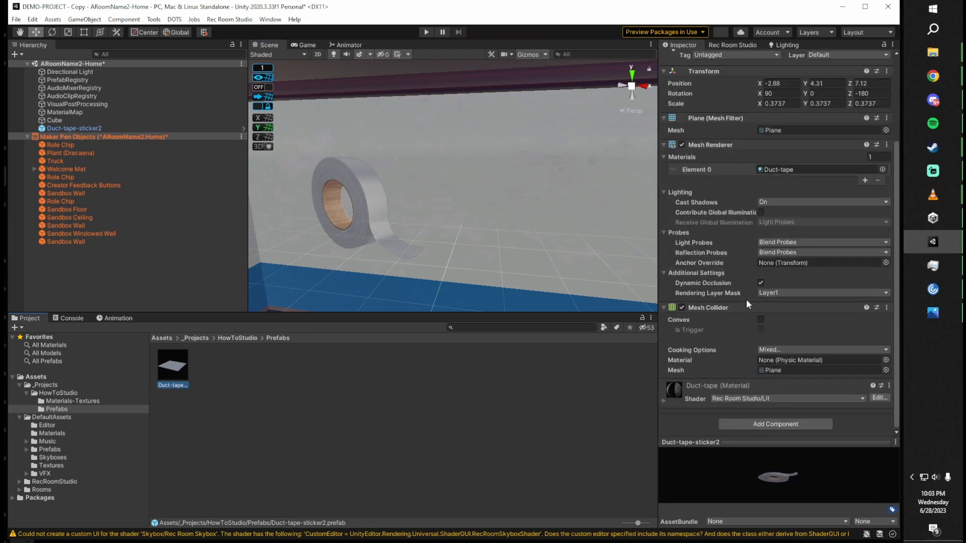
pyautogui.scroll(5, 747, 297)
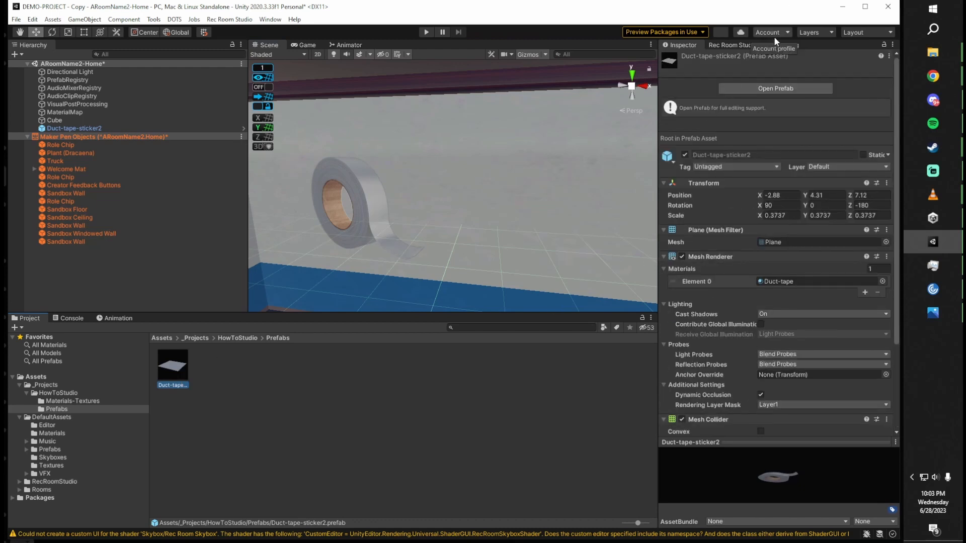
pyautogui.click(90, 127)
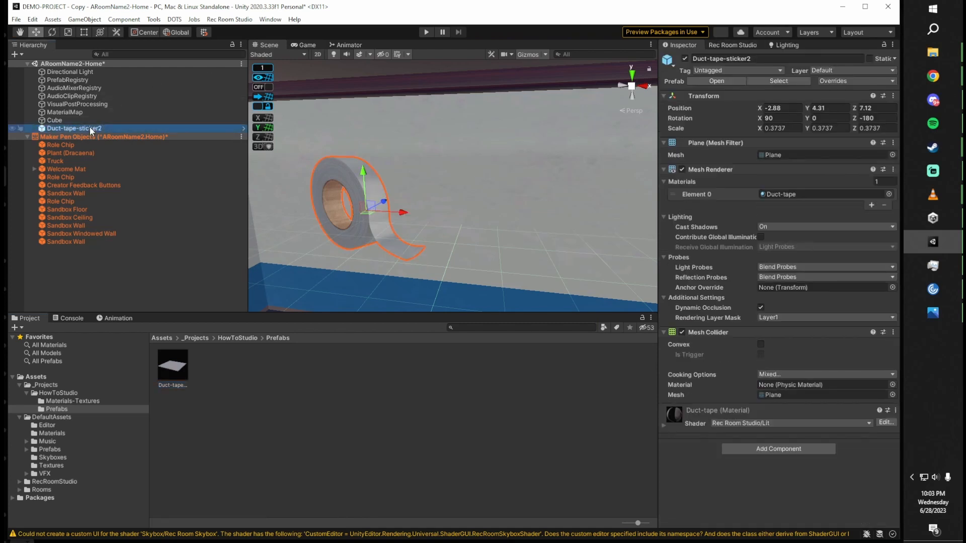
pyautogui.click(172, 368)
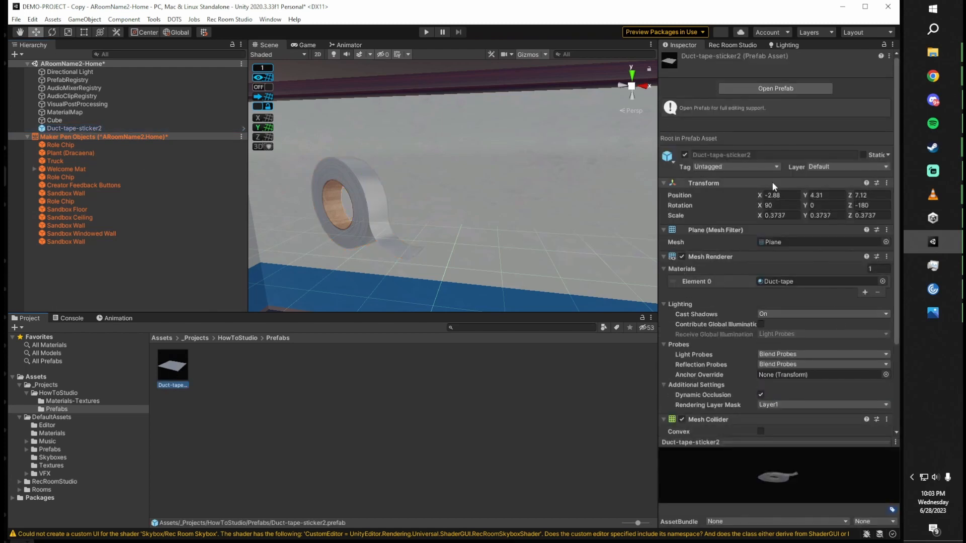
pyautogui.click(76, 130)
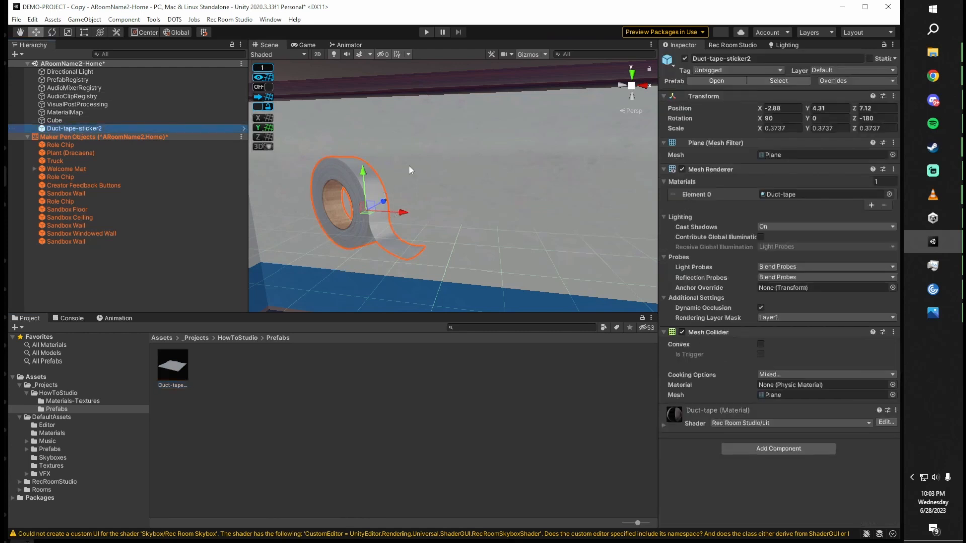
# Step: Duplicate the Duct-tape-sticker2 instance twice and spread the copies along the far wall, the last at about X 4.05, Y 4.15
pyautogui.press('s')
pyautogui.moveTo(408, 166); pyautogui.dragTo(410, 170, button='right')
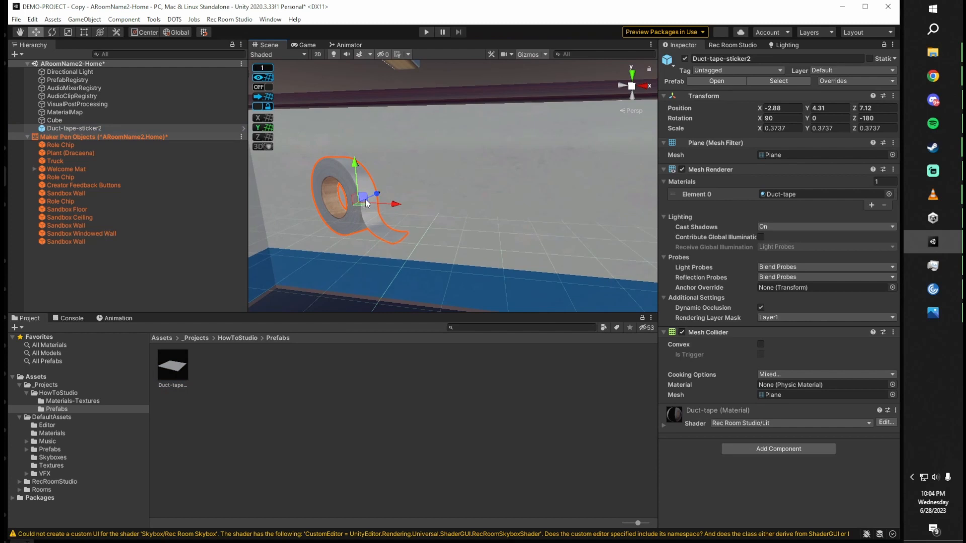
pyautogui.hotkey('ctrl', 'd')
pyautogui.moveTo(366, 203); pyautogui.dragTo(575, 213)
pyautogui.hotkey('ctrl', 'd')
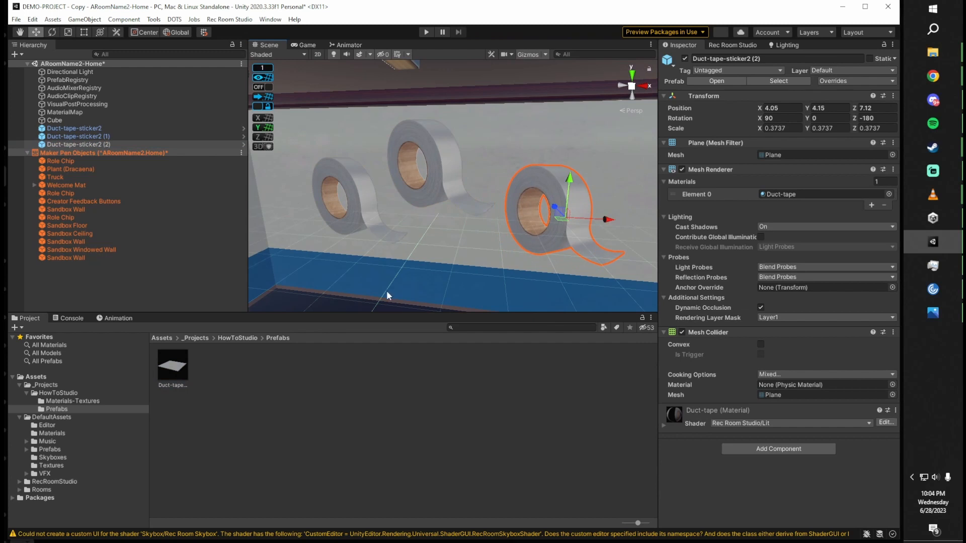
# Step: Turn the Mesh Renderer of the Duct-tape-sticker2 prefab asset off and back on, and deselect the asset
pyautogui.scroll(-2, 445, 237)
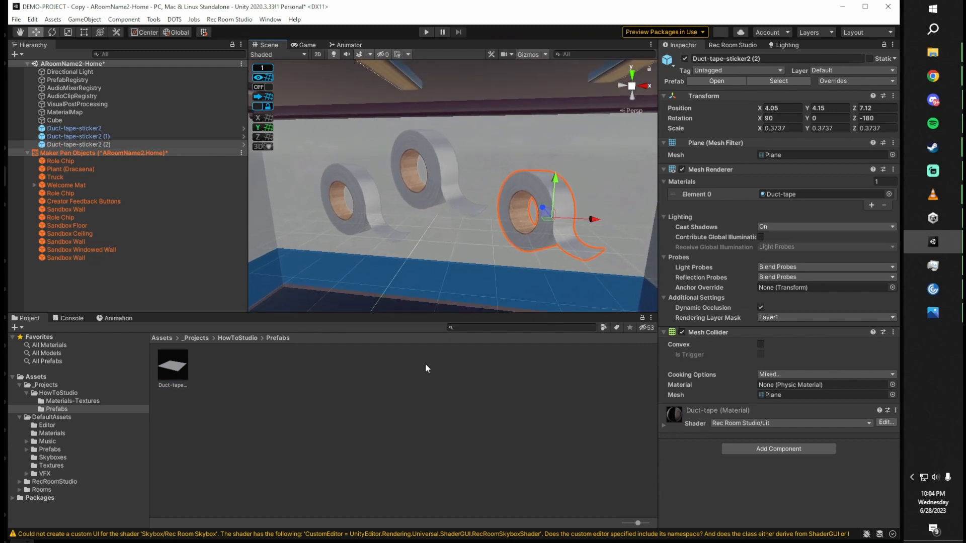
pyautogui.click(341, 404)
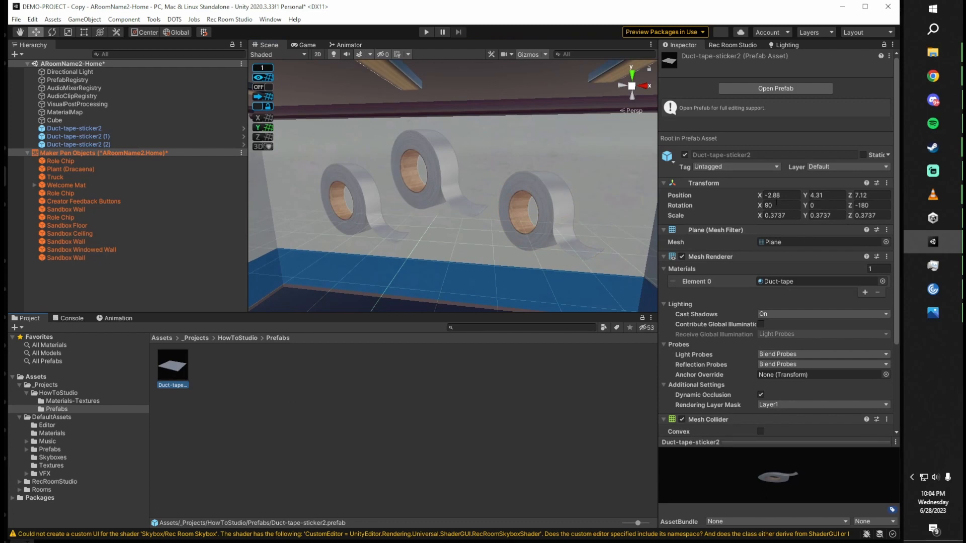
pyautogui.moveTo(763, 205); pyautogui.dragTo(706, 213)
pyautogui.press('BackSpace')
pyautogui.press('BackSpace')
pyautogui.scroll(-3, 747, 197)
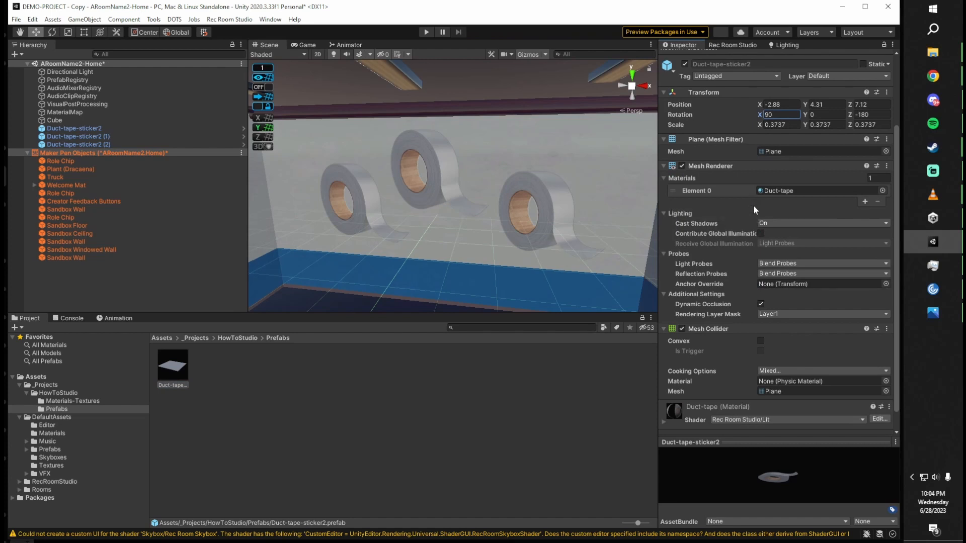
pyautogui.click(682, 166)
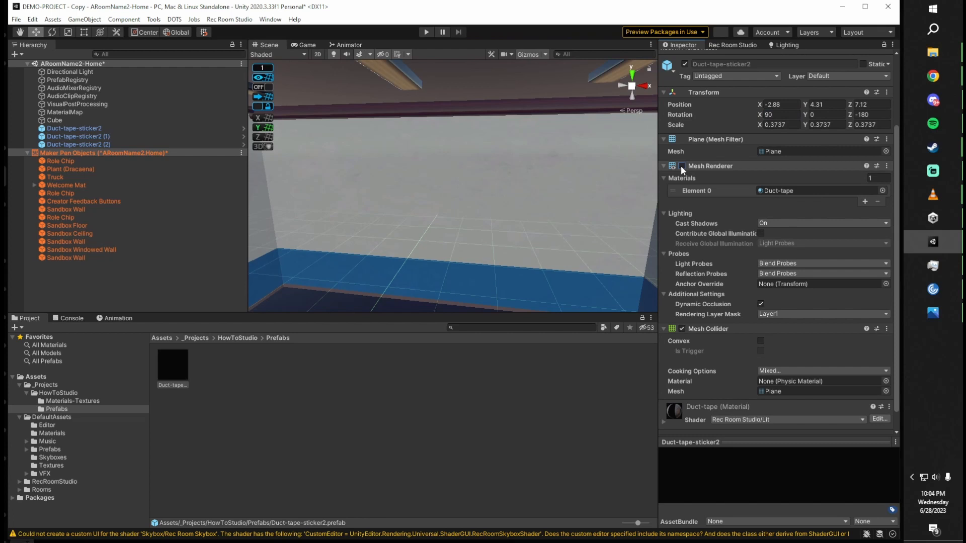
pyautogui.click(682, 166)
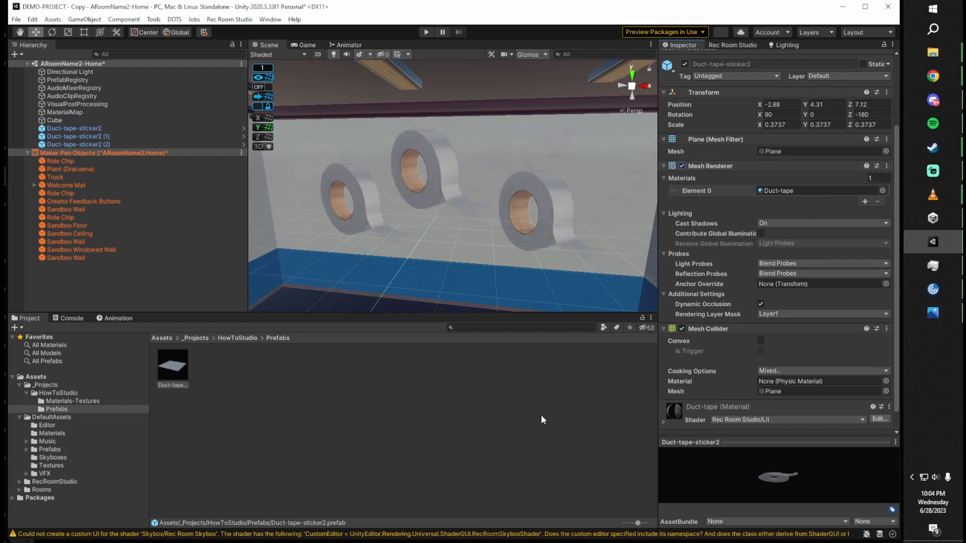
pyautogui.click(542, 414)
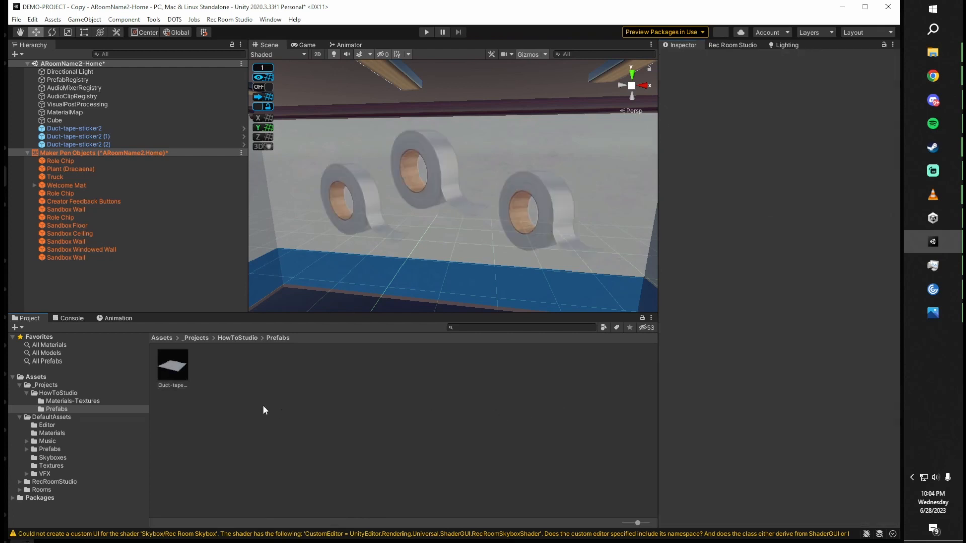
# Step: Open the Duct-tape-sticker2 prefab to view it on its own, and return to the room scene
pyautogui.click(176, 371)
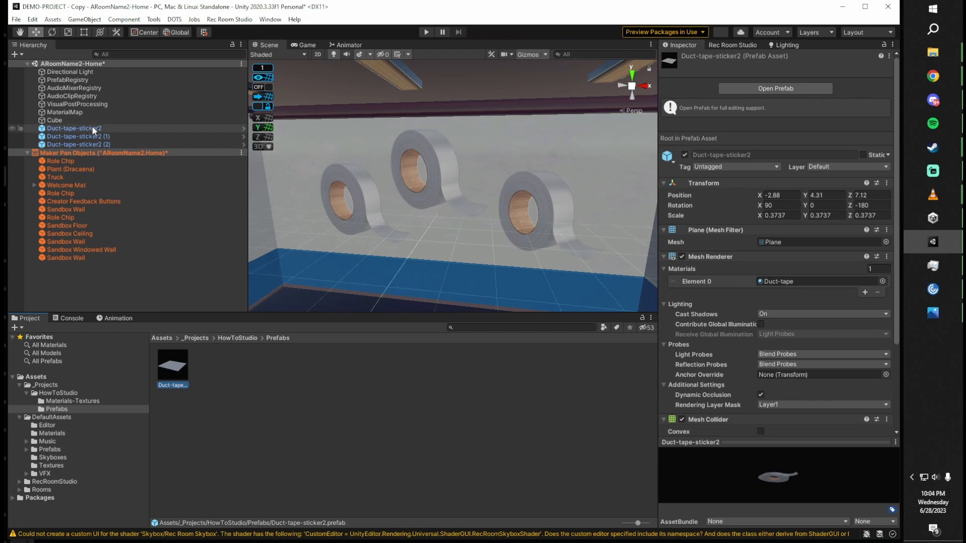
pyautogui.click(242, 435)
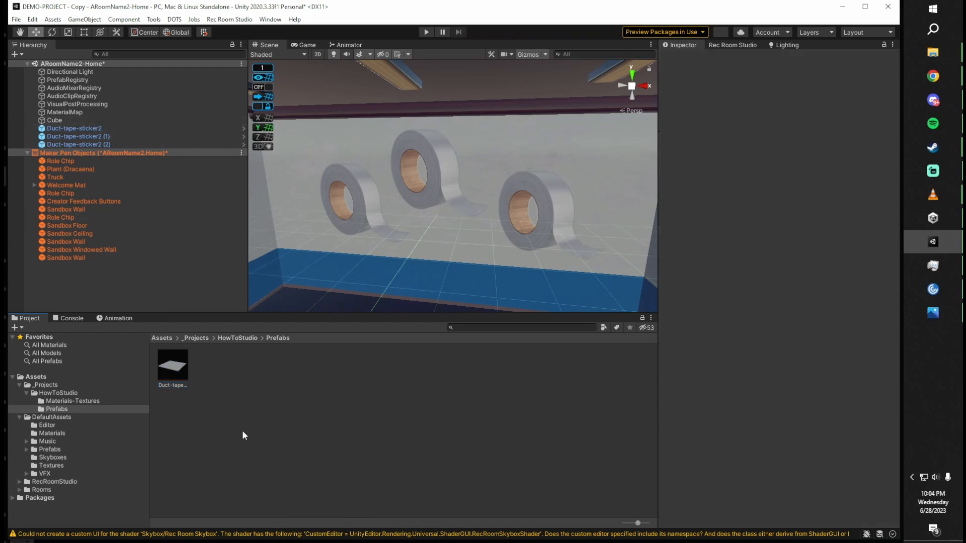
pyautogui.click(174, 370)
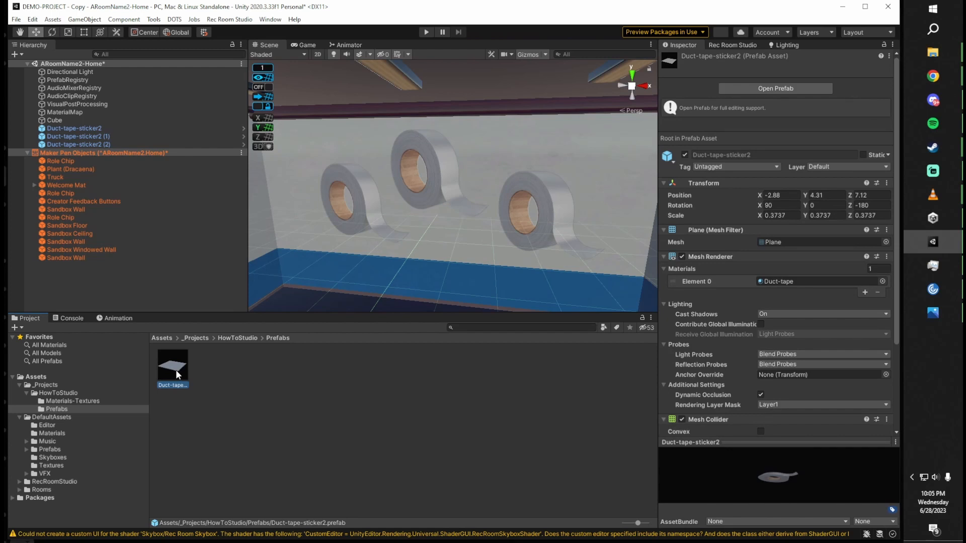
pyautogui.doubleClick(176, 370)
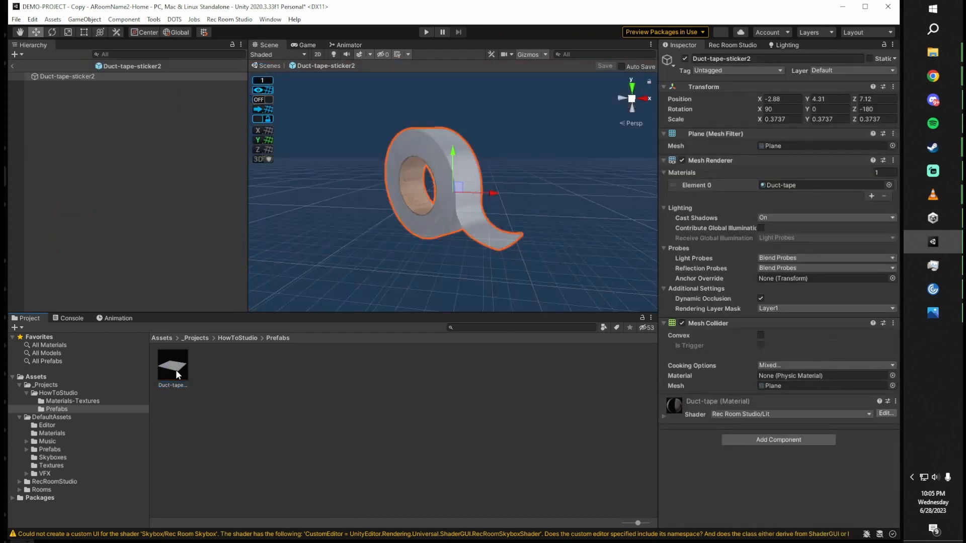
pyautogui.click(361, 143)
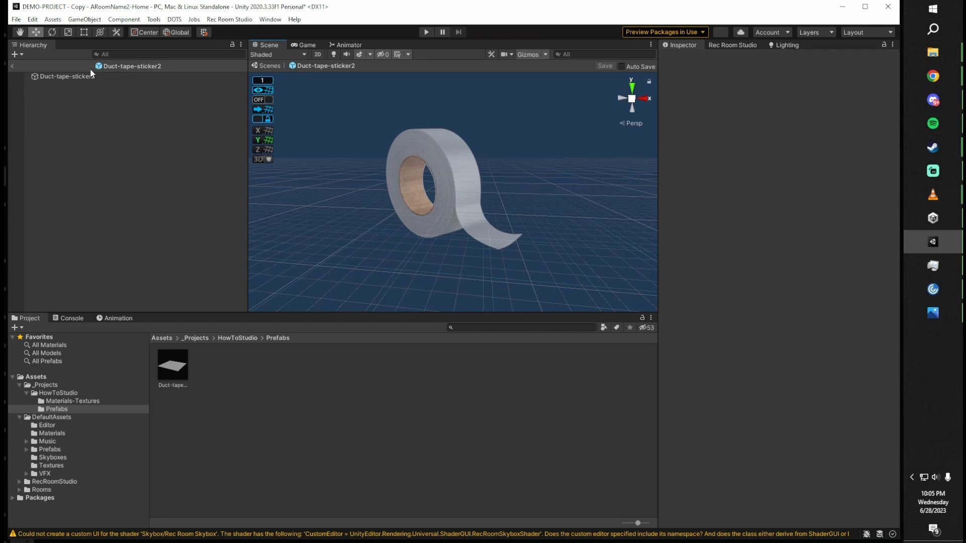
pyautogui.click(13, 67)
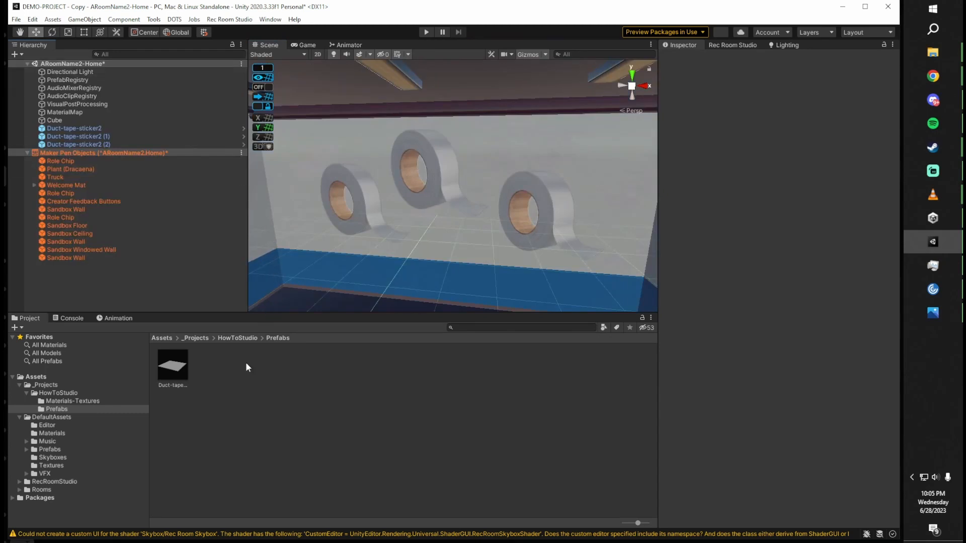
# Step: Open the Duct-tape-sticker2 prefab for editing and add a Rec Room Object component to it
pyautogui.click(172, 372)
pyautogui.doubleClick(172, 371)
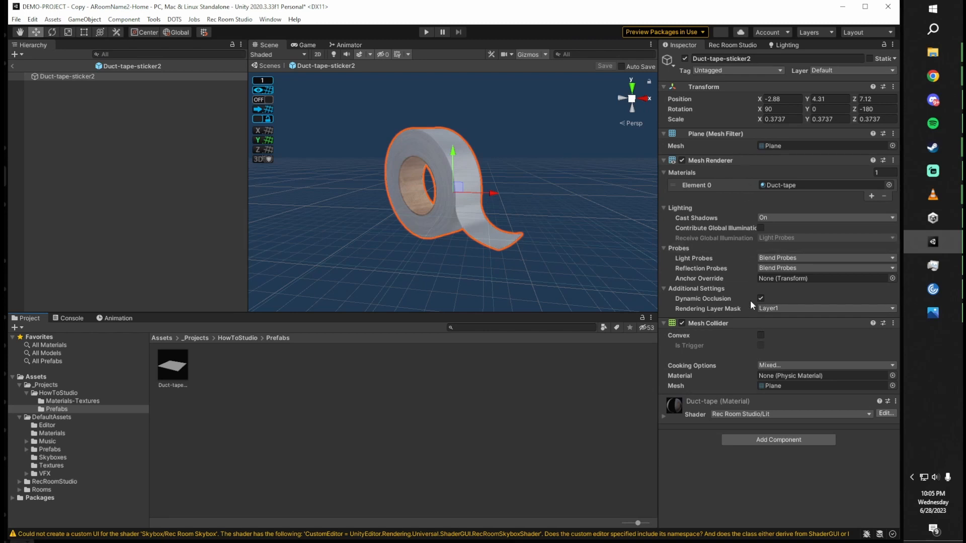
pyautogui.click(743, 441)
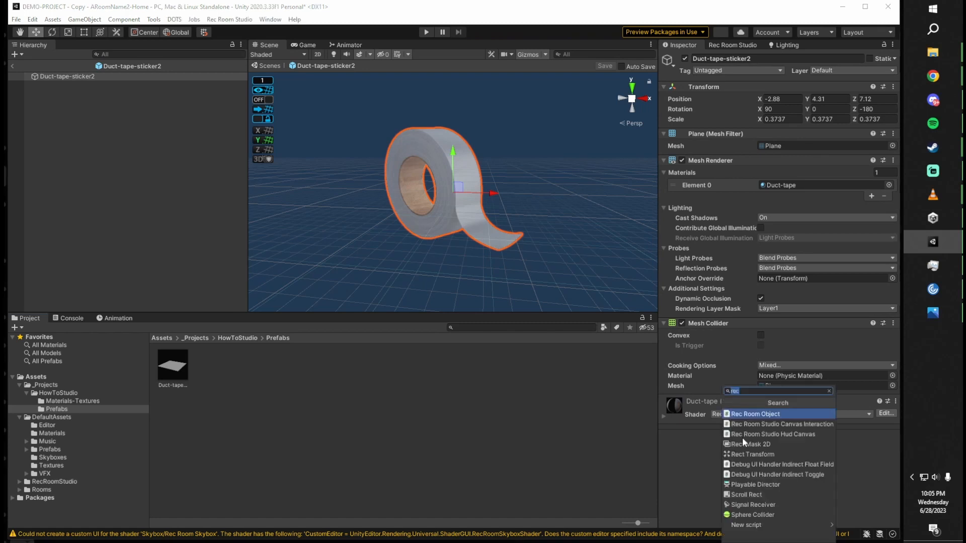
pyautogui.press('BackSpace')
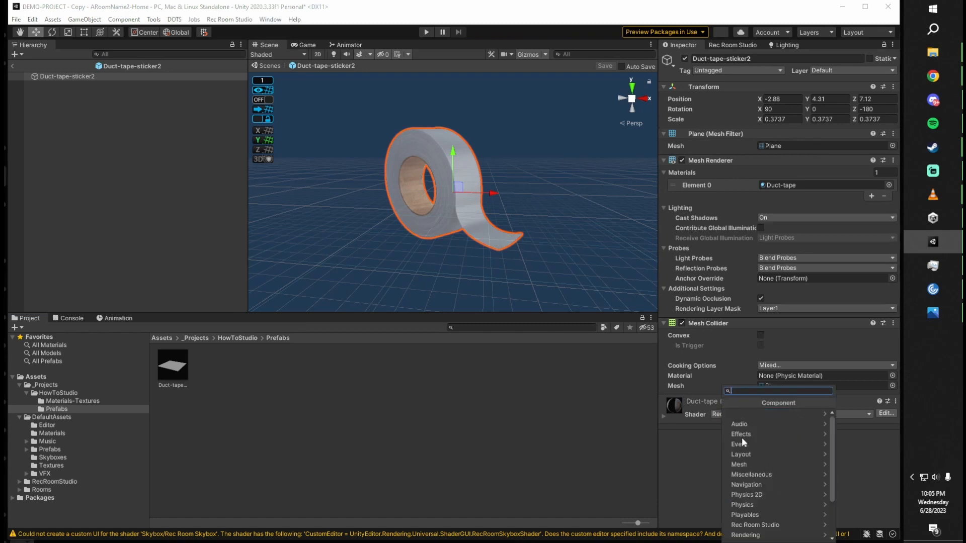
pyautogui.write('rec')
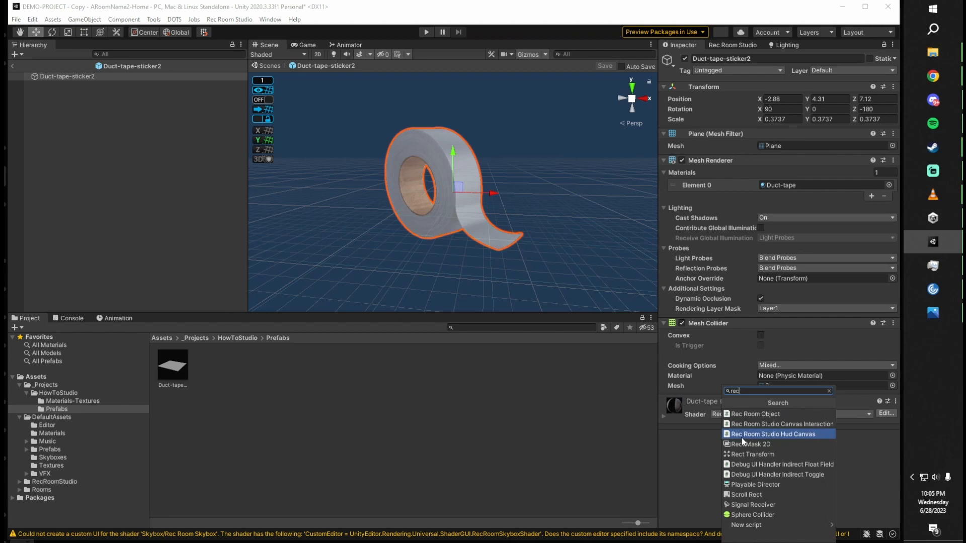
pyautogui.click(746, 415)
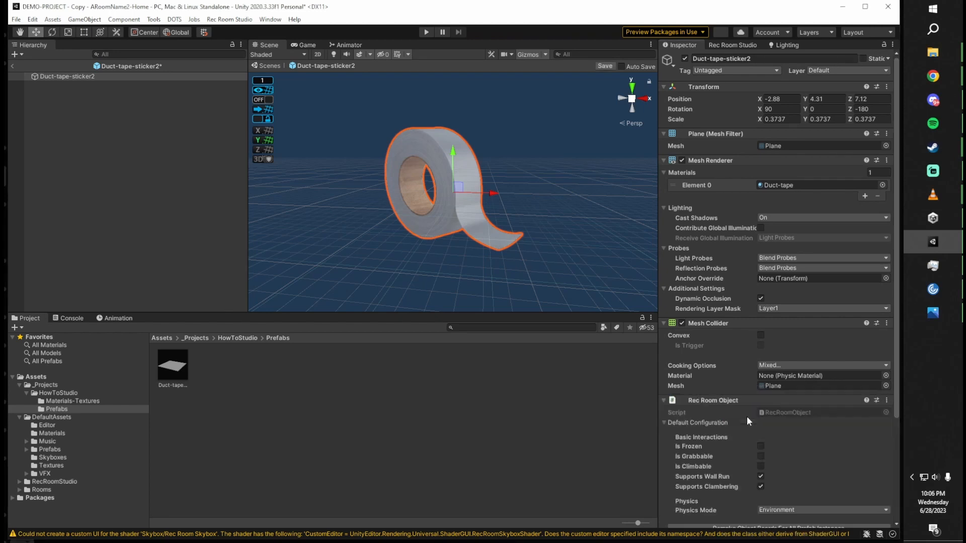
# Step: Review the settings of the Rec Room Object component and search the available components for "col" without adding any
pyautogui.scroll(-5, 738, 294)
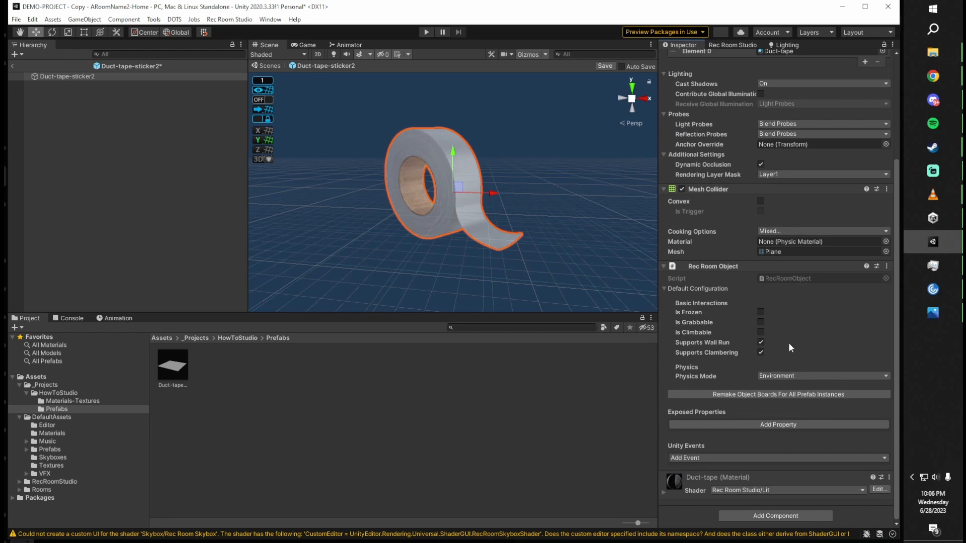
pyautogui.scroll(3, 815, 322)
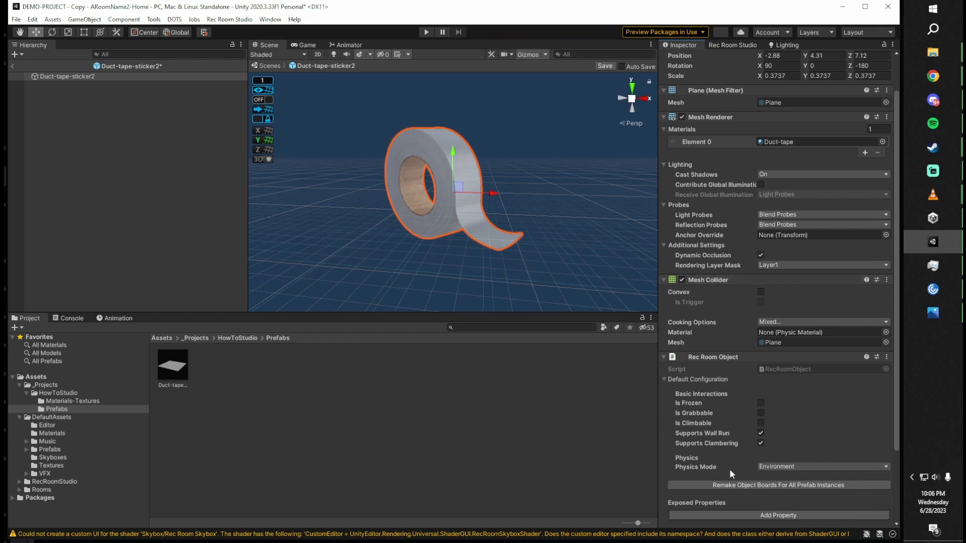
pyautogui.scroll(-3, 740, 438)
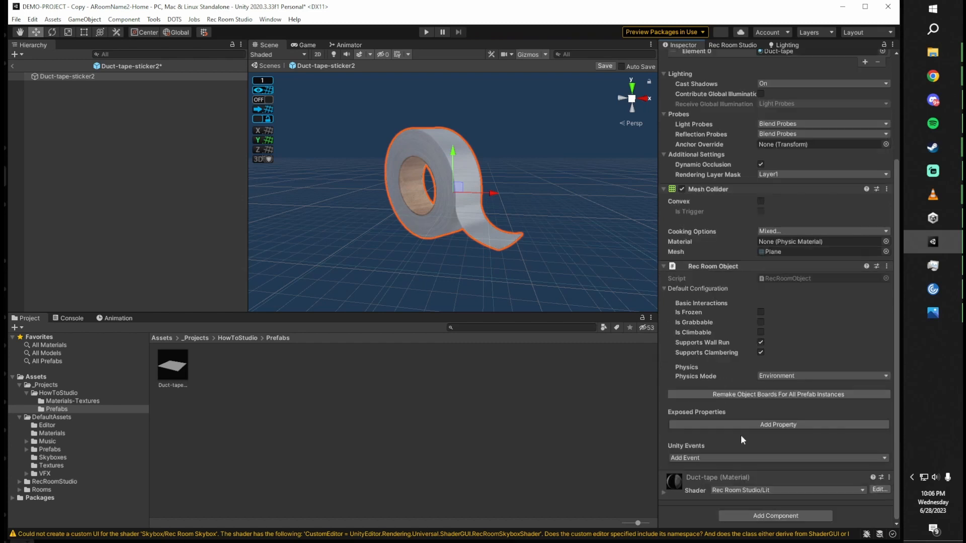
pyautogui.click(771, 516)
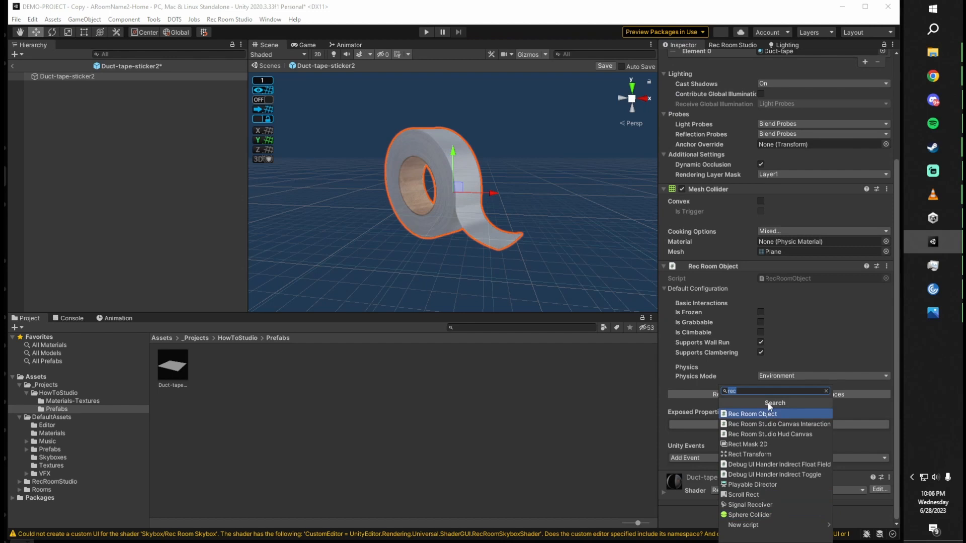
pyautogui.write('col')
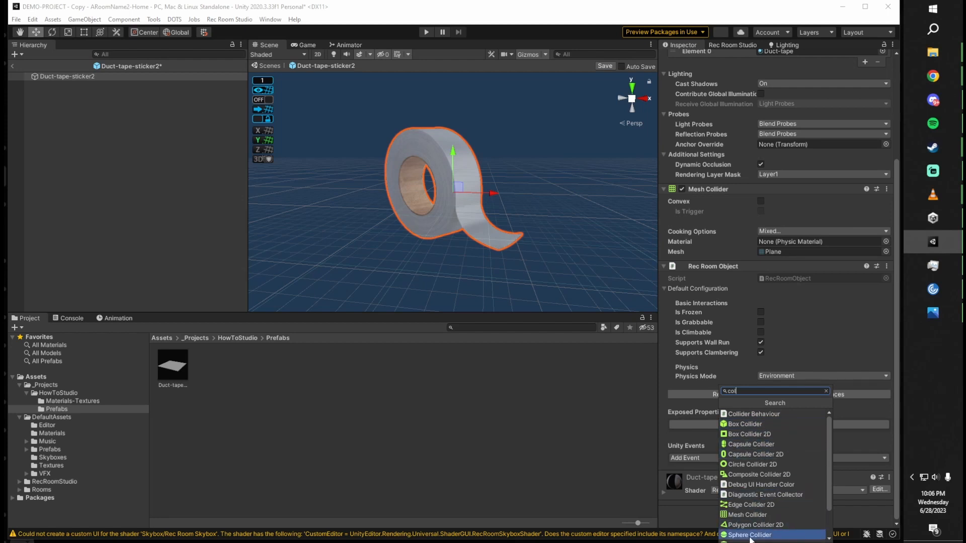
pyautogui.click(834, 306)
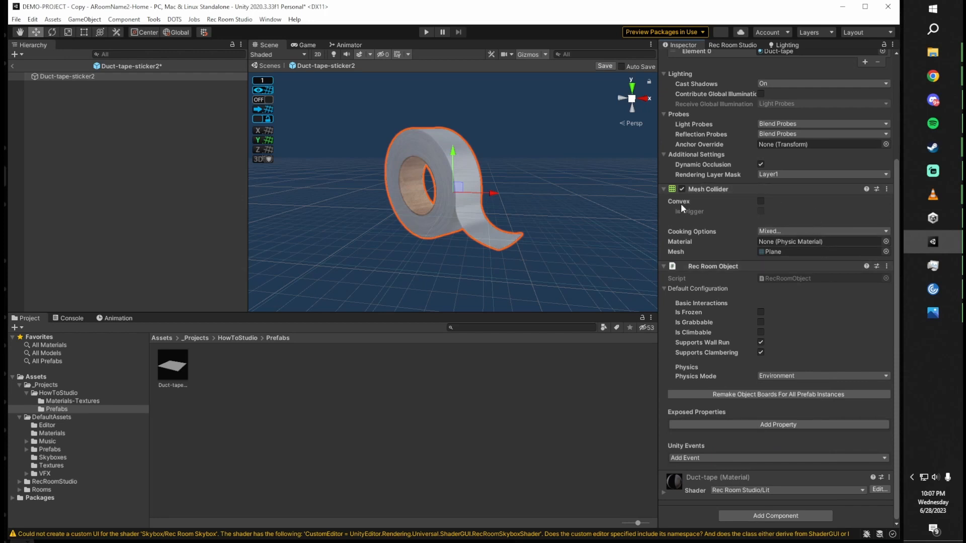
# Step: Make the prefab's Mesh Collider convex and examine the collider's bounds around the duct tape
pyautogui.click(760, 203)
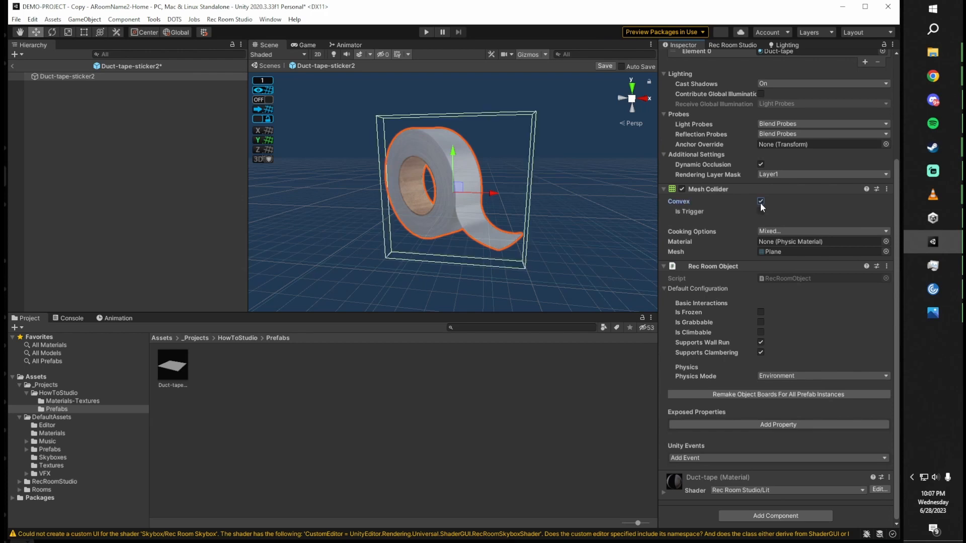
pyautogui.keyDown('alt'); pyautogui.moveTo(590, 172); pyautogui.dragTo(562, 158); pyautogui.keyUp('alt')
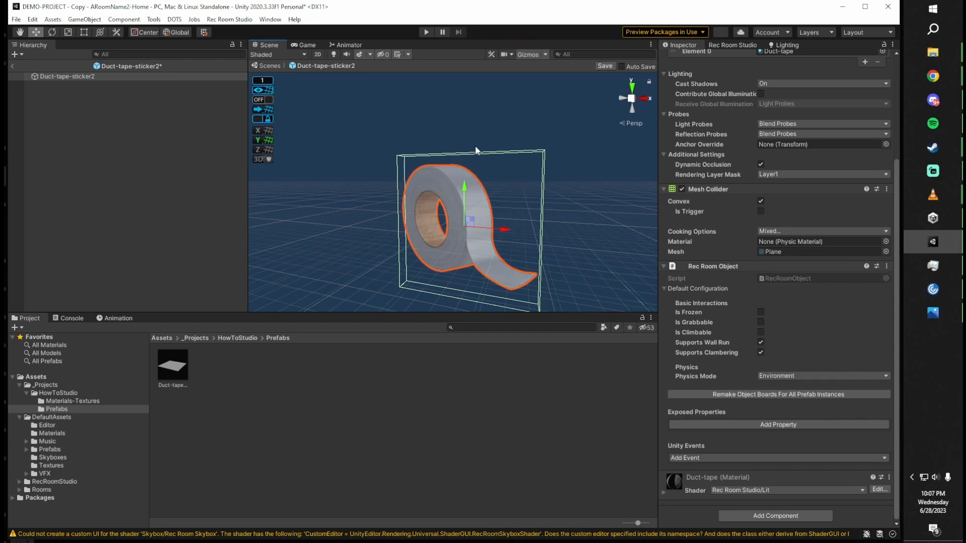
pyautogui.press('w')
pyautogui.moveTo(475, 146); pyautogui.dragTo(484, 149, button='right')
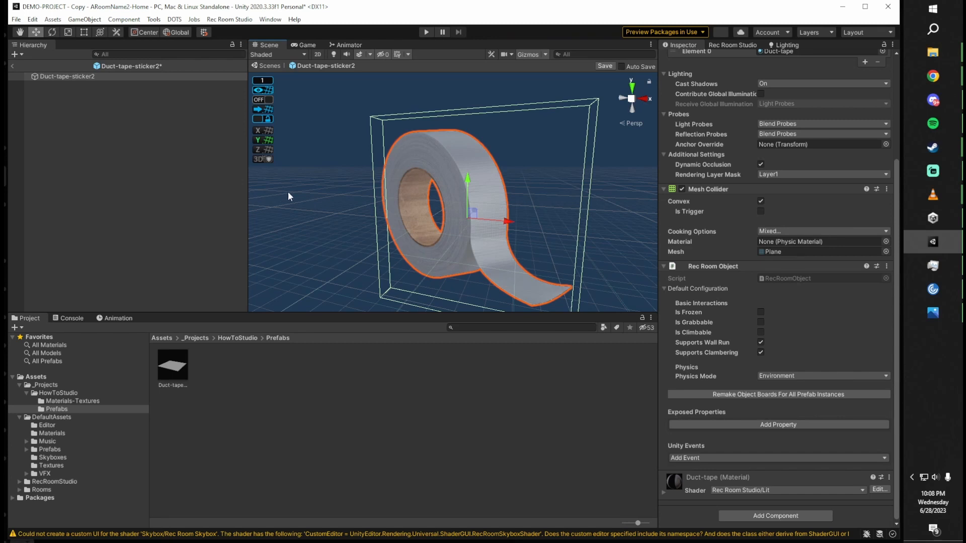
# Step: Save the changes to the Duct-tape-sticker2 prefab and return to the room scene
pyautogui.click(16, 19)
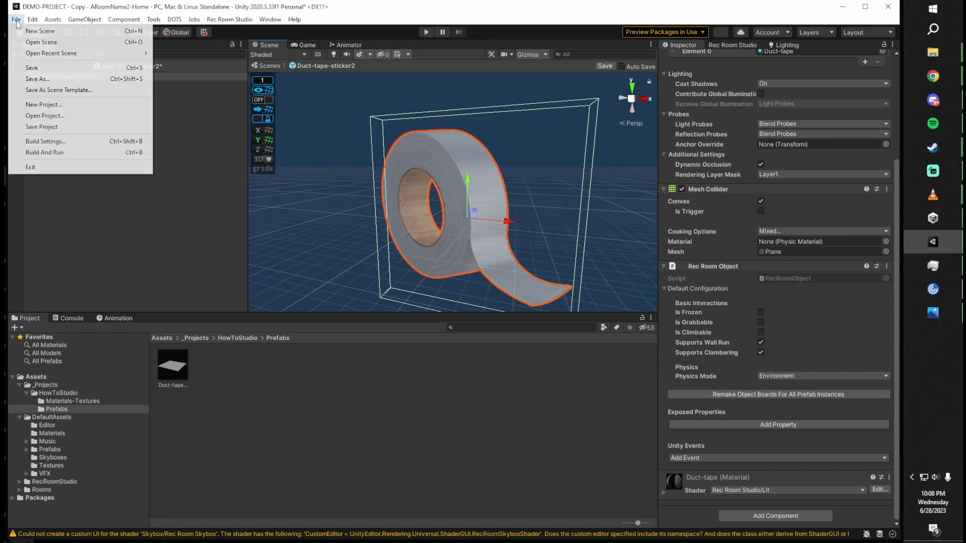
pyautogui.click(44, 69)
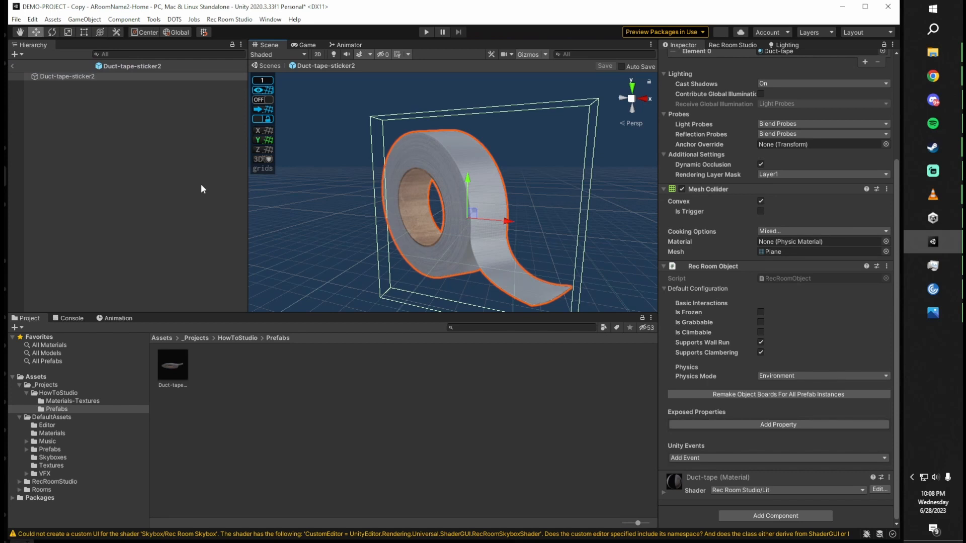
pyautogui.click(12, 66)
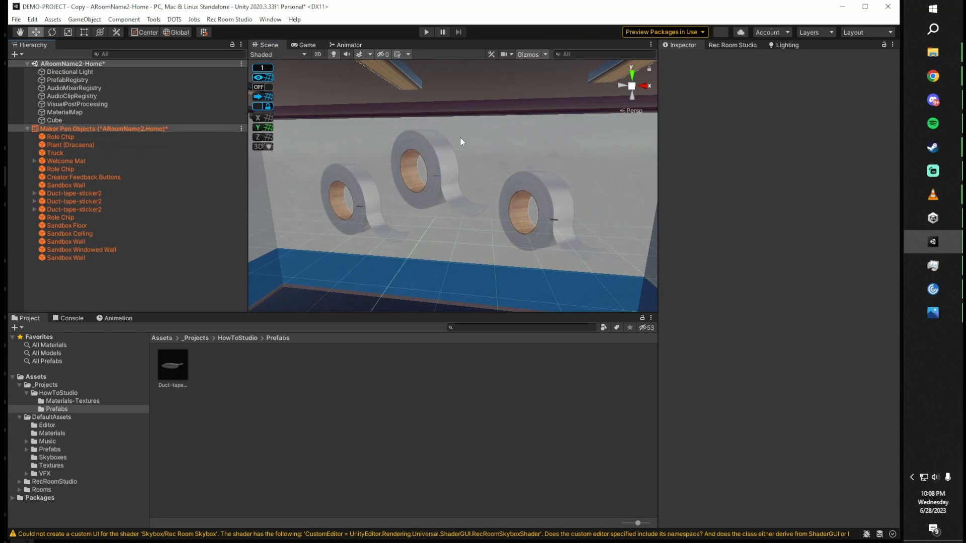
# Step: Examine the Duct-tape-sticker2 instances under Maker Pen Objects, checking their colliders on the wall and their Rec Room Object Instance properties
pyautogui.moveTo(504, 167)
pyautogui.mouseDown(button='right')
pyautogui.moveTo(534, 151)
pyautogui.moveTo(510, 156)
pyautogui.moveTo(492, 176)
pyautogui.moveTo(500, 167)
pyautogui.mouseUp(button='right')
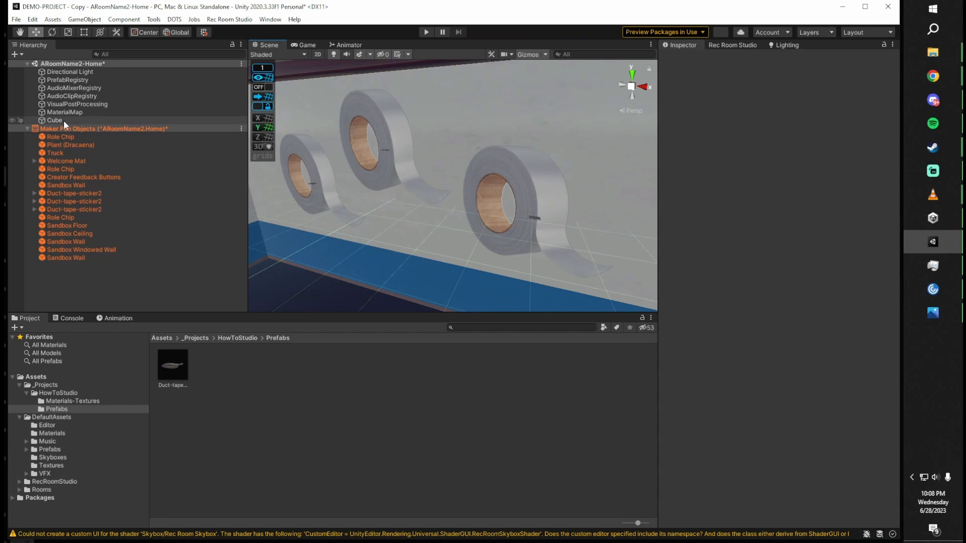
pyautogui.click(95, 194)
pyautogui.click(93, 199)
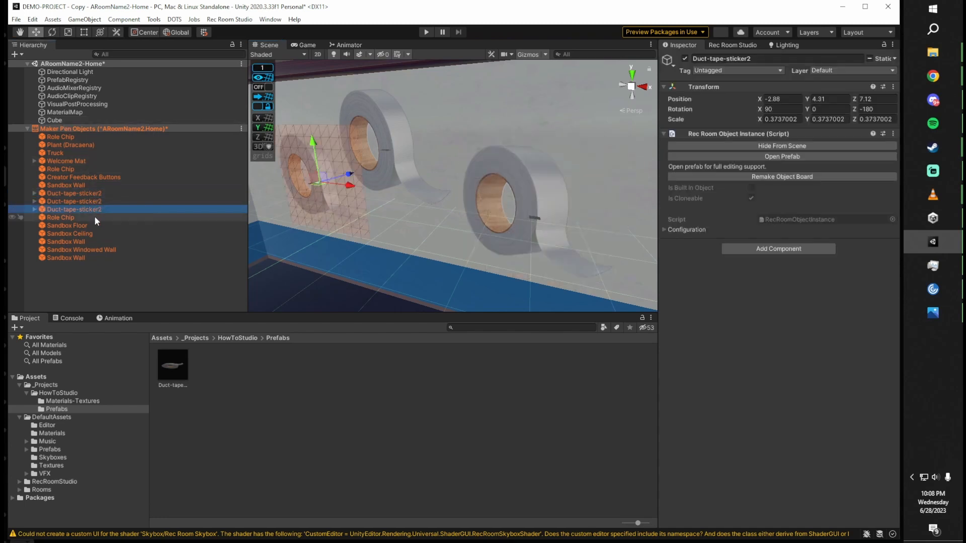
pyautogui.moveTo(460, 183); pyautogui.dragTo(458, 194, button='right')
pyautogui.press('s')
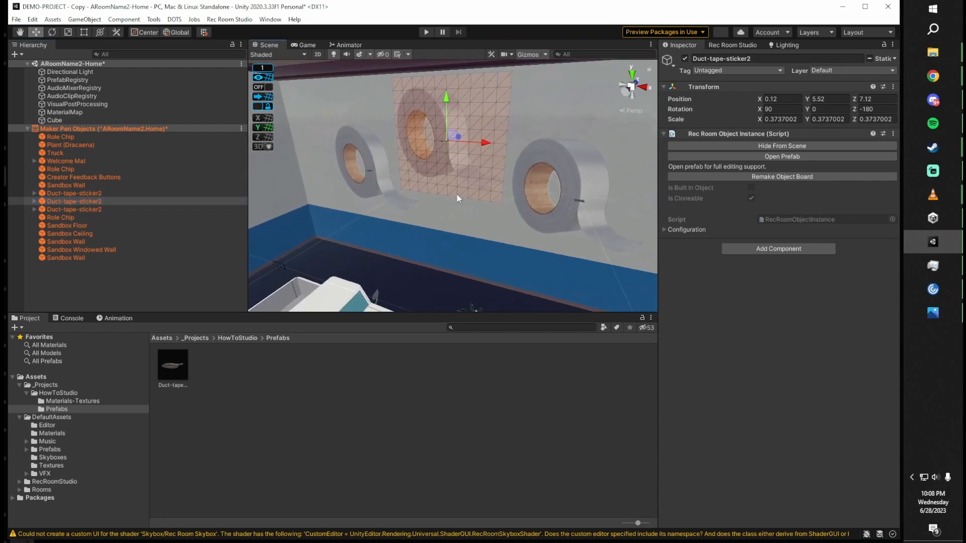
pyautogui.moveTo(464, 161); pyautogui.dragTo(432, 159, button='right')
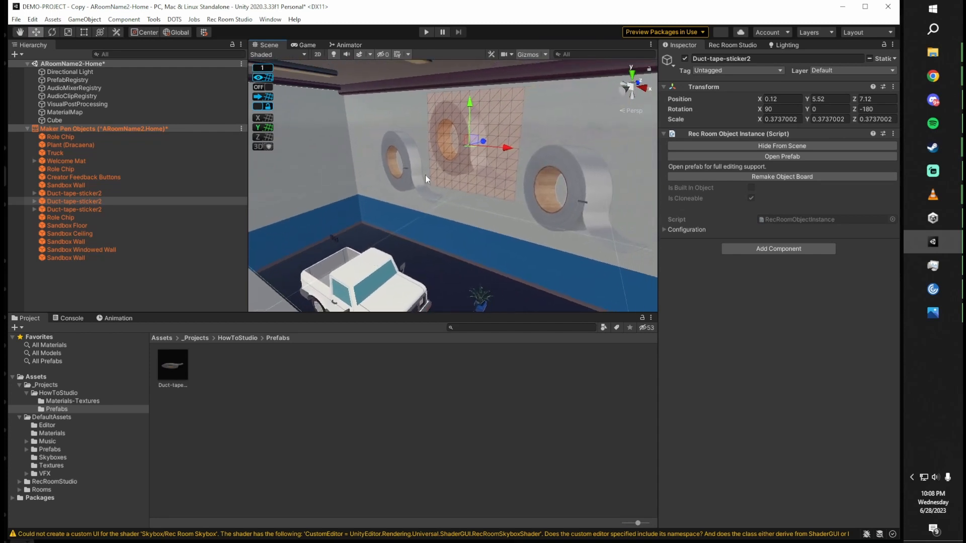
# Step: Open the Materials-Textures folder inside HowToStudio in the project assets
pyautogui.moveTo(446, 153); pyautogui.dragTo(771, 107, button='right')
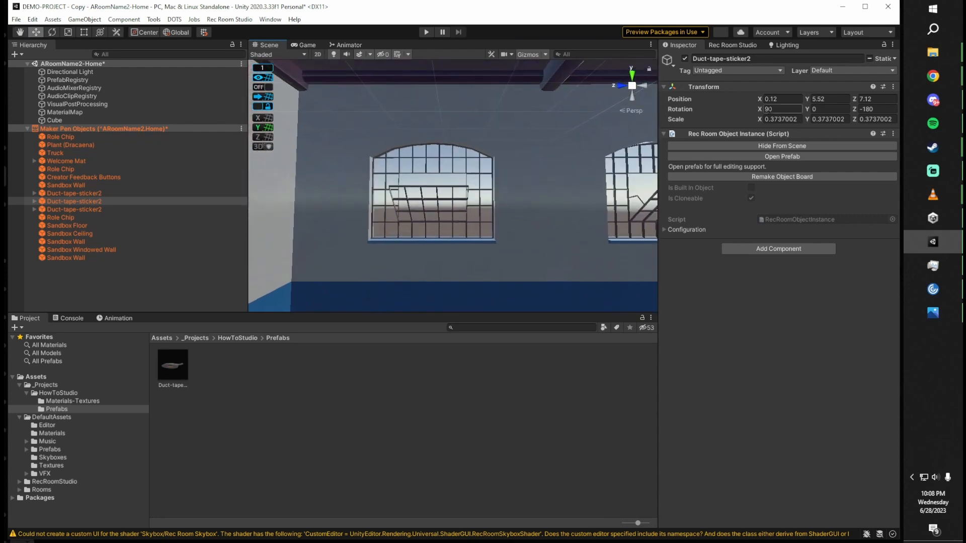
pyautogui.click(238, 338)
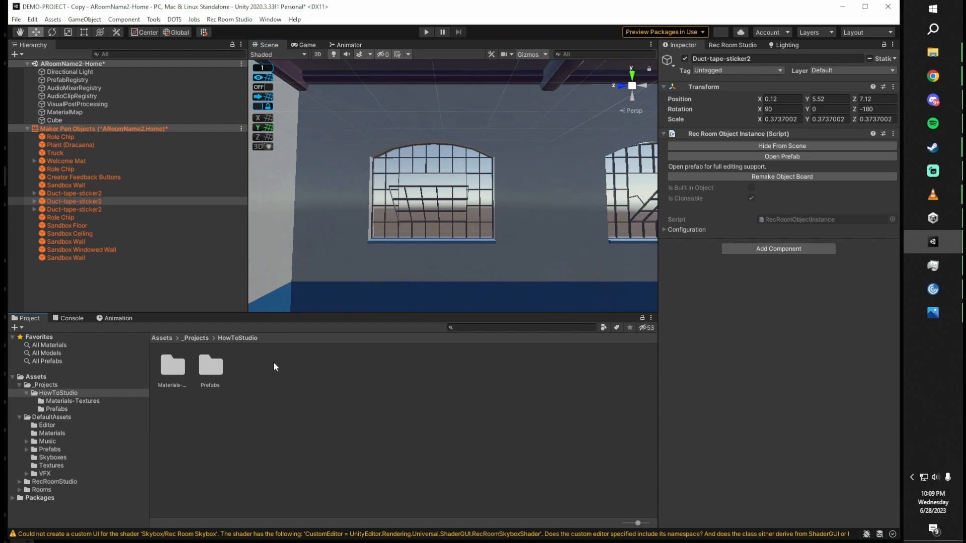
pyautogui.click(171, 366)
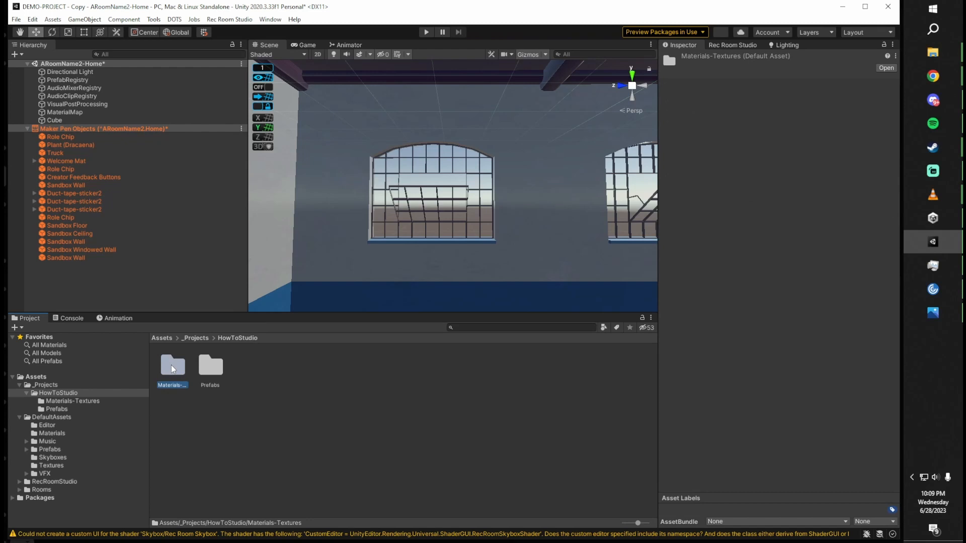
pyautogui.doubleClick(171, 364)
pyautogui.click(316, 372)
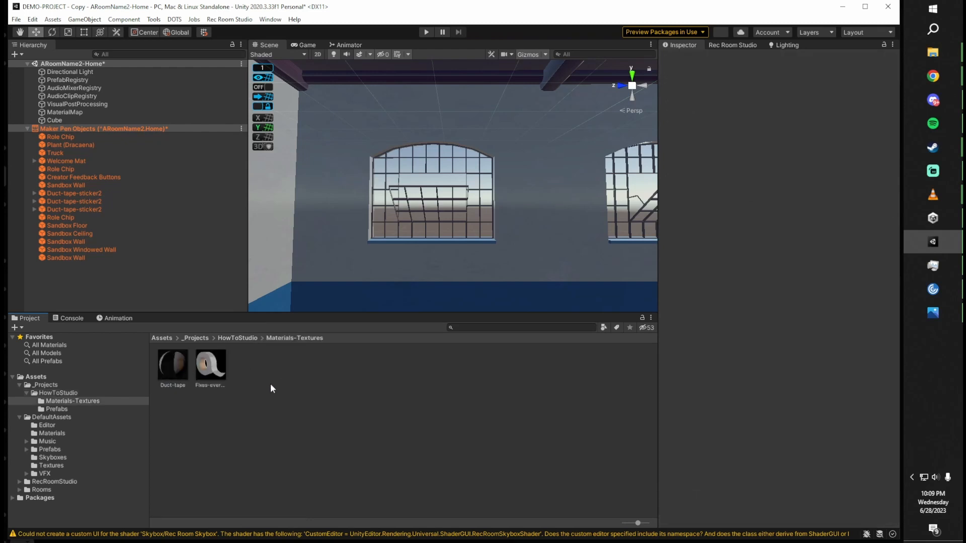
# Step: Switch to Discord and begin saving the blue sky-and-clouds skybox image from the Lesson 1 post in lesson-resources
pyautogui.hotkey('alt', 'Tab')
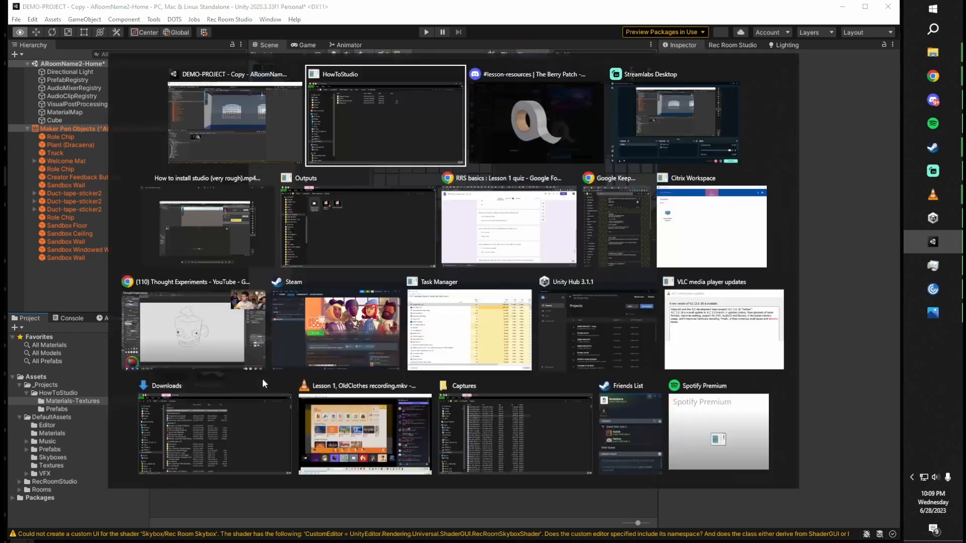
pyautogui.click(562, 133)
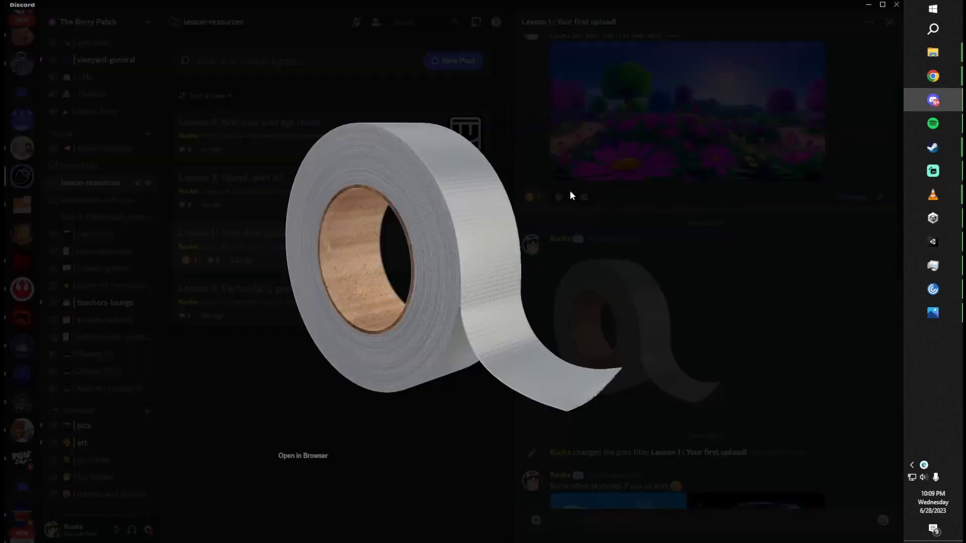
pyautogui.click(569, 208)
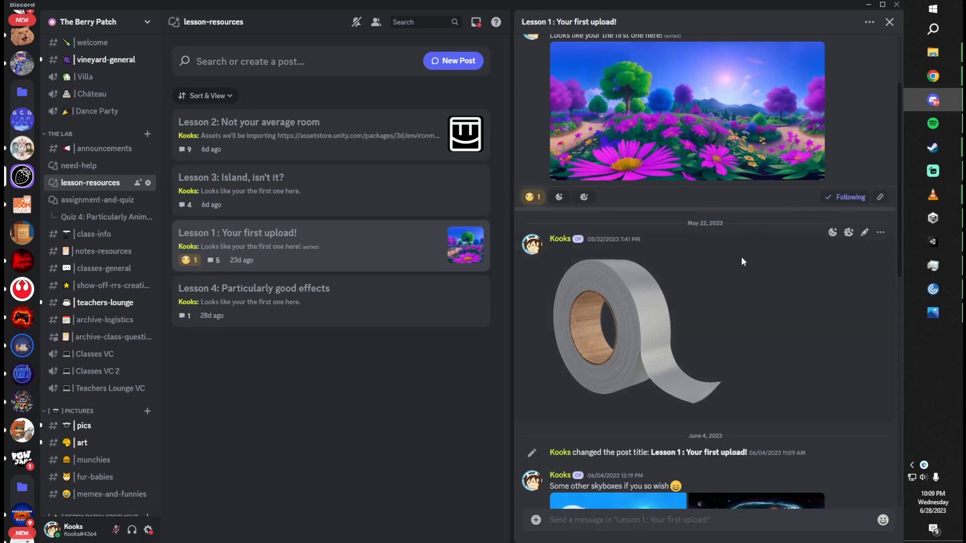
pyautogui.scroll(3, 741, 257)
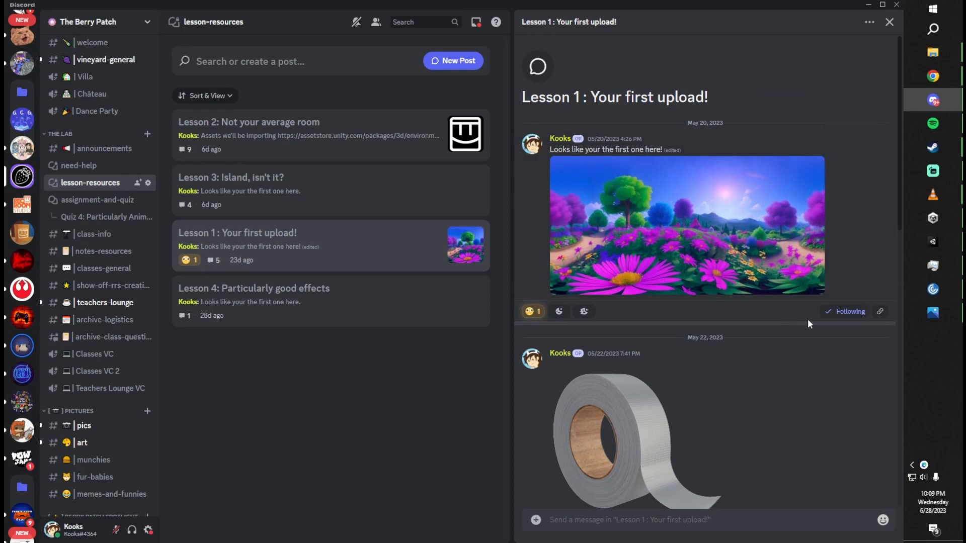
pyautogui.scroll(-6, 813, 319)
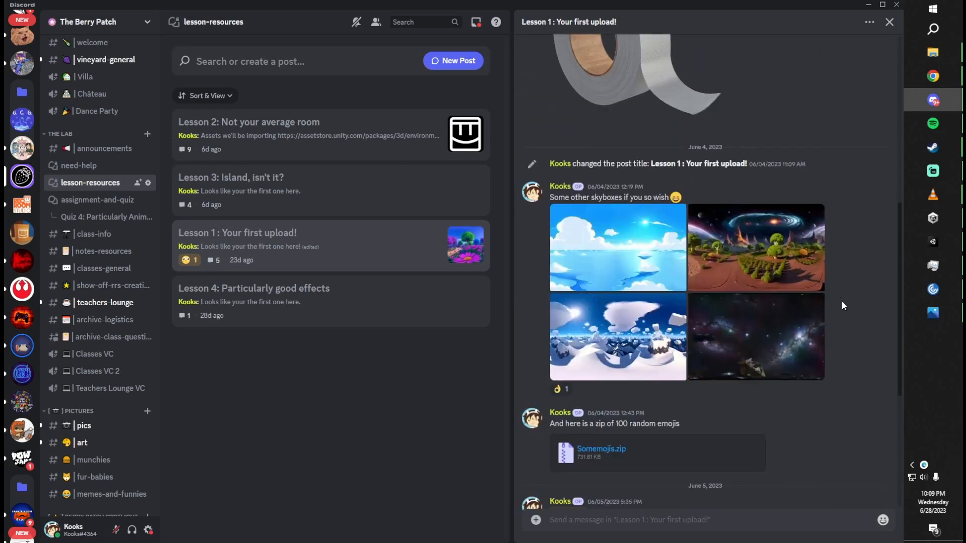
pyautogui.scroll(8, 855, 291)
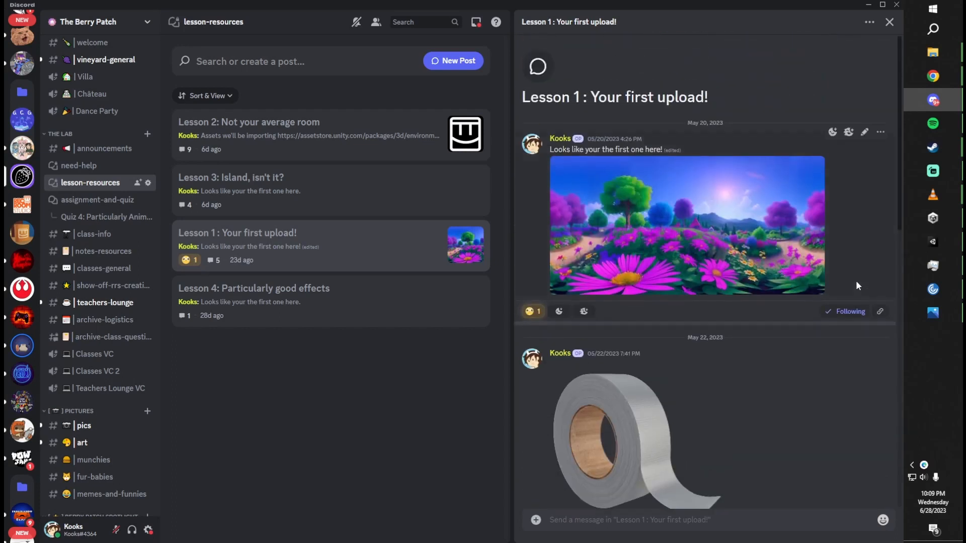
pyautogui.scroll(-6, 856, 279)
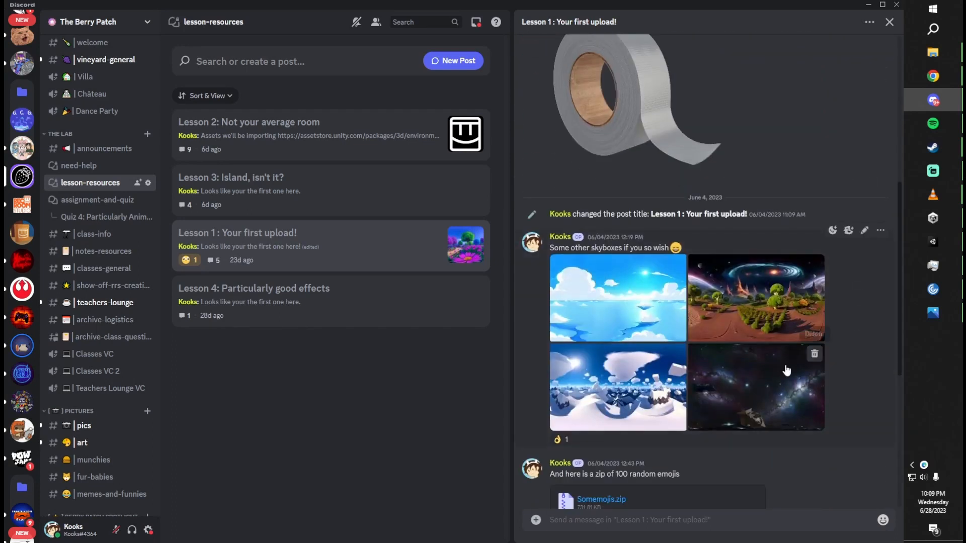
pyautogui.click(614, 290)
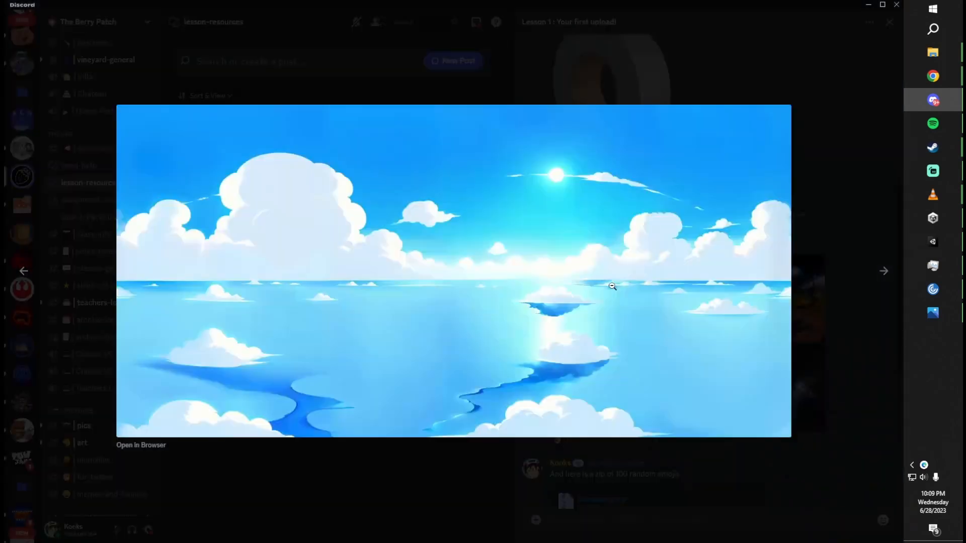
pyautogui.rightClick(435, 202)
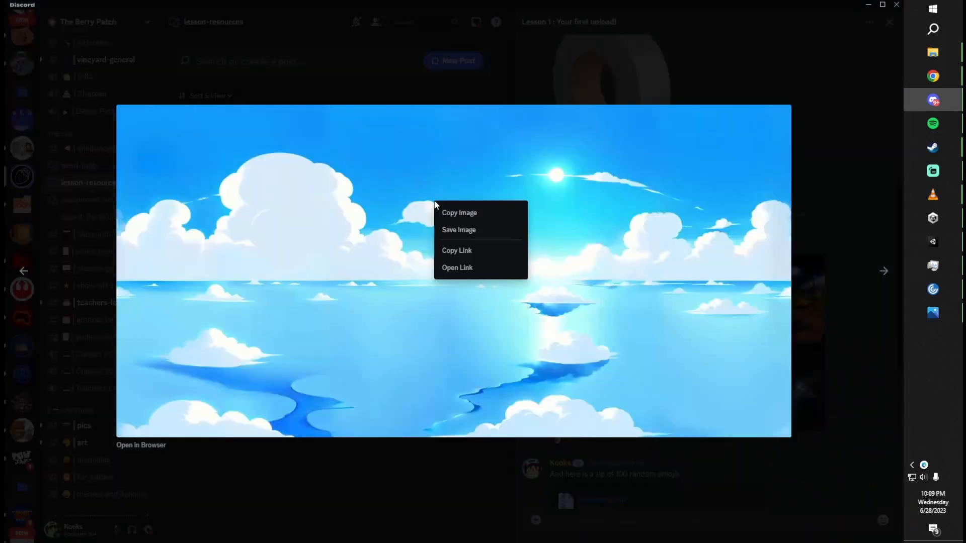
pyautogui.click(477, 230)
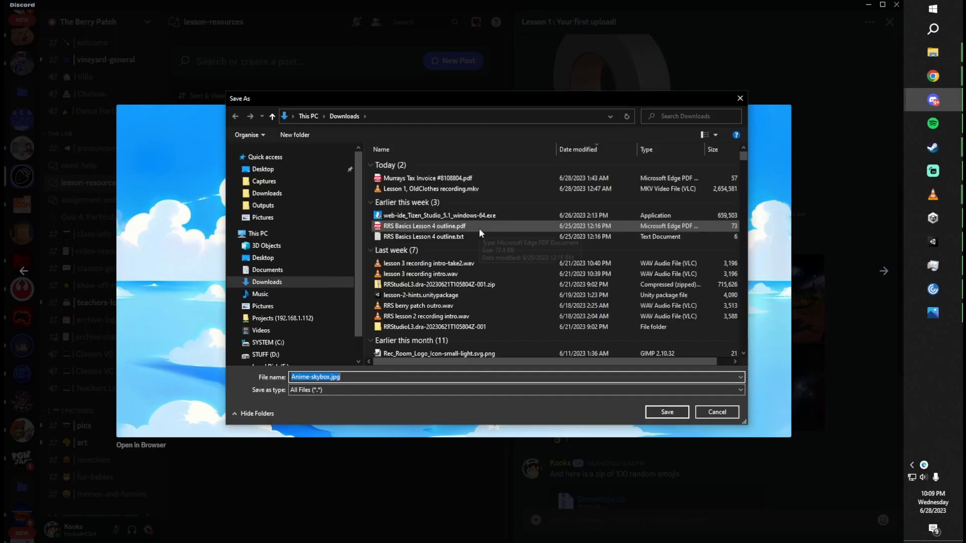
# Step: Switch to Unity, show the Materials-Textures folder in File Explorer, and copy its full folder path
pyautogui.press('alt')
pyautogui.hotkey('alt', 'Tab')
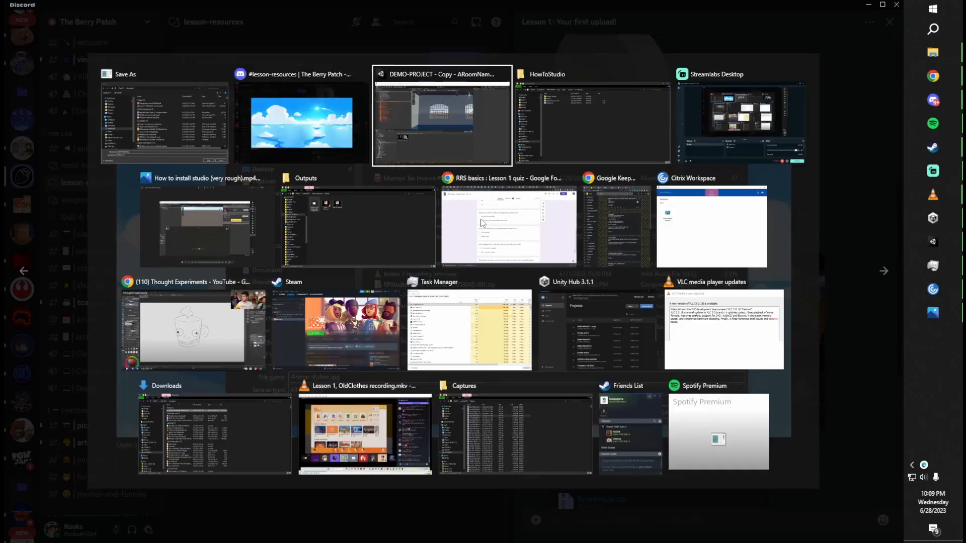
pyautogui.rightClick(339, 410)
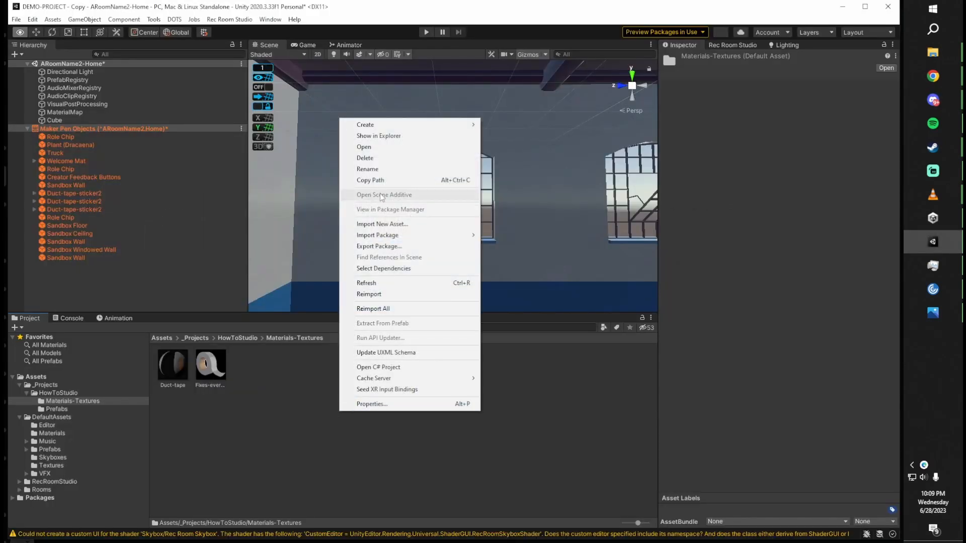
pyautogui.click(401, 137)
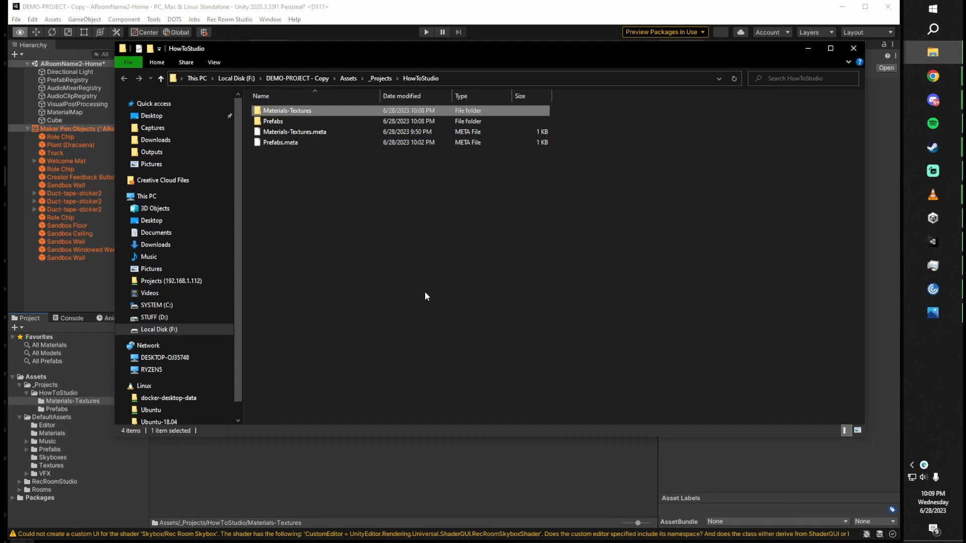
pyautogui.doubleClick(319, 109)
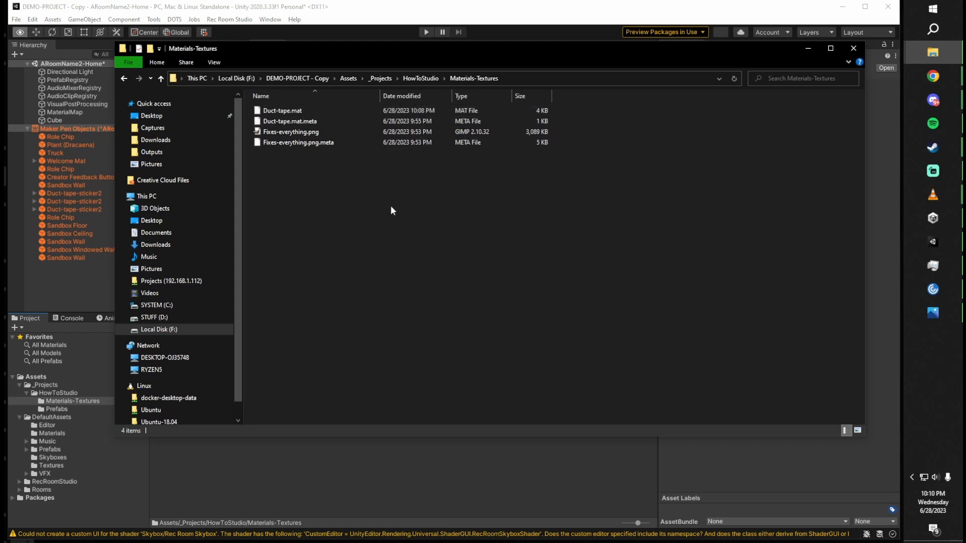
pyautogui.click(548, 78)
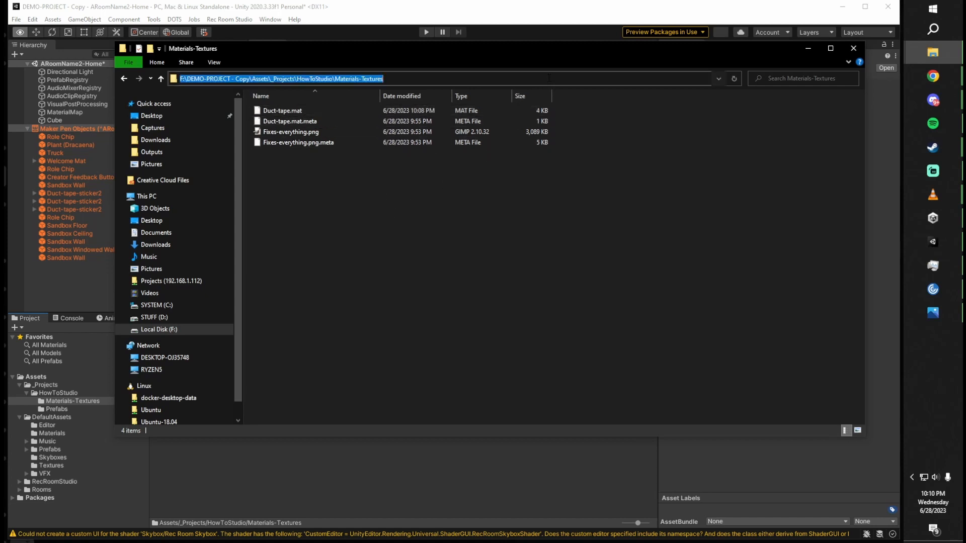
pyautogui.rightClick(446, 78)
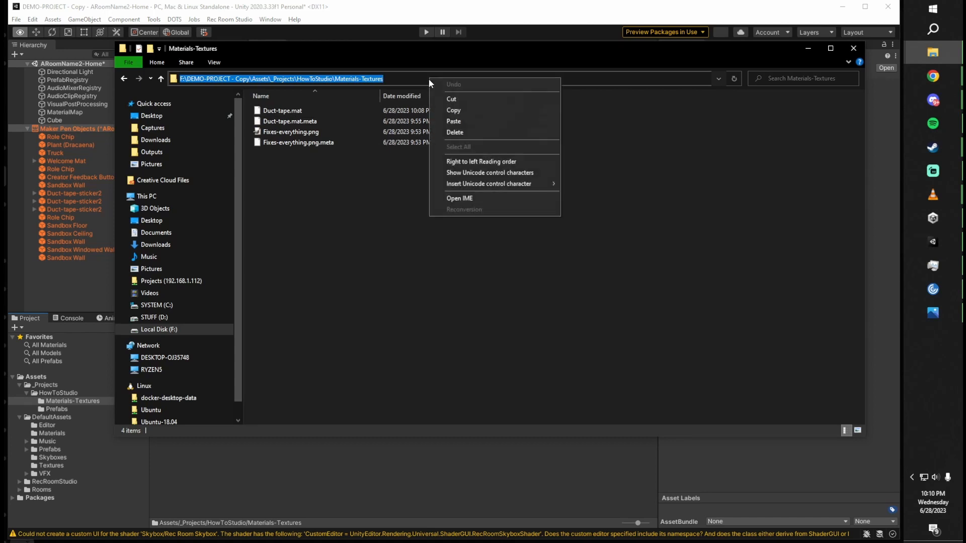
pyautogui.click(462, 108)
pyautogui.hotkey('alt', 'Tab')
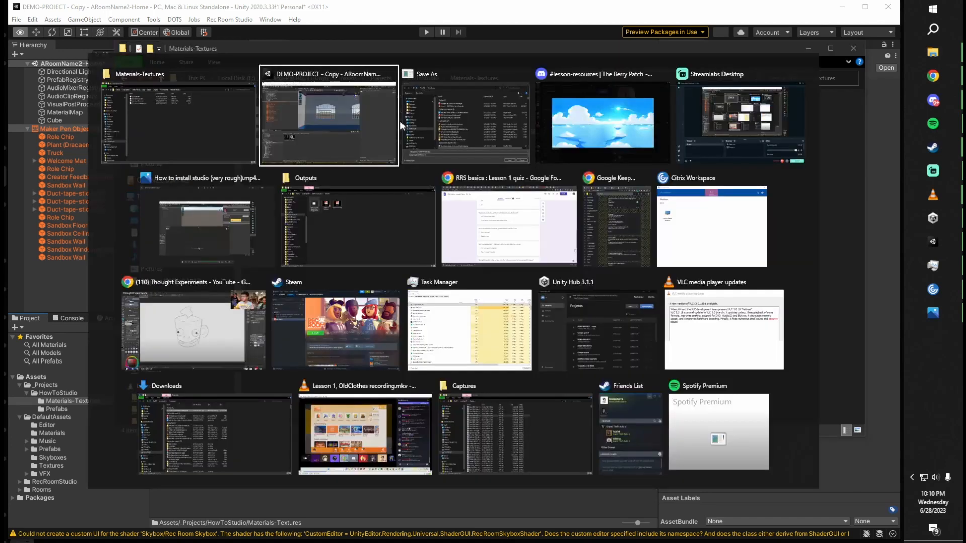
pyautogui.click(446, 110)
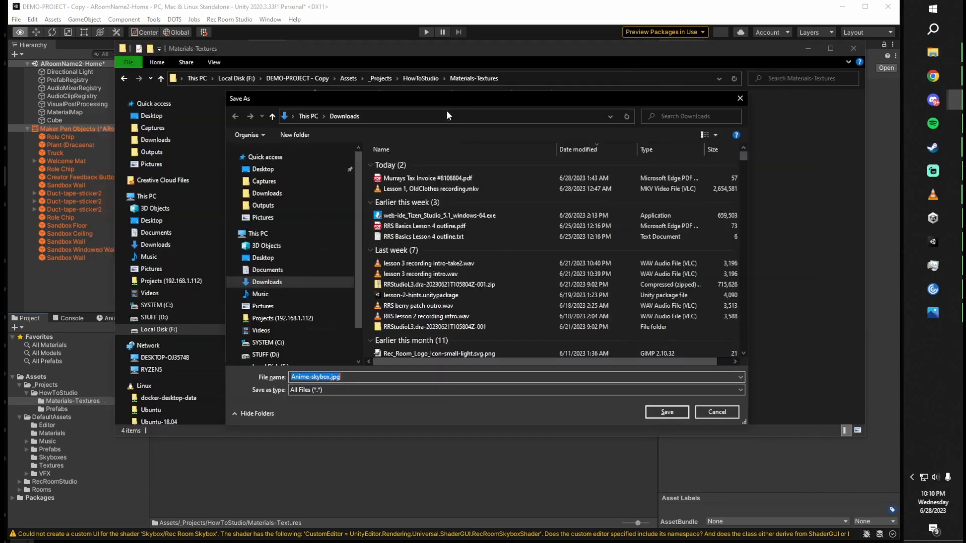
pyautogui.click(521, 78)
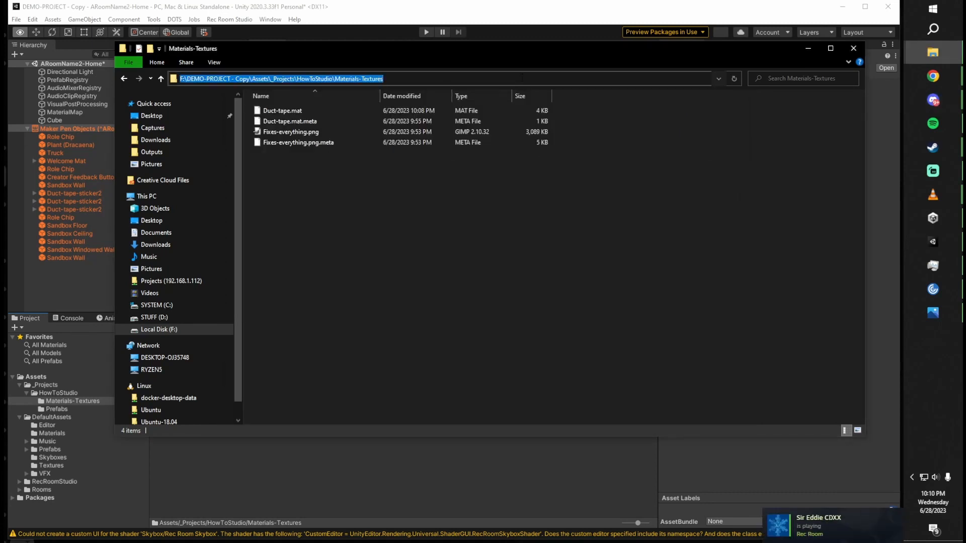
pyautogui.hotkey('ctrl', 'v')
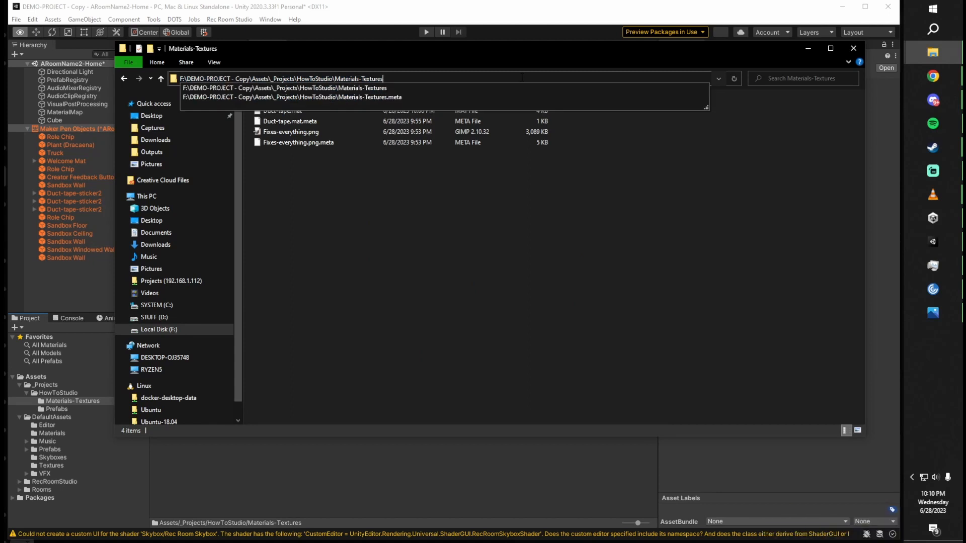
pyautogui.press('Return')
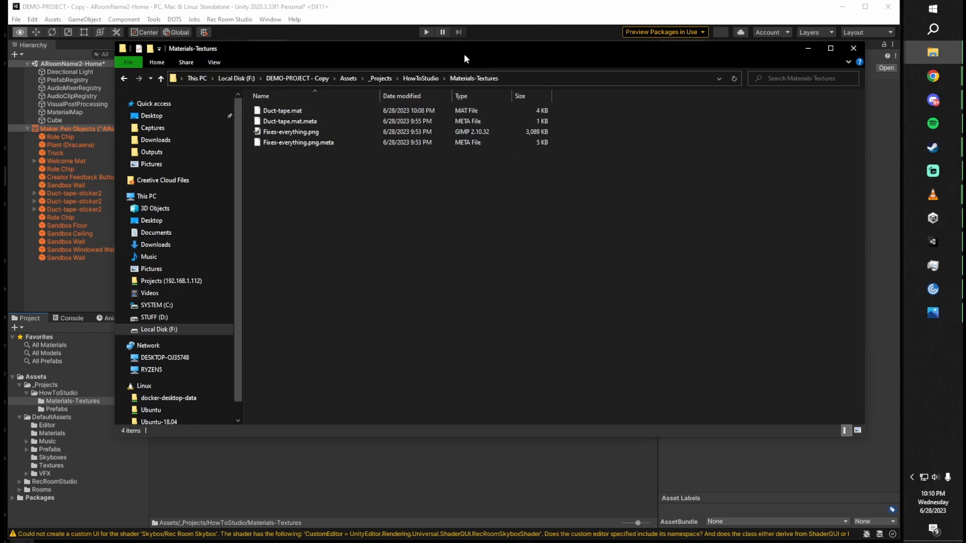
# Step: Save Anime-skybox.jpg into F:\DEMO-PROJECT - Copy\Assets\_Projects\HowToStudio\Materials-Textures using the copied path
pyautogui.moveTo(463, 48); pyautogui.dragTo(457, 243)
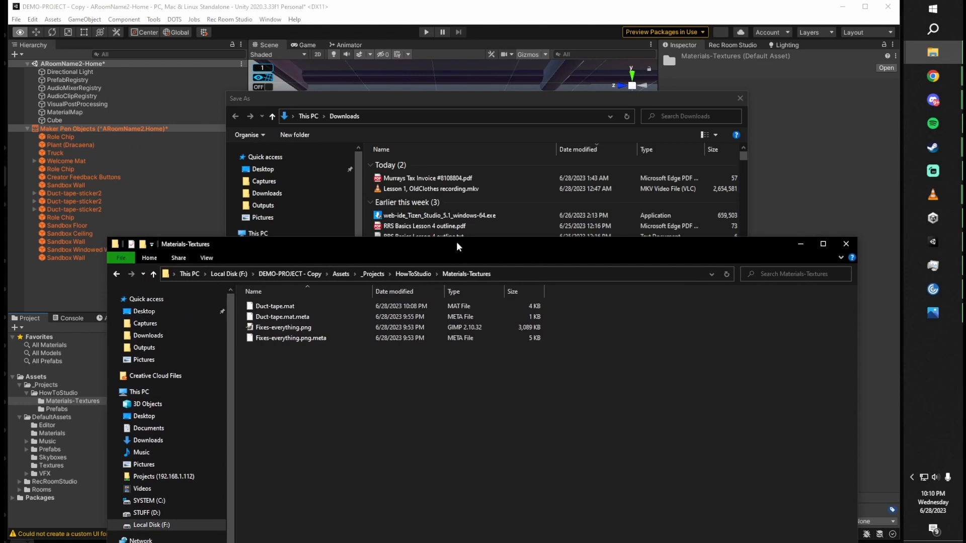
pyautogui.click(517, 279)
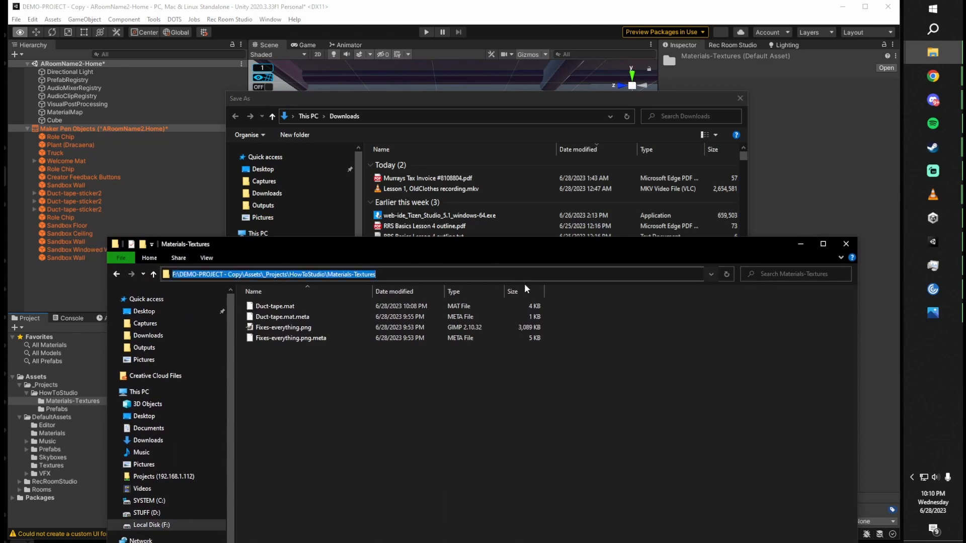
pyautogui.click(463, 98)
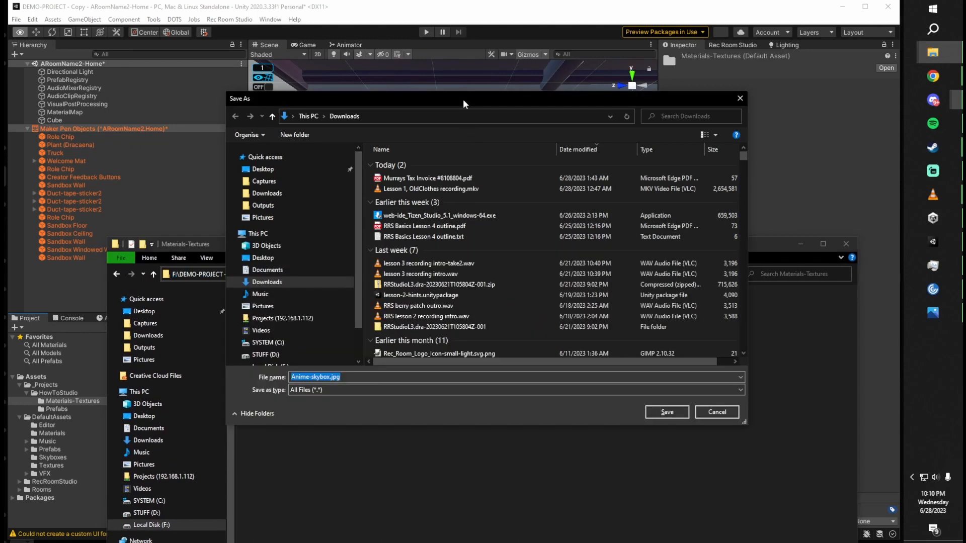
pyautogui.click(416, 115)
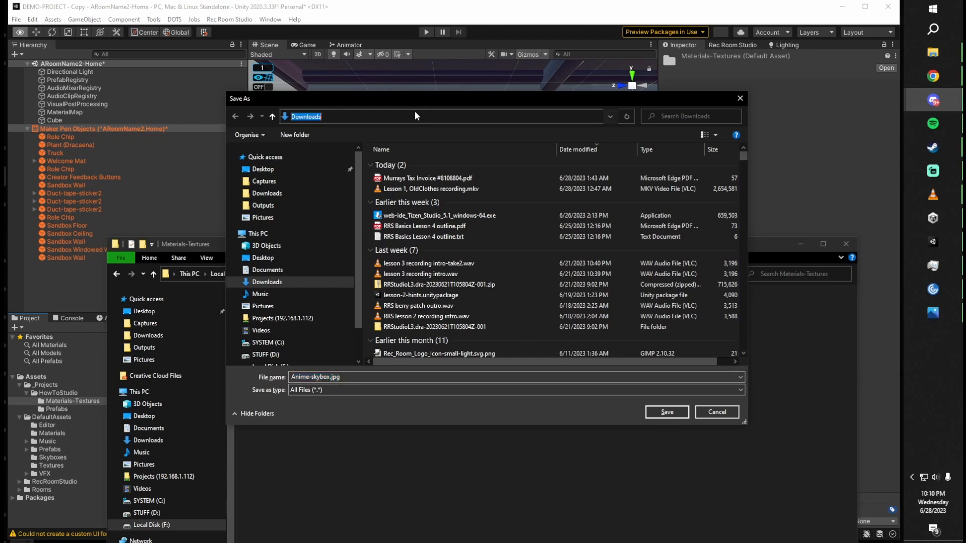
pyautogui.hotkey('ctrl', 'v')
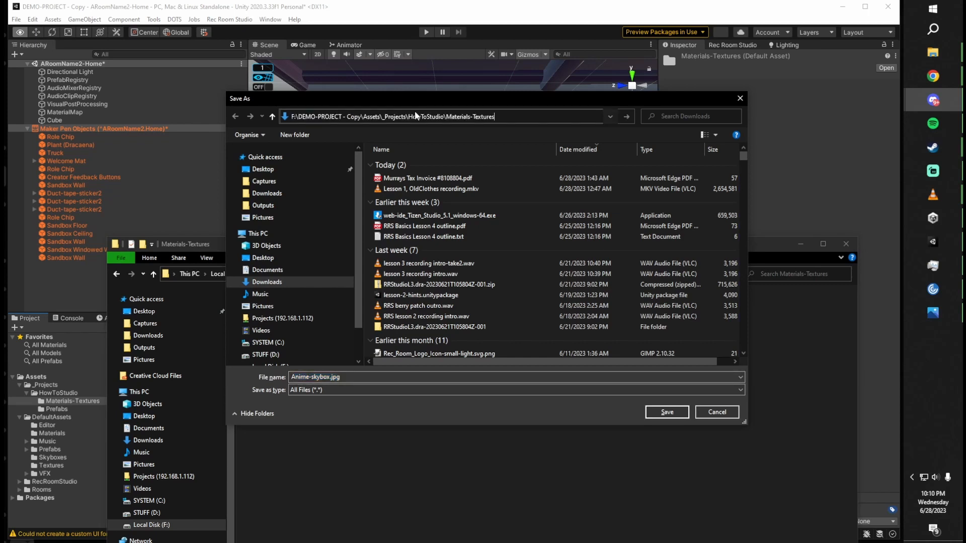
pyautogui.press('Return')
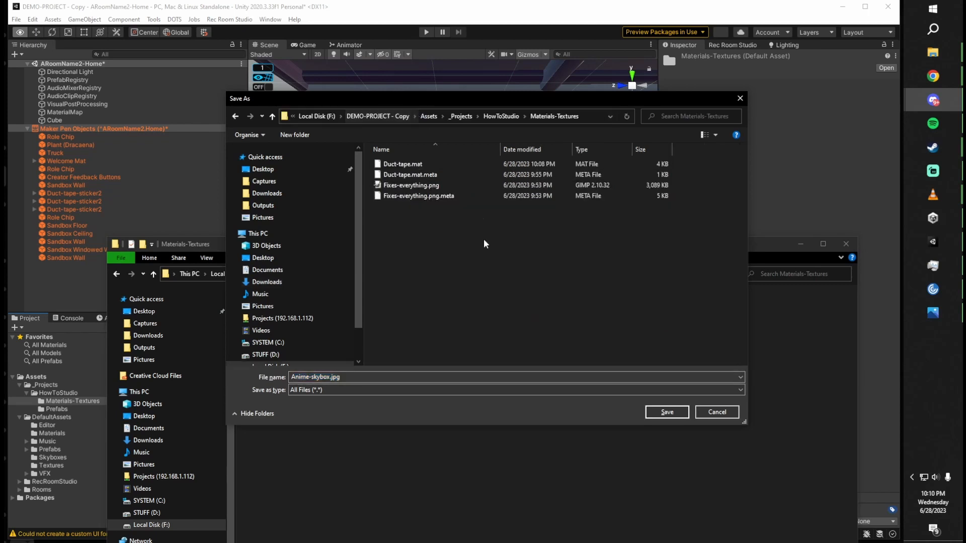
pyautogui.click(667, 412)
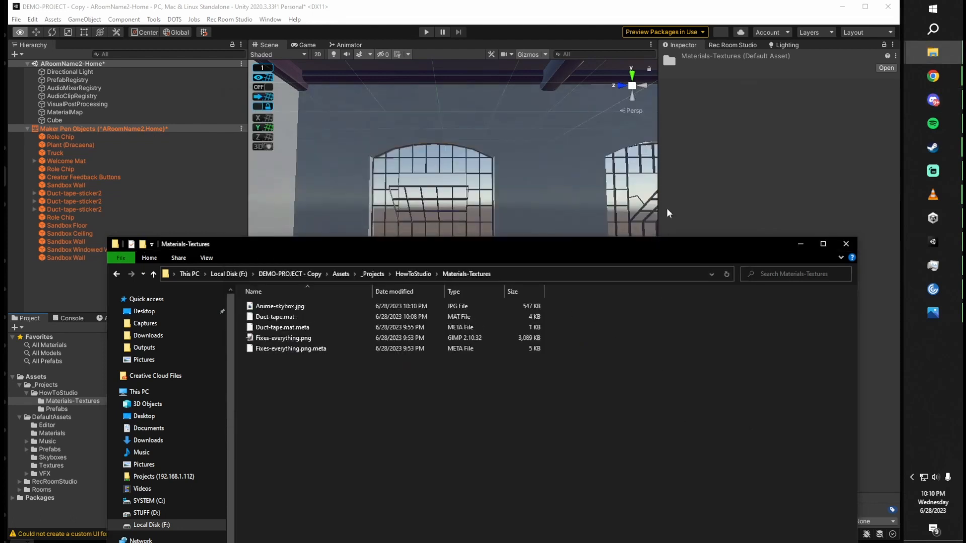
# Step: Return to Unity to import Anime-skybox, and check the texture's import settings
pyautogui.click(705, 150)
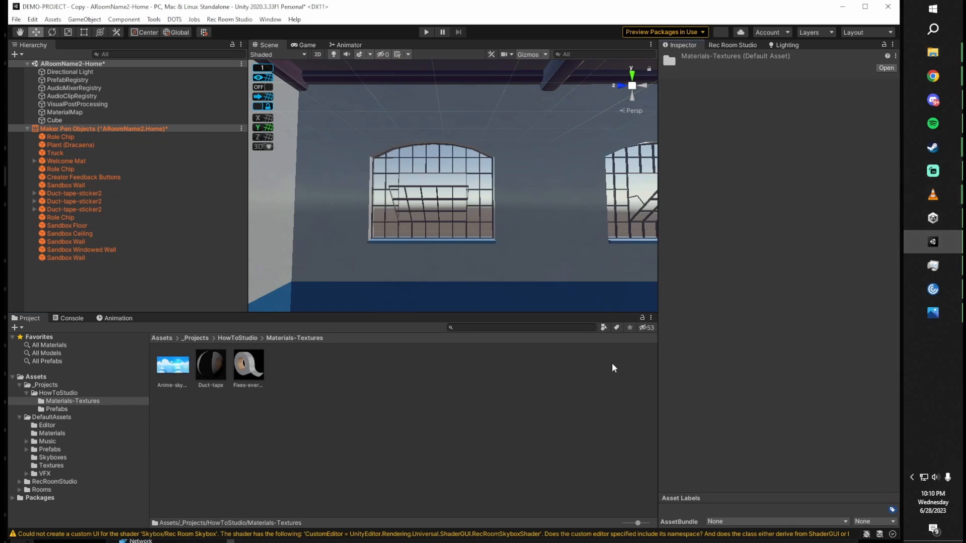
pyautogui.click(177, 380)
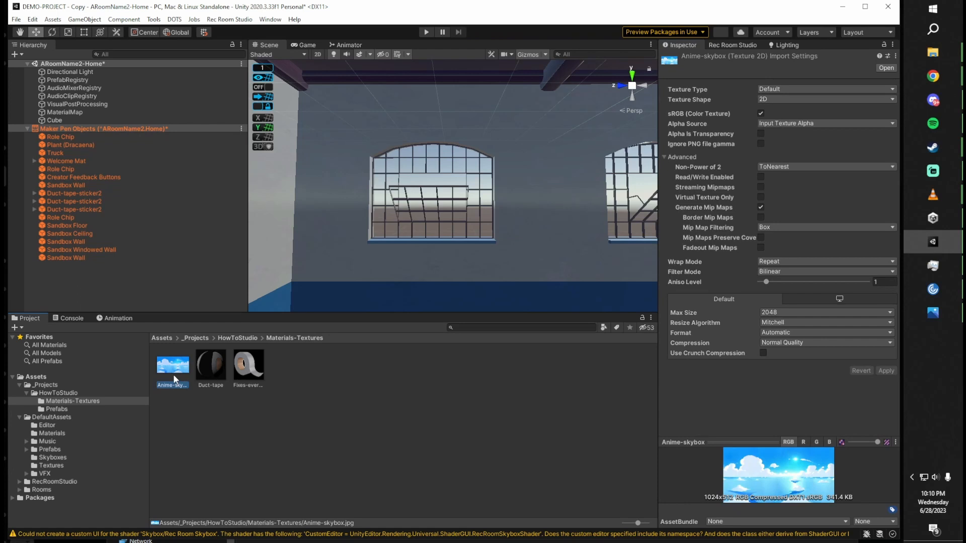
pyautogui.click(192, 441)
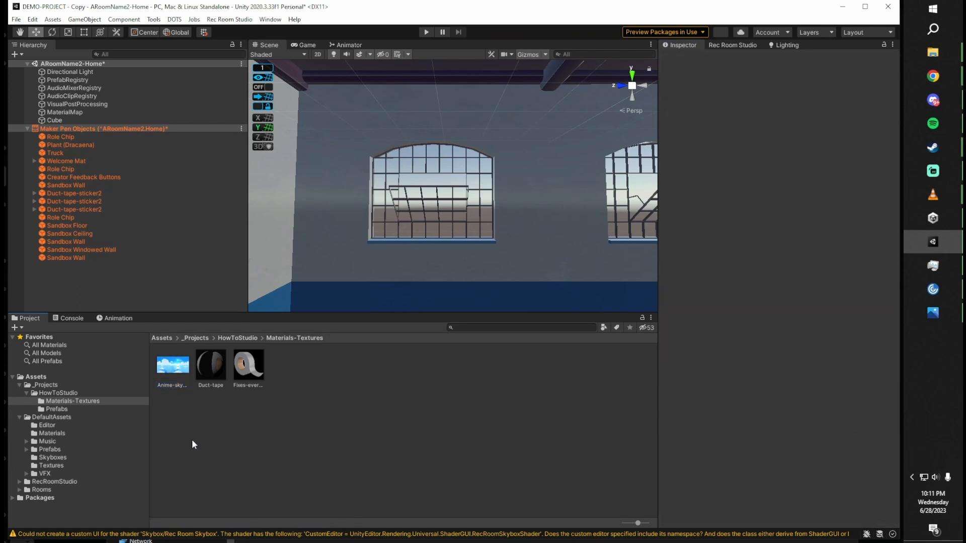
# Step: Open Rec Room Studio's texture import settings for the Anime-skybox texture
pyautogui.click(174, 370)
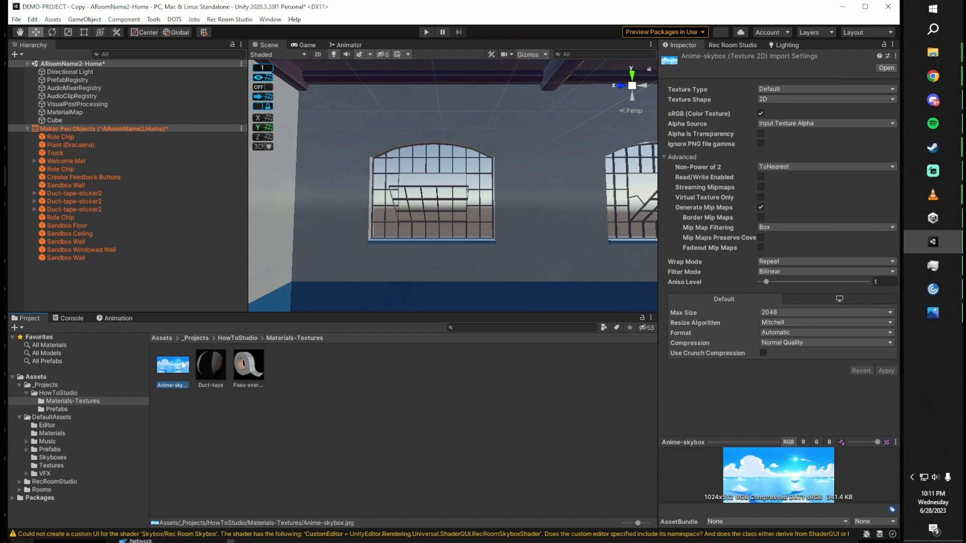
pyautogui.click(236, 19)
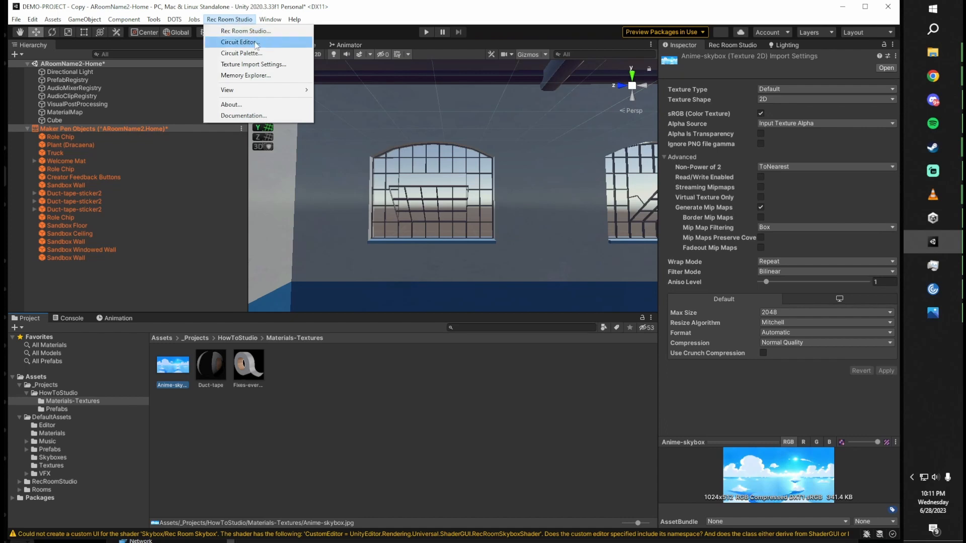
pyautogui.click(258, 65)
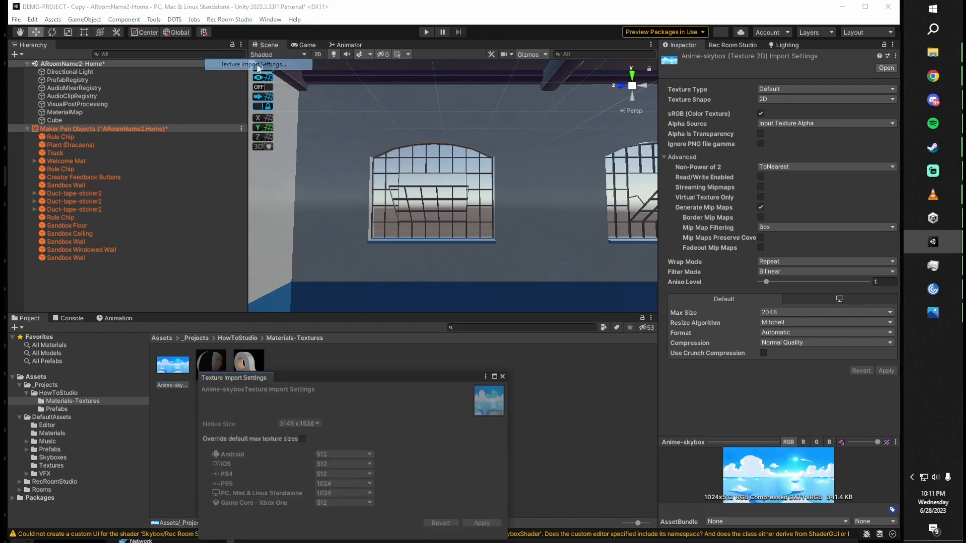
pyautogui.moveTo(303, 379); pyautogui.dragTo(331, 124)
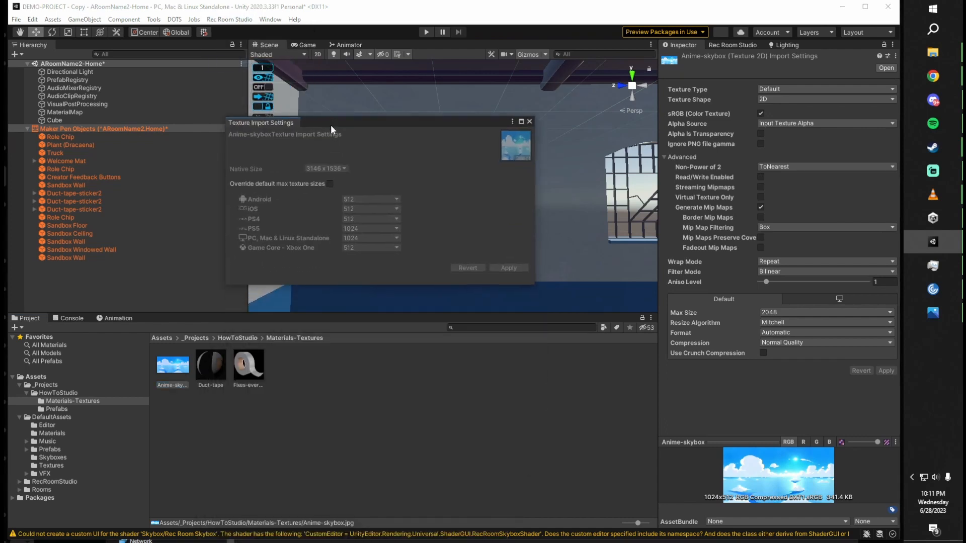
pyautogui.click(329, 184)
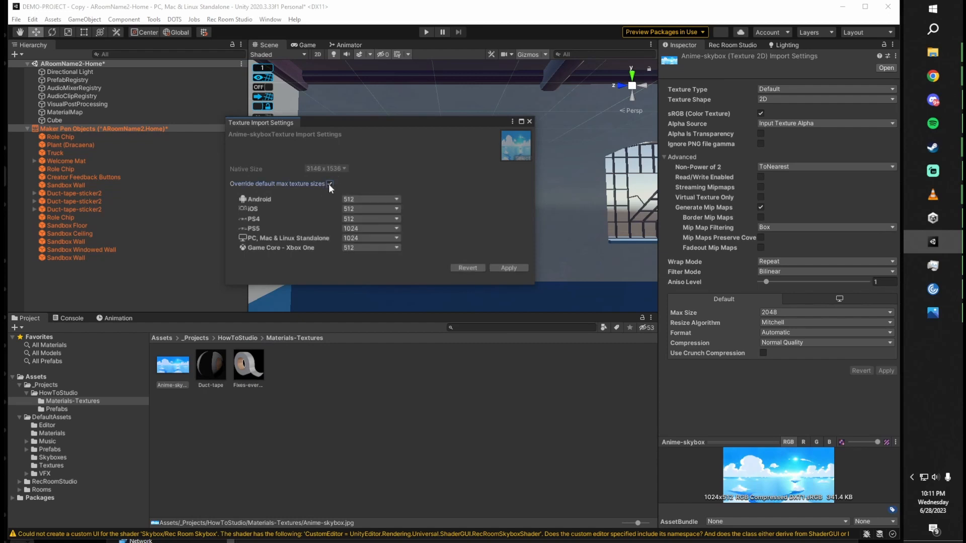
pyautogui.click(365, 239)
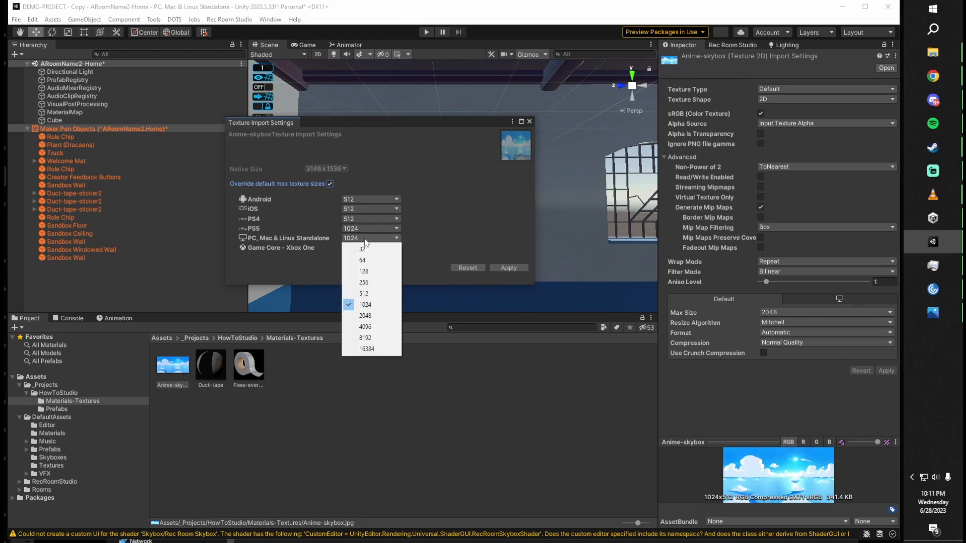
pyautogui.click(369, 315)
pyautogui.click(373, 229)
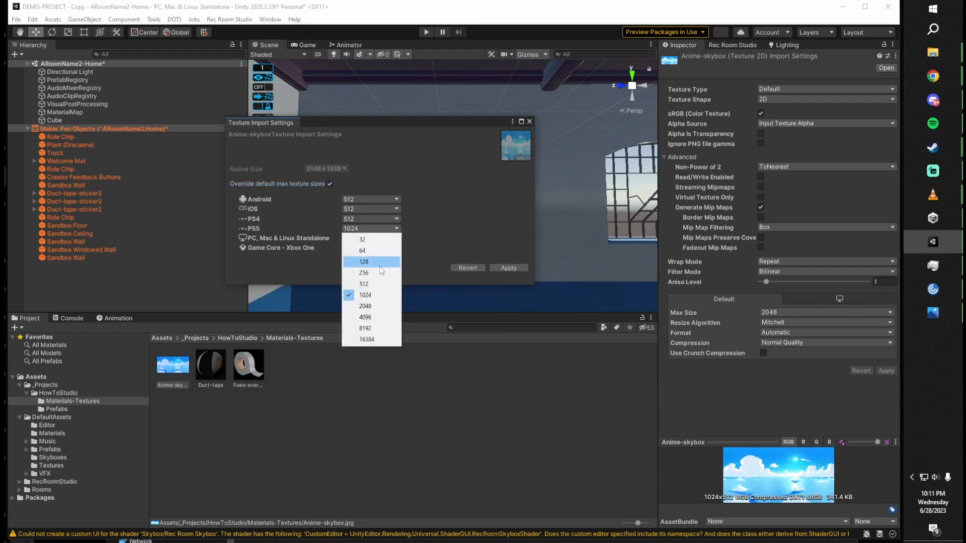
pyautogui.click(378, 307)
pyautogui.click(371, 219)
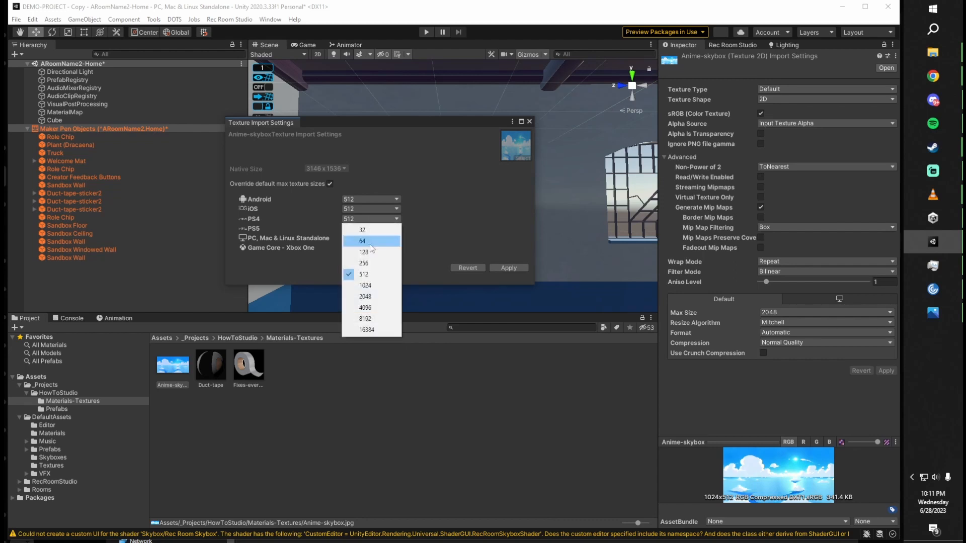
pyautogui.click(371, 297)
pyautogui.click(371, 209)
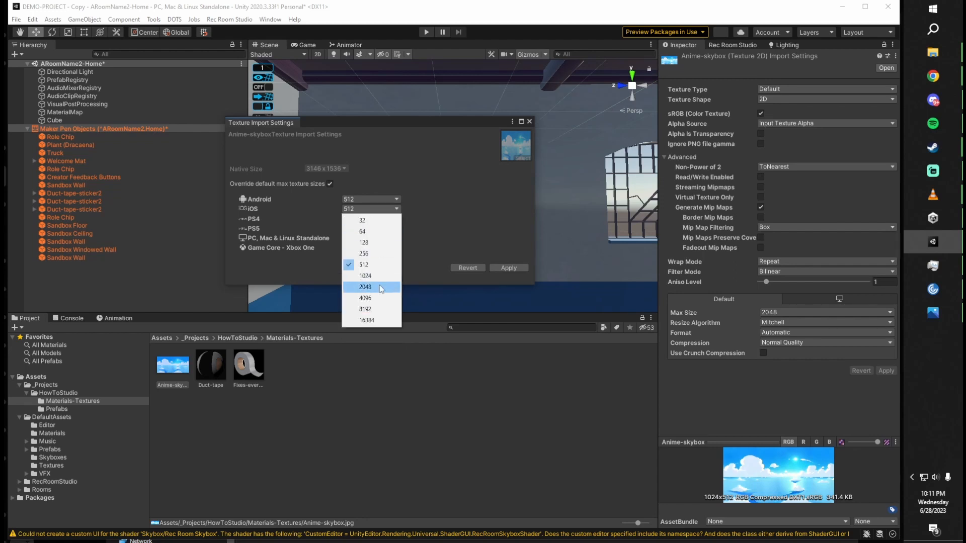
pyautogui.click(377, 287)
pyautogui.click(371, 199)
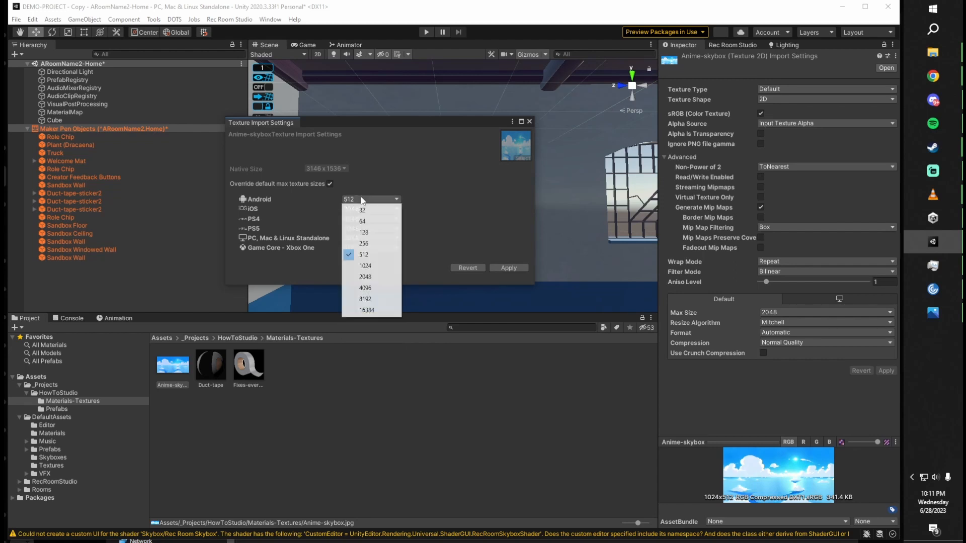
pyautogui.click(378, 277)
pyautogui.click(330, 183)
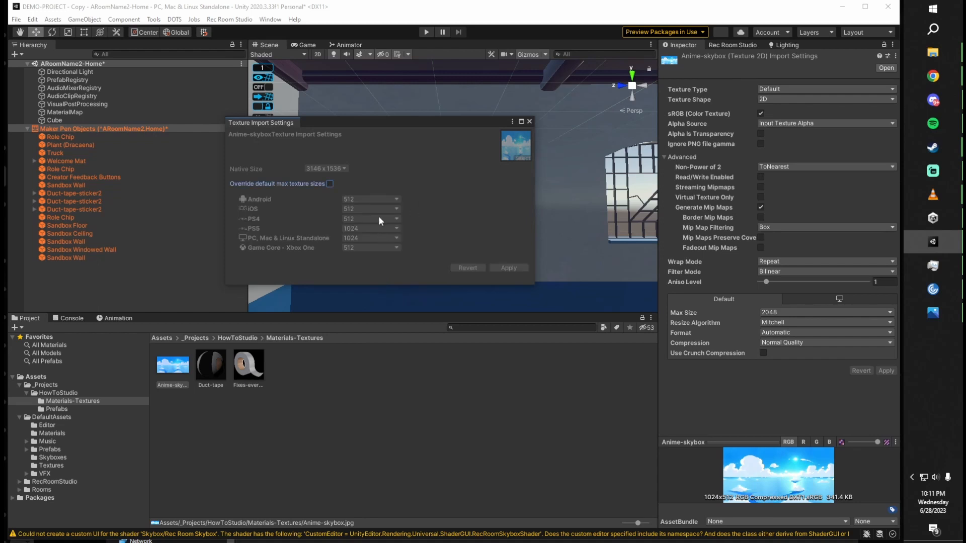
# Step: Override the default max texture sizes of Anime-skybox with 2048 for all six platforms and apply the settings
pyautogui.click(331, 183)
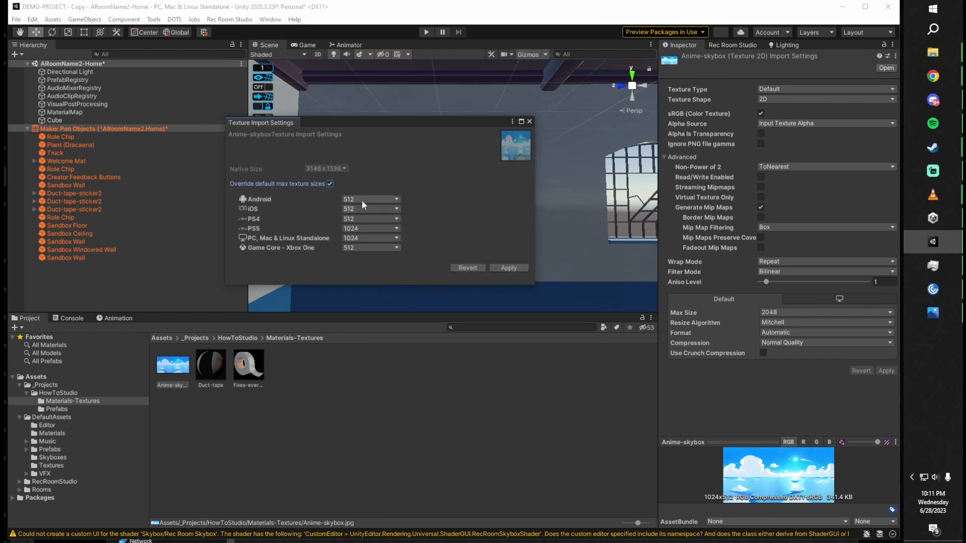
pyautogui.click(361, 200)
pyautogui.click(372, 277)
pyautogui.click(370, 208)
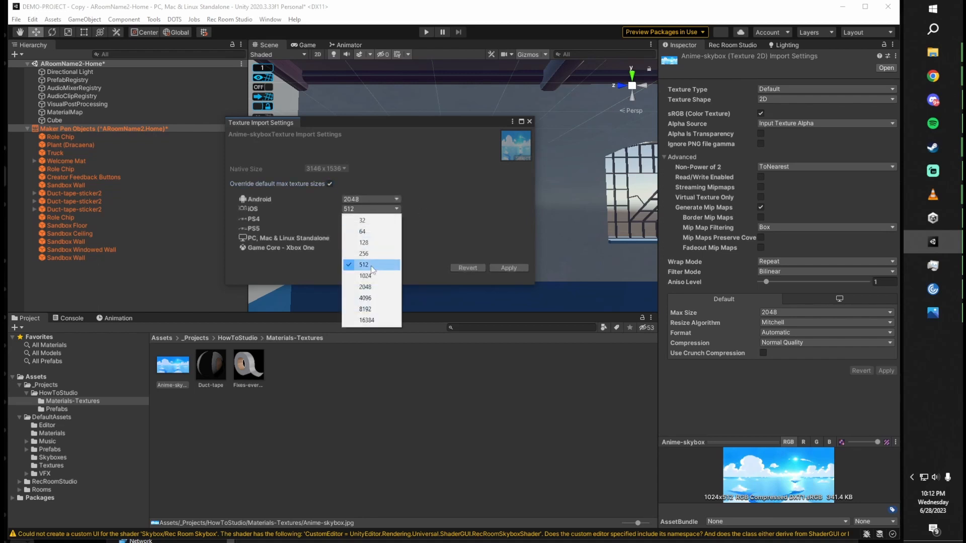
pyautogui.click(369, 286)
pyautogui.click(370, 219)
pyautogui.click(367, 297)
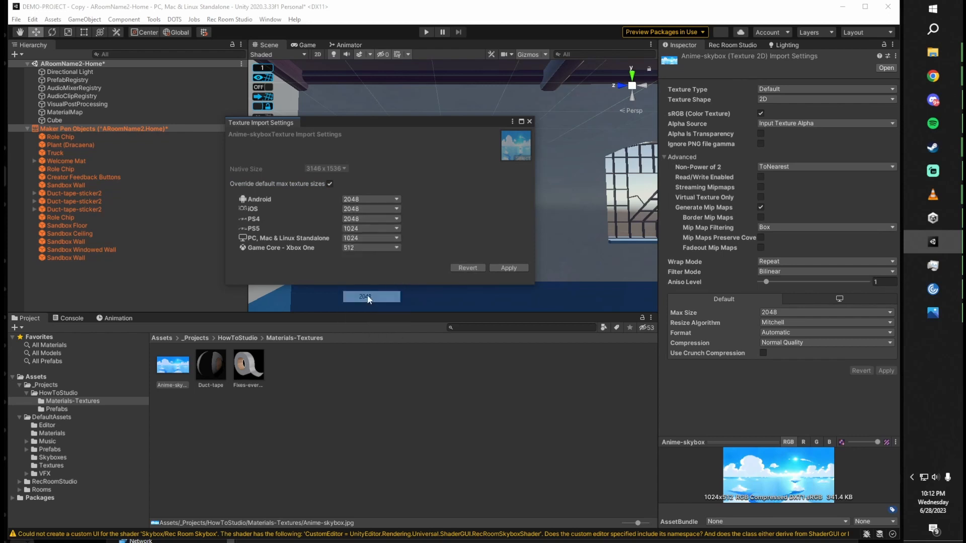
pyautogui.click(369, 229)
pyautogui.click(372, 306)
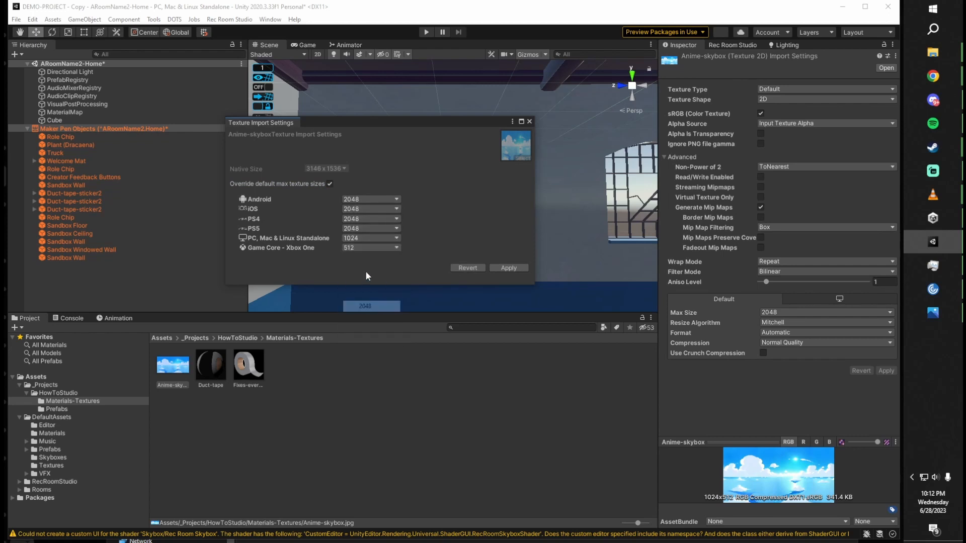
pyautogui.click(366, 238)
pyautogui.click(365, 316)
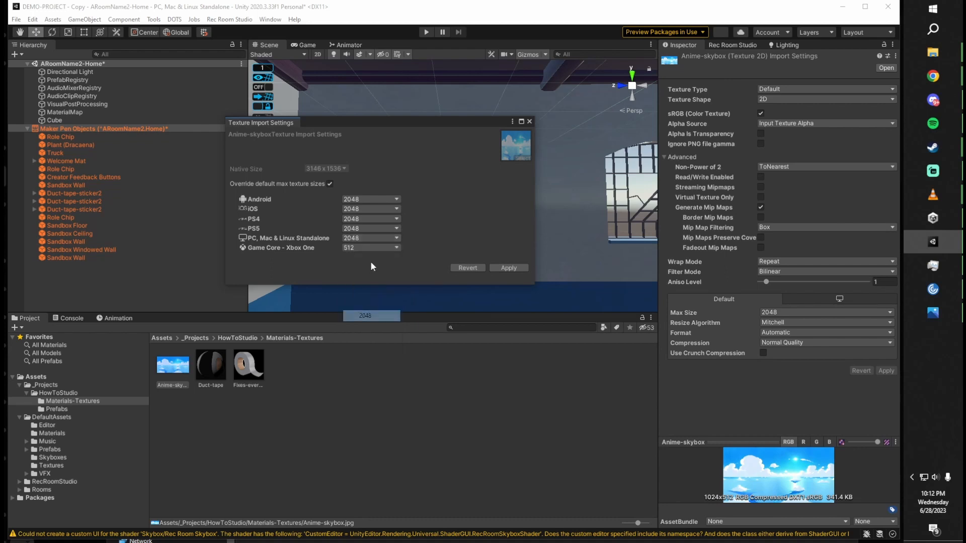
pyautogui.click(370, 247)
pyautogui.click(366, 325)
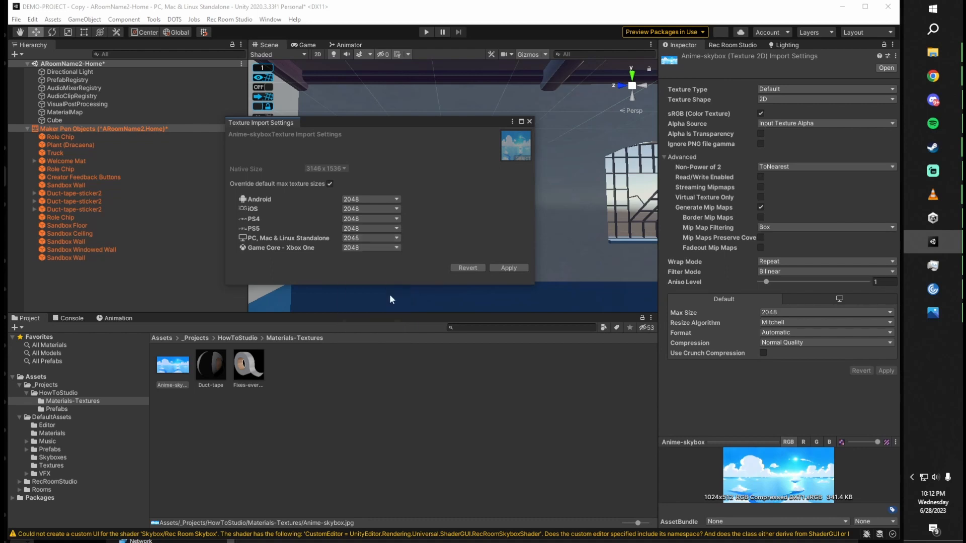
pyautogui.click(508, 267)
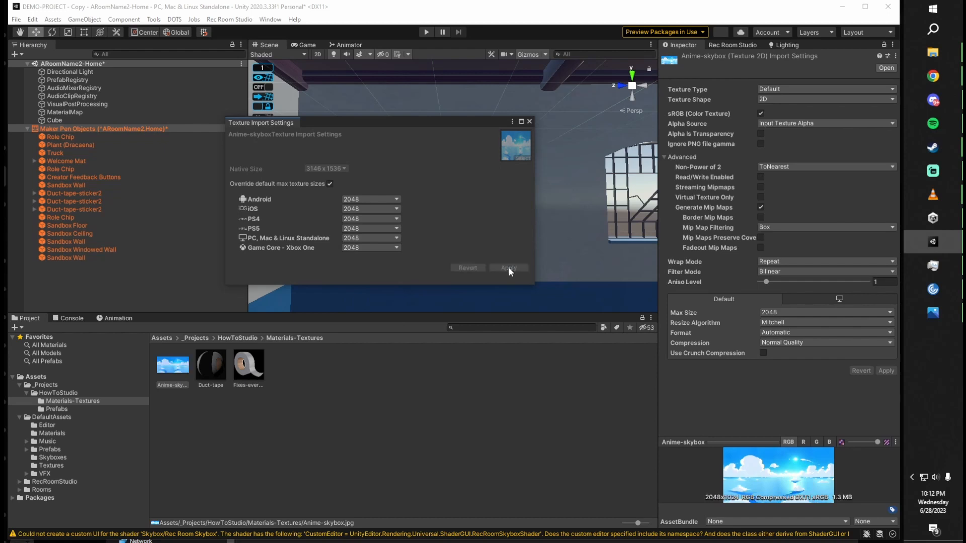
pyautogui.click(529, 121)
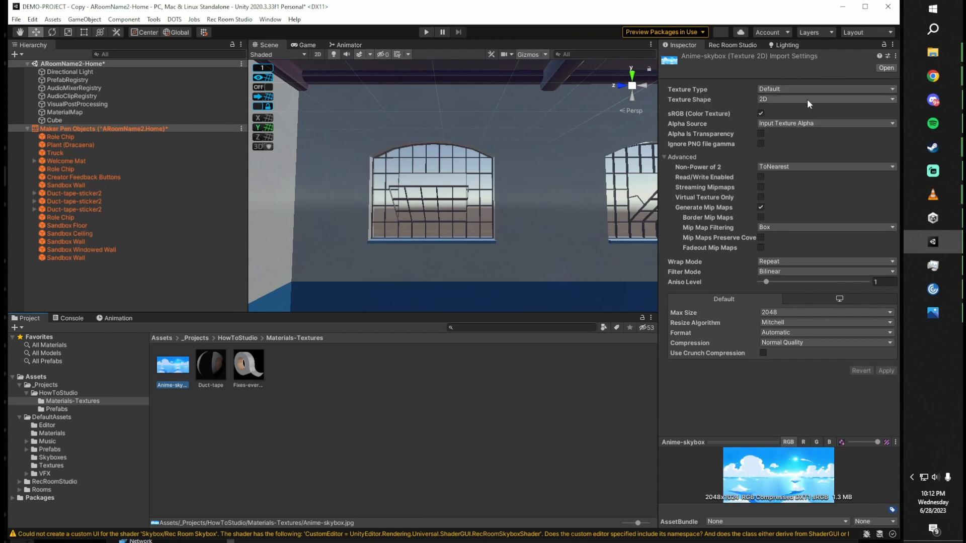
# Step: Change the texture shape of Anime-skybox to Cube and apply the import settings
pyautogui.click(807, 99)
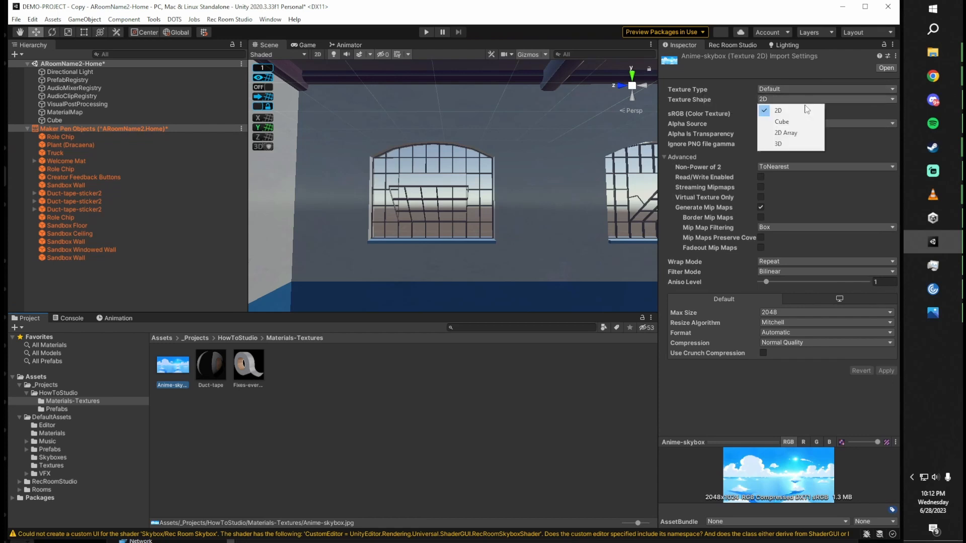
pyautogui.click(800, 123)
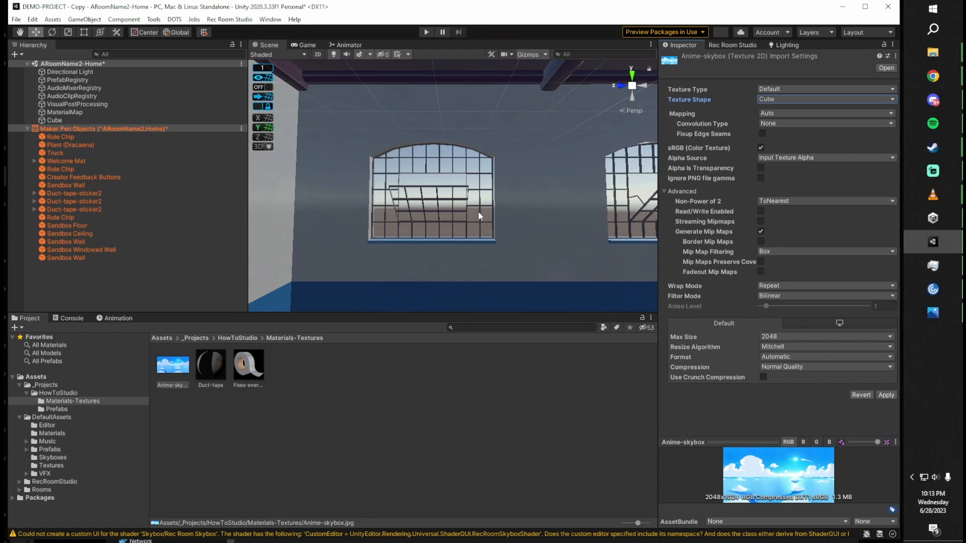
pyautogui.moveTo(478, 210); pyautogui.dragTo(500, 188, button='right')
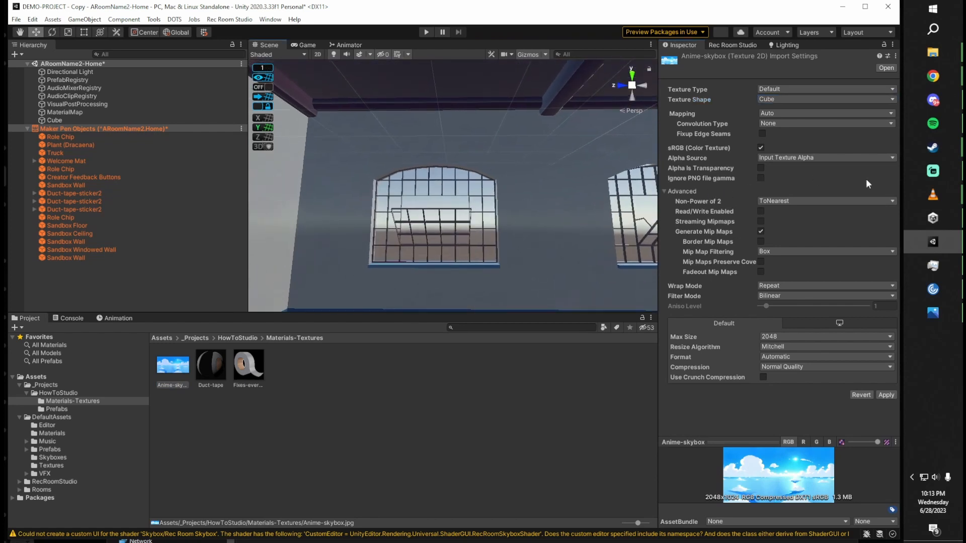
pyautogui.click(886, 396)
pyautogui.click(886, 396)
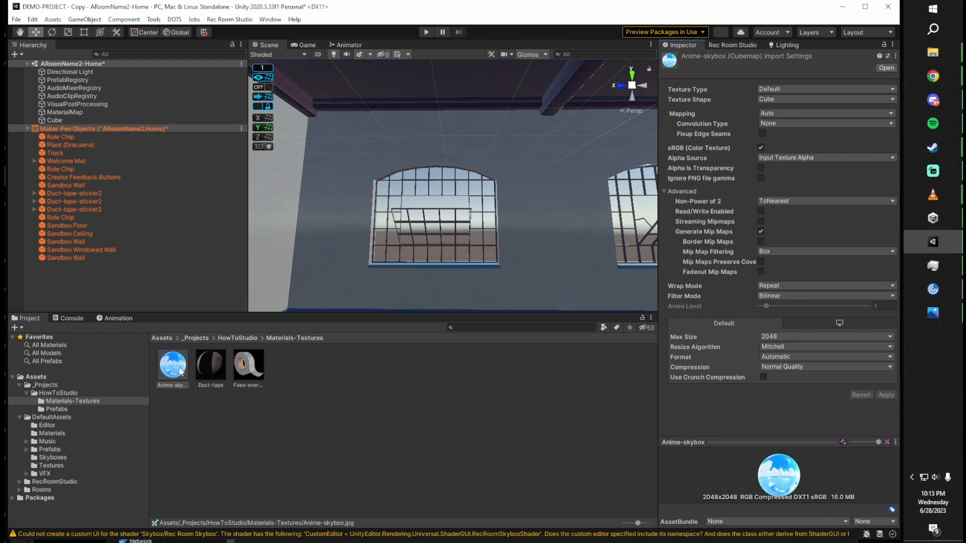
# Step: Assign the Anime-skybox cubemap as the scene's skybox by placing it on the open sky outside the room
pyautogui.moveTo(366, 243); pyautogui.dragTo(465, 194, button='right')
pyautogui.press('w')
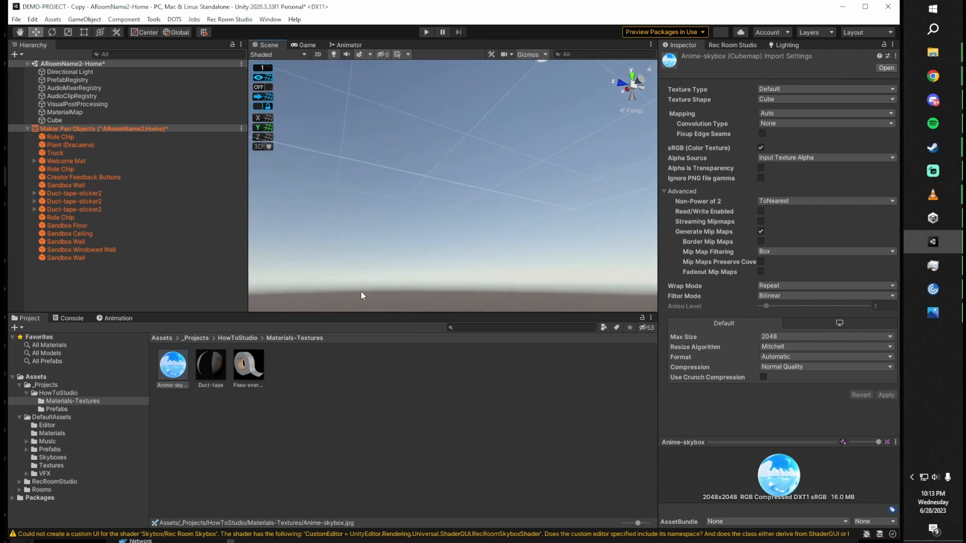
pyautogui.click(177, 373)
pyautogui.moveTo(178, 372); pyautogui.dragTo(423, 148)
# Step: Examine the new skybox from outside the room and its effect on the interior walls, floor, truck and duct tape stickers
pyautogui.moveTo(423, 147); pyautogui.dragTo(91, 201, button='right')
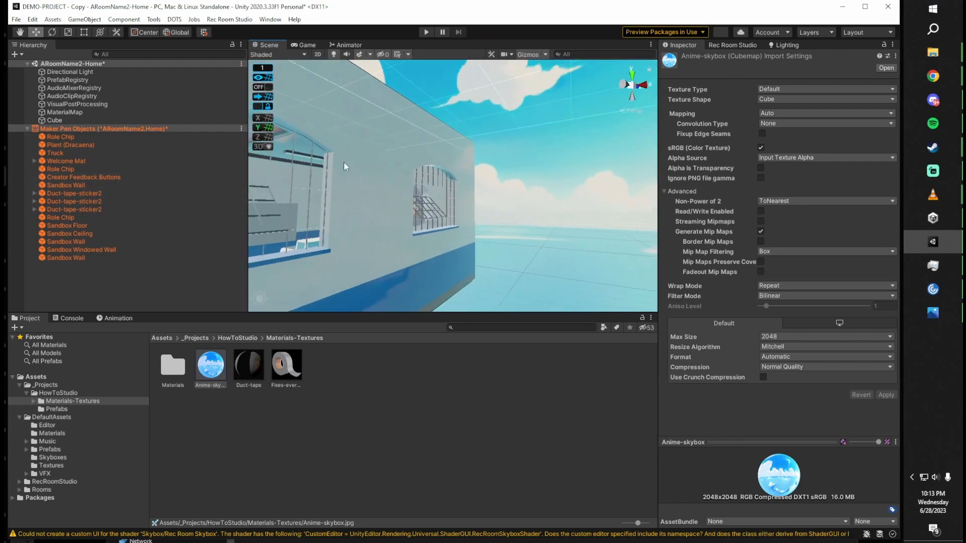
pyautogui.press('w')
pyautogui.moveTo(346, 166); pyautogui.dragTo(555, 187, button='right')
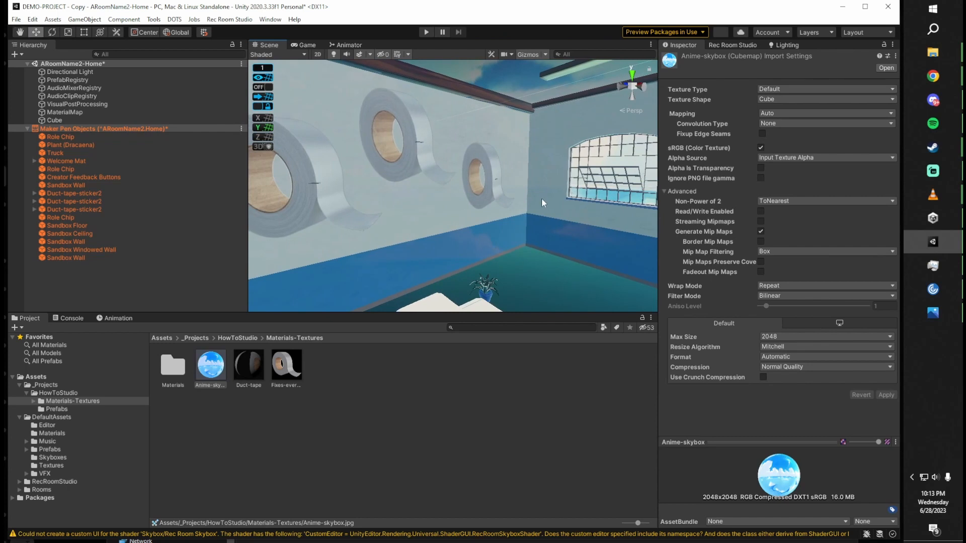
pyautogui.moveTo(487, 199); pyautogui.dragTo(502, 263, button='right')
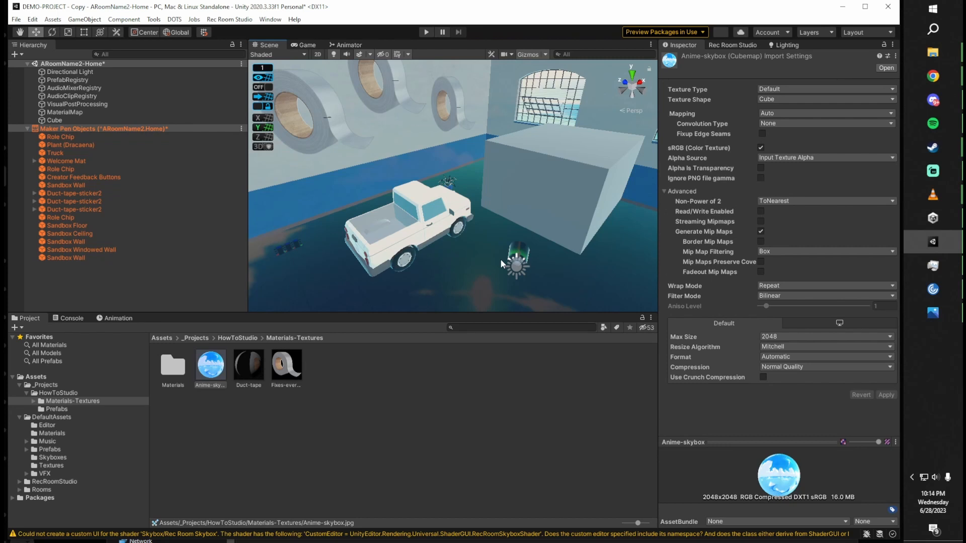
pyautogui.scroll(3, 385, 213)
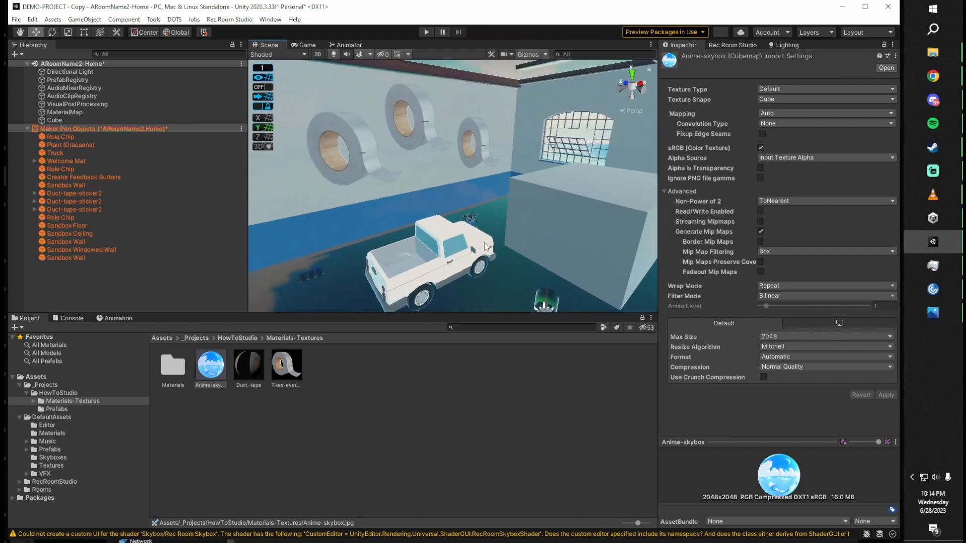
pyautogui.keyDown('alt'); pyautogui.moveTo(389, 231); pyautogui.dragTo(508, 180); pyautogui.keyUp('alt')
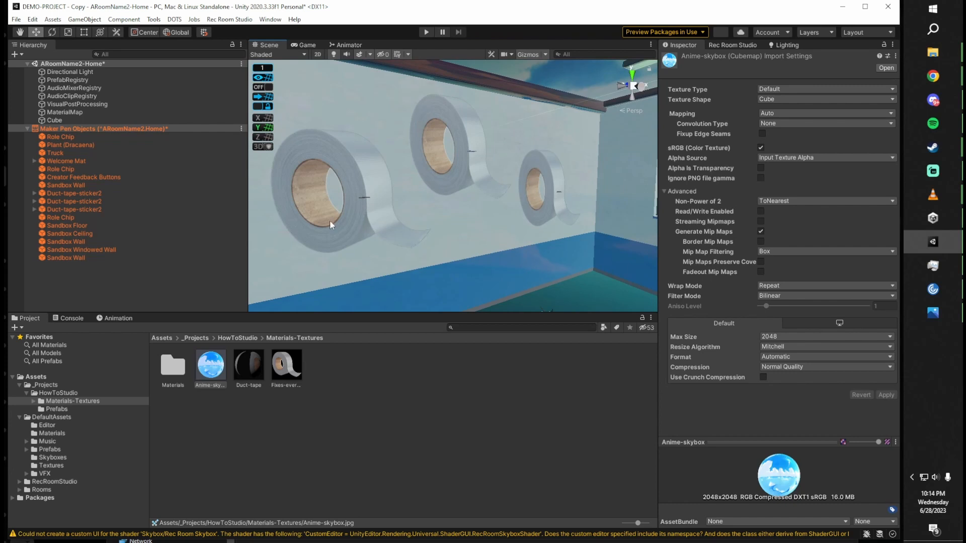
pyautogui.keyDown('alt'); pyautogui.moveTo(332, 223); pyautogui.dragTo(656, 159); pyautogui.keyUp('alt')
pyautogui.moveTo(656, 159); pyautogui.dragTo(483, 166, button='right')
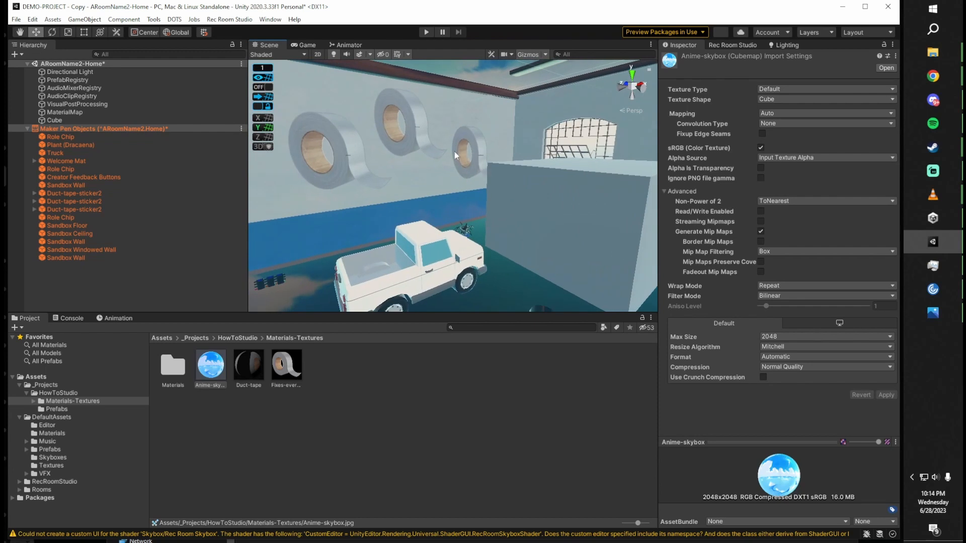
# Step: Delete the large grey cube from the room
pyautogui.moveTo(461, 158); pyautogui.dragTo(536, 191, button='right')
pyautogui.click(531, 204)
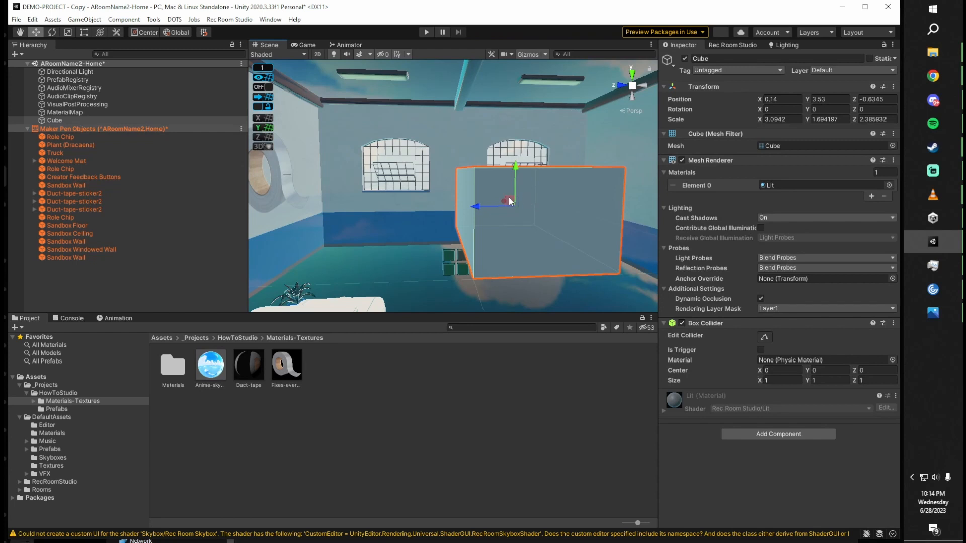
pyautogui.press('Delete')
pyautogui.moveTo(510, 199)
pyautogui.mouseDown(button='right')
pyautogui.moveTo(524, 186)
pyautogui.moveTo(524, 196)
pyautogui.mouseUp(button='right')
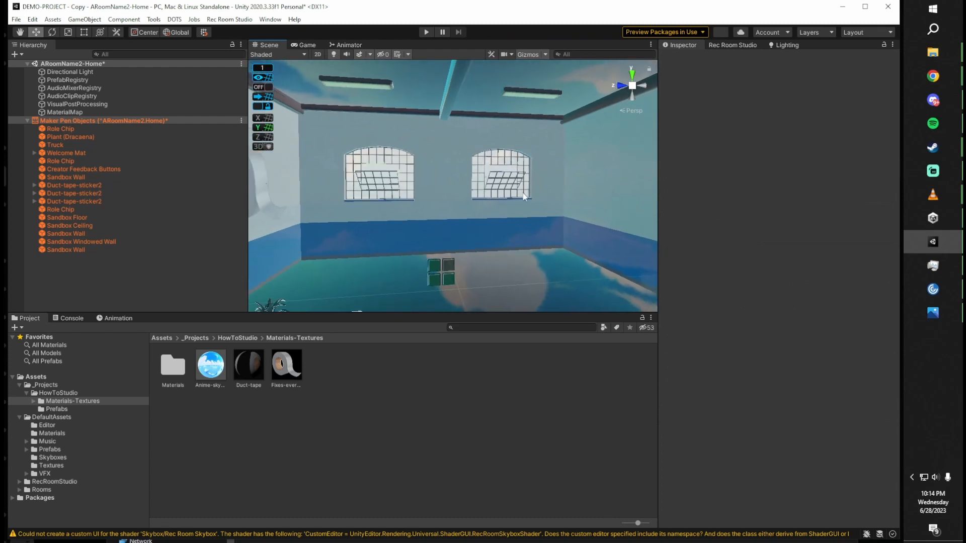